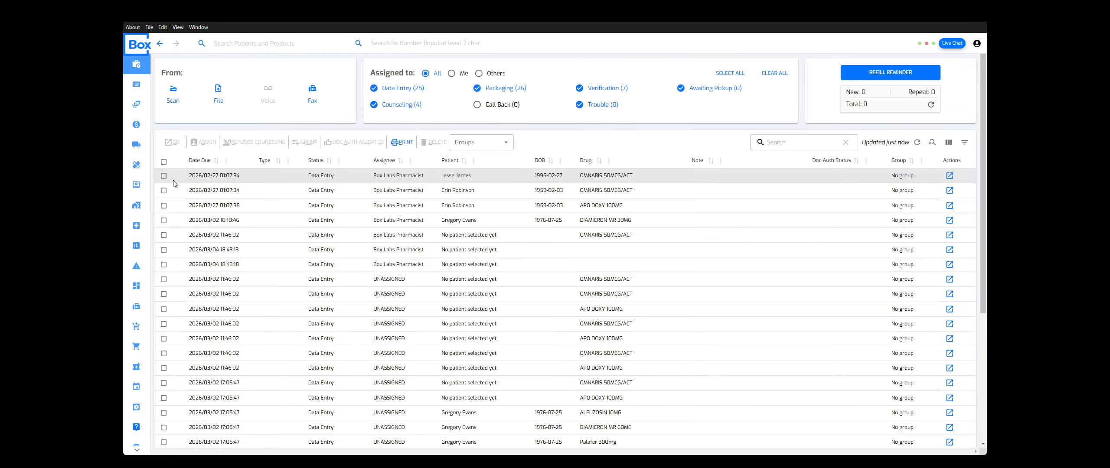
Look at the assignee choices for the first Omnaris work item without reassigning it
{"action": "left_click", "coordinate": [164, 176]}
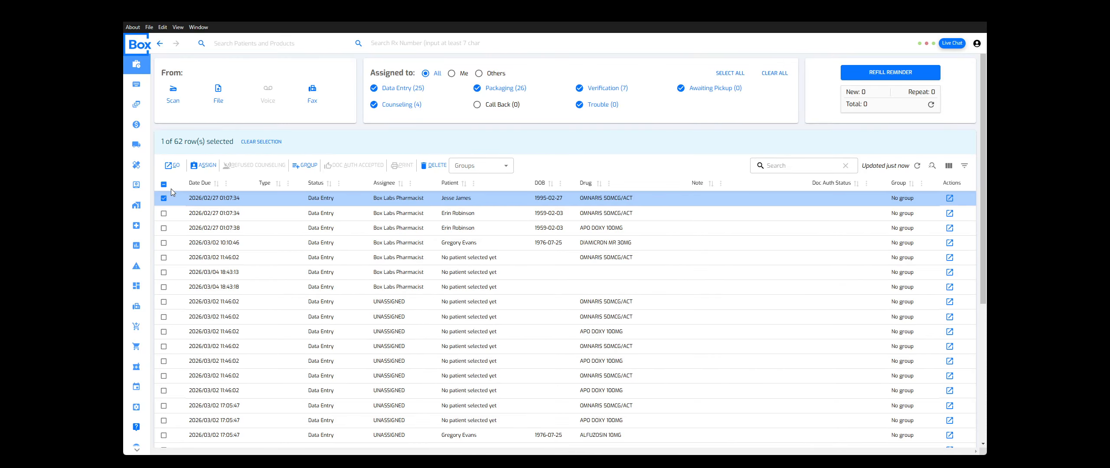
{"action": "left_click", "coordinate": [203, 165]}
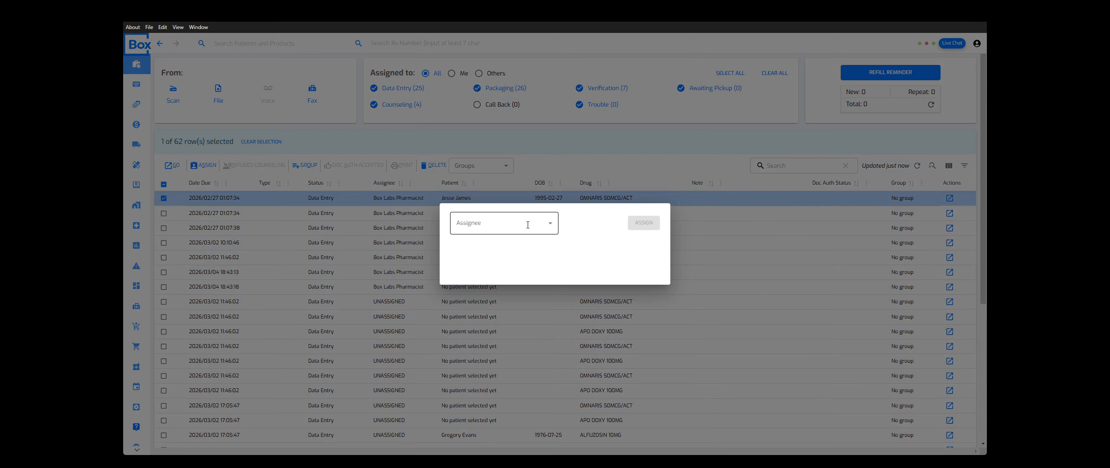
{"action": "left_click", "coordinate": [528, 226]}
{"action": "left_click", "coordinate": [516, 262]}
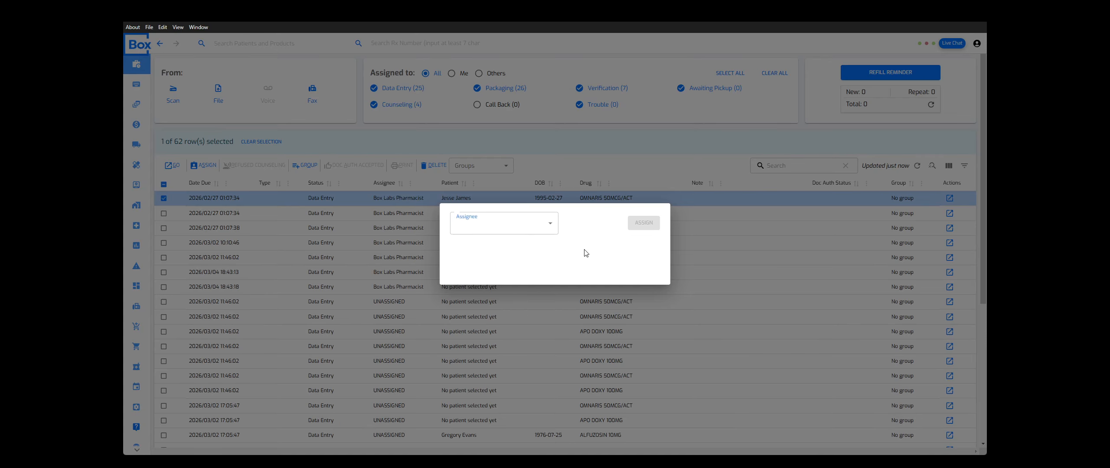
{"action": "left_click", "coordinate": [701, 324]}
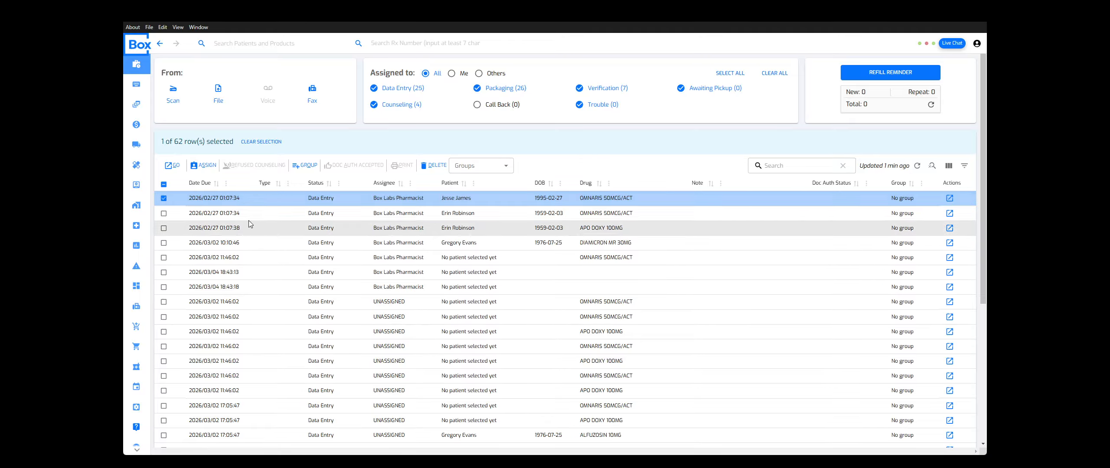
{"action": "left_click", "coordinate": [163, 184]}
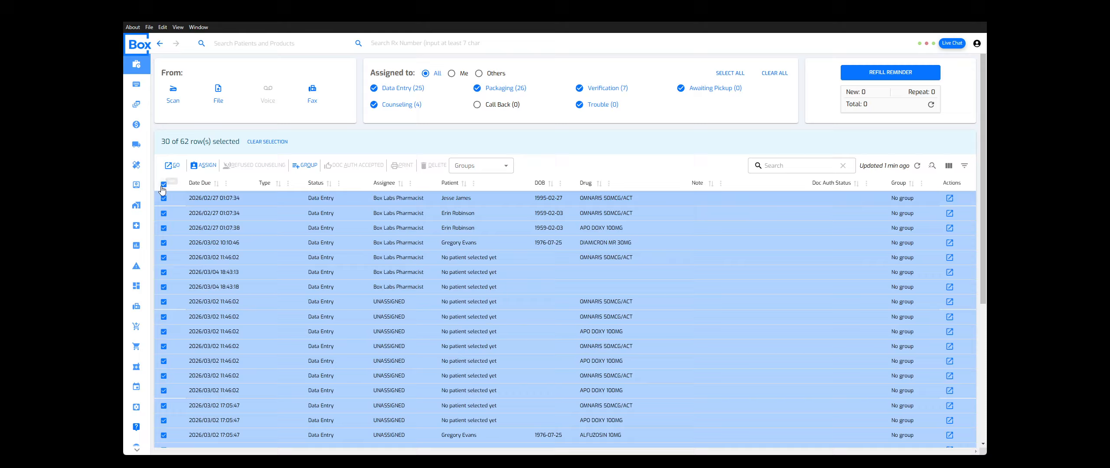
{"action": "left_click", "coordinate": [164, 184]}
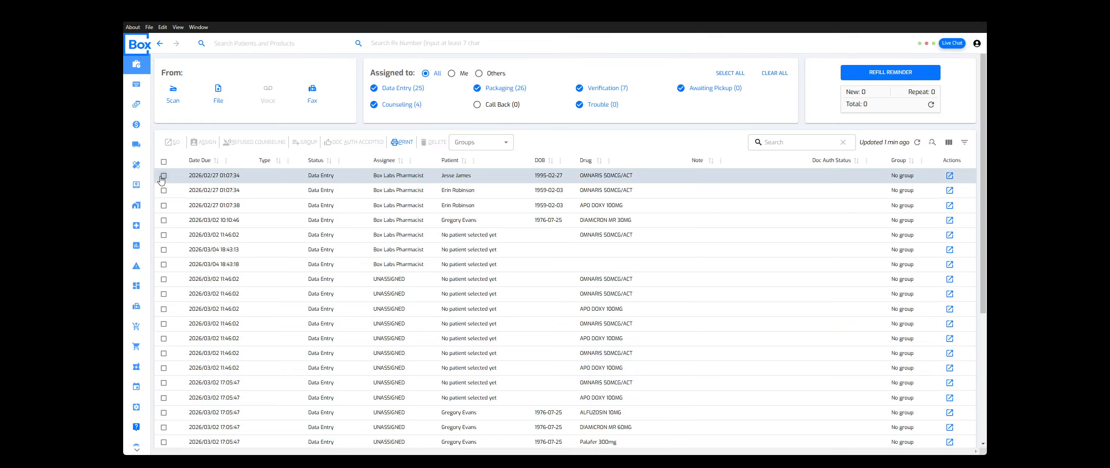
{"action": "left_click", "coordinate": [163, 176]}
{"action": "left_click", "coordinate": [203, 165]}
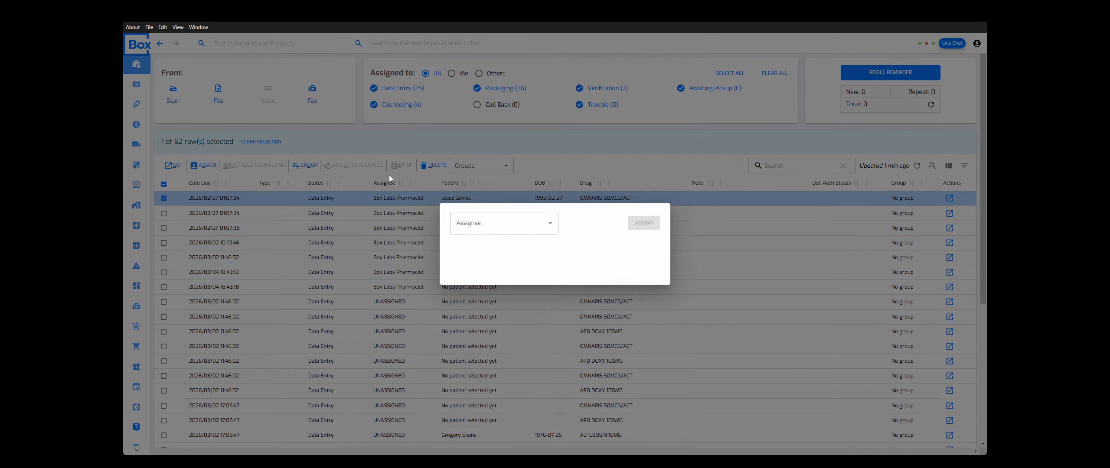
{"action": "left_click", "coordinate": [515, 221]}
{"action": "left_click", "coordinate": [598, 245]}
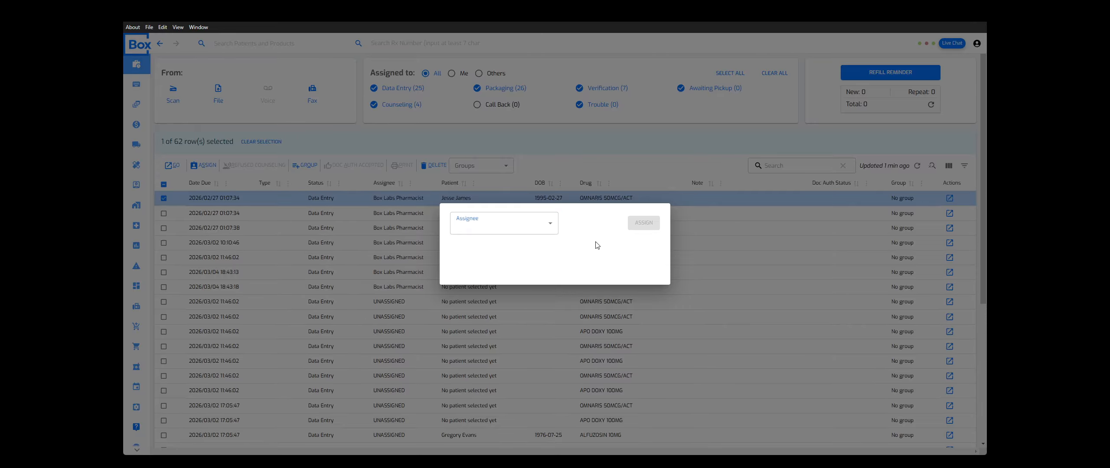
{"action": "left_click", "coordinate": [733, 283]}
Filter the work queue to items assigned to Me and exclude the Counseling items
{"action": "left_click", "coordinate": [451, 74]}
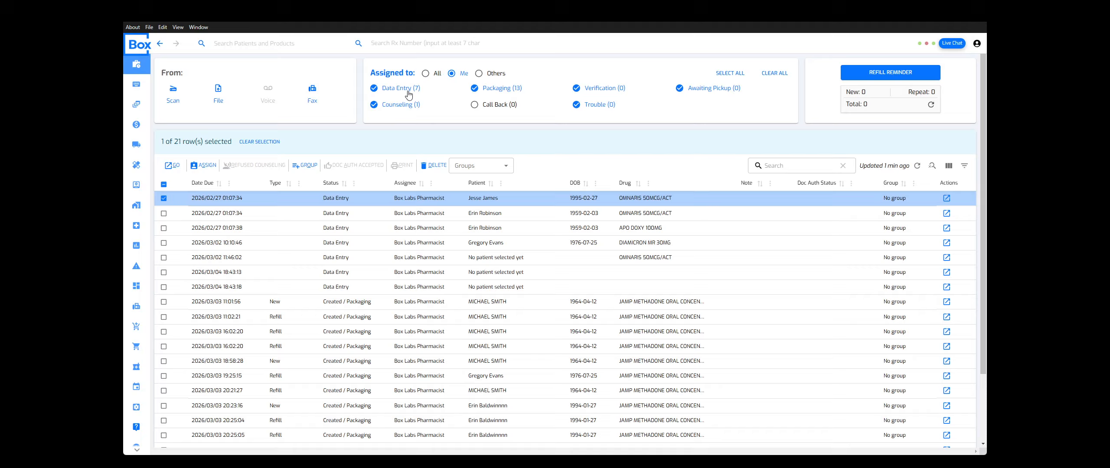
{"action": "left_click", "coordinate": [380, 93]}
{"action": "left_click", "coordinate": [380, 93]}
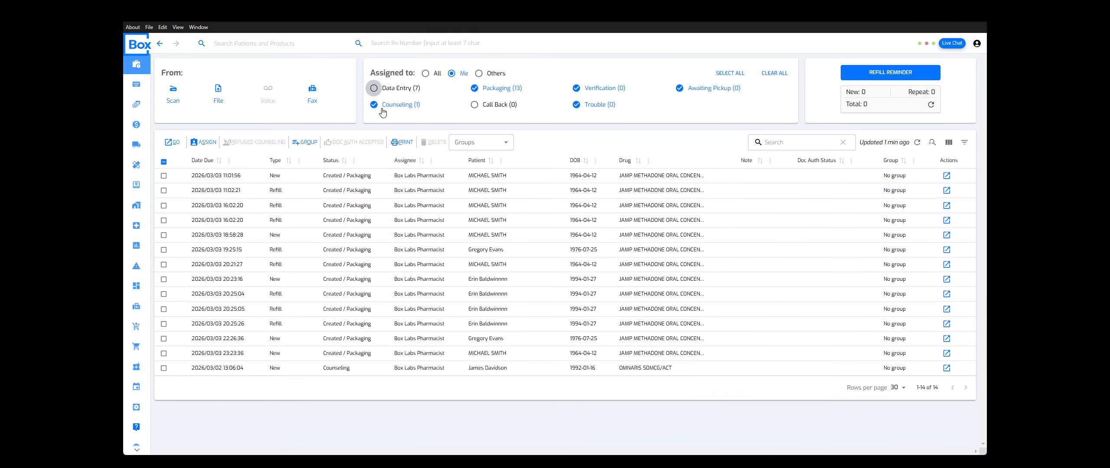
{"action": "left_click", "coordinate": [378, 109]}
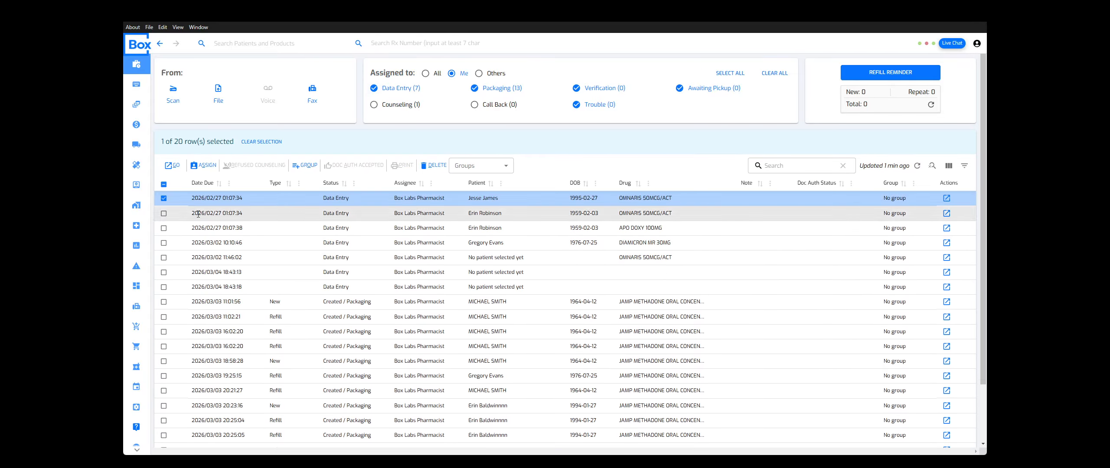
Open all filtered work items together for processing and expand the list of opened prescriptions
{"action": "left_click", "coordinate": [163, 185]}
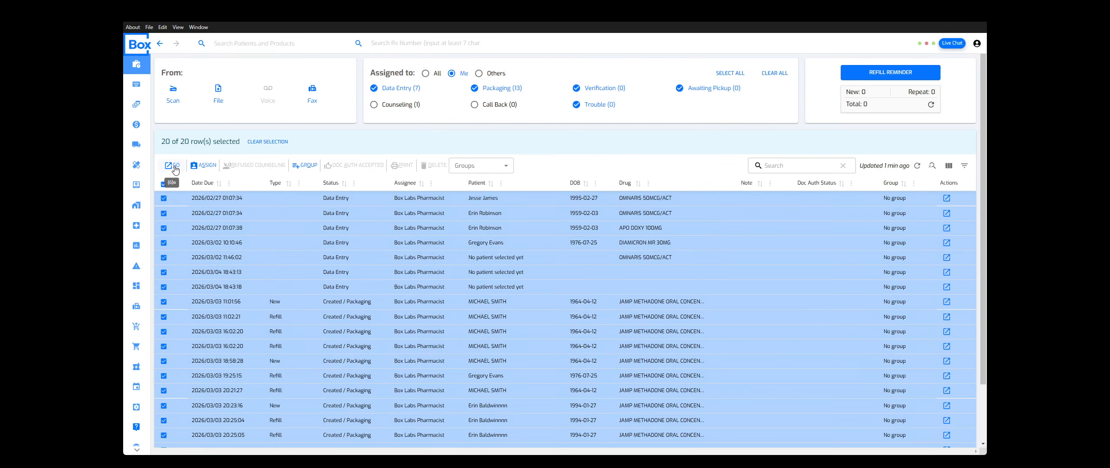
{"action": "left_click", "coordinate": [175, 168]}
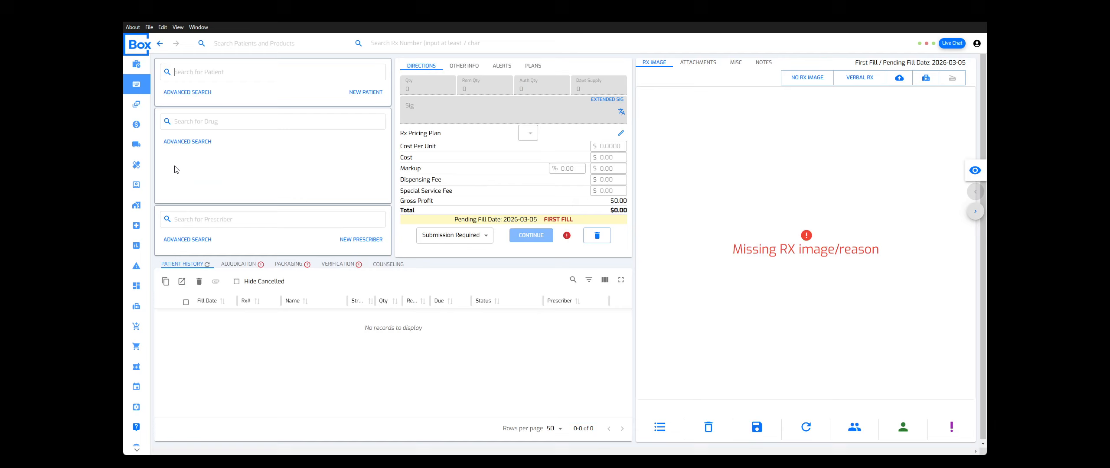
{"action": "left_click", "coordinate": [970, 173]}
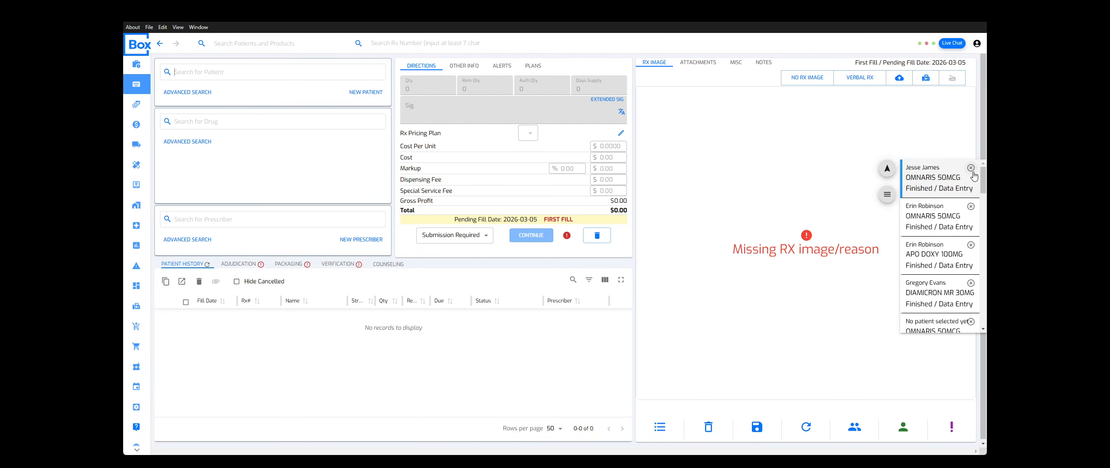
Review the opened Omnaris, Apo Doxy and Diamicron MR prescriptions, including the Omnaris item without a patient
{"action": "left_click", "coordinate": [935, 225]}
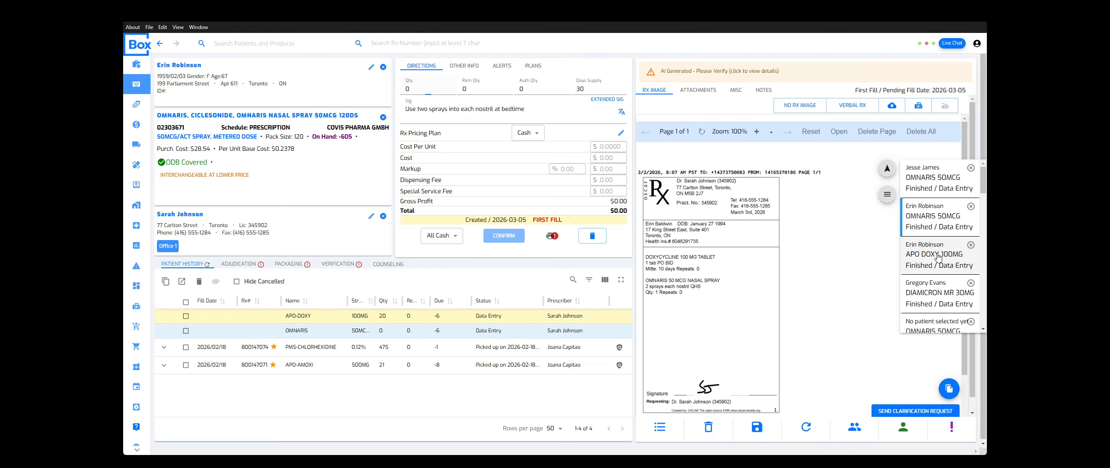
{"action": "left_click", "coordinate": [938, 255]}
{"action": "scroll", "coordinate": [956, 249], "scroll_direction": "down", "scroll_amount": 2}
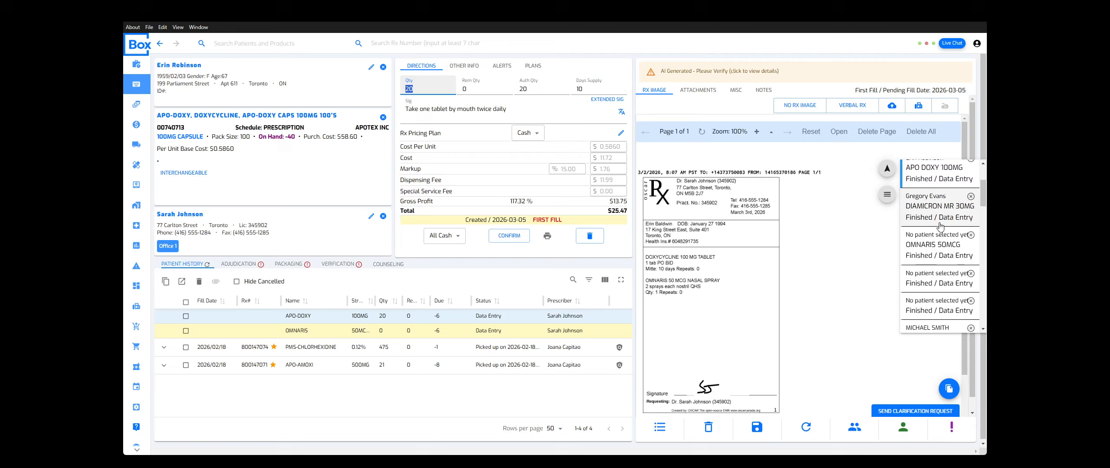
{"action": "left_click", "coordinate": [940, 224]}
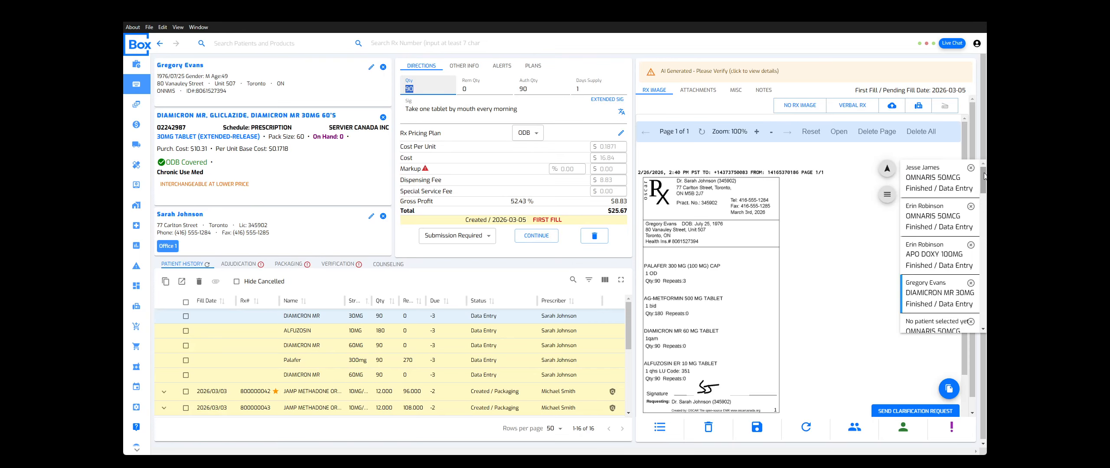
{"action": "left_click", "coordinate": [946, 279]}
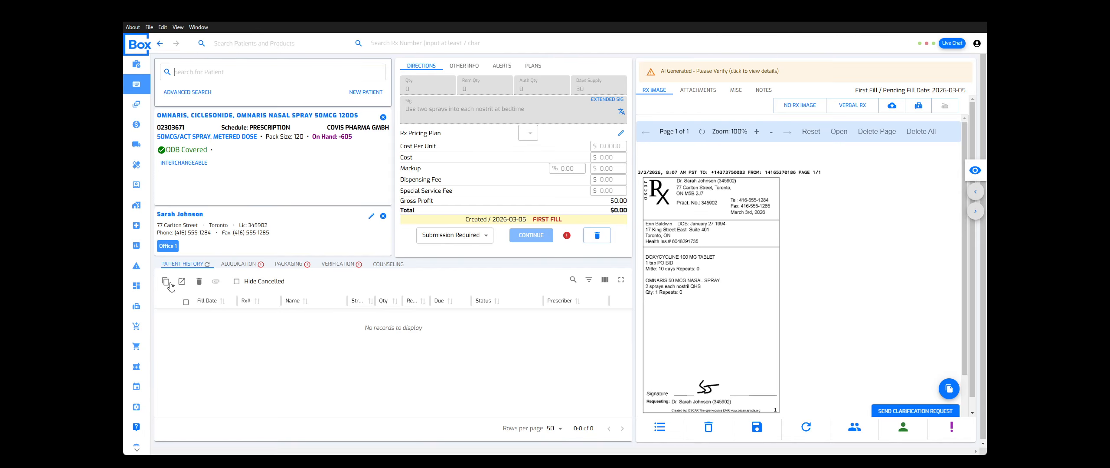
Show archived faxes in the Fax List and open the inbound ACH-Metformin 500 mg fax
{"action": "left_click", "coordinate": [138, 307]}
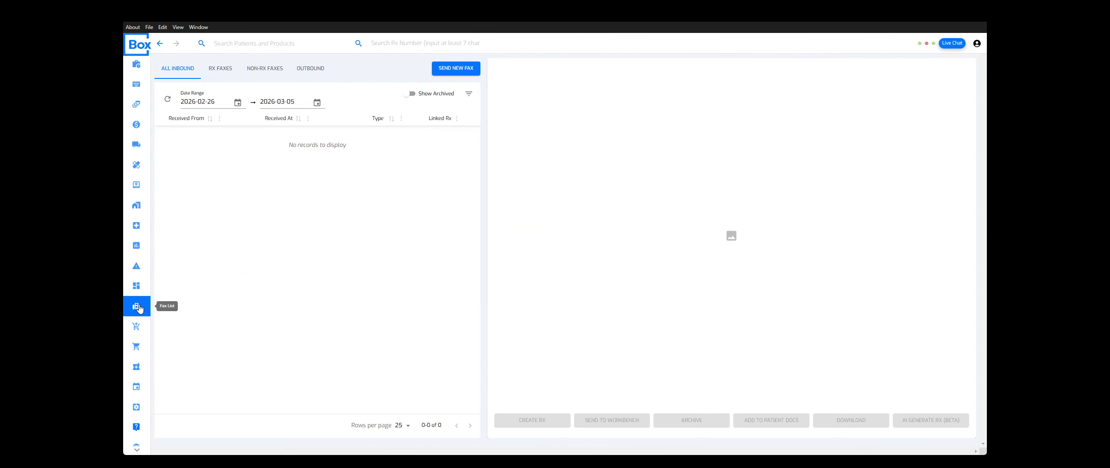
{"action": "left_click", "coordinate": [410, 95]}
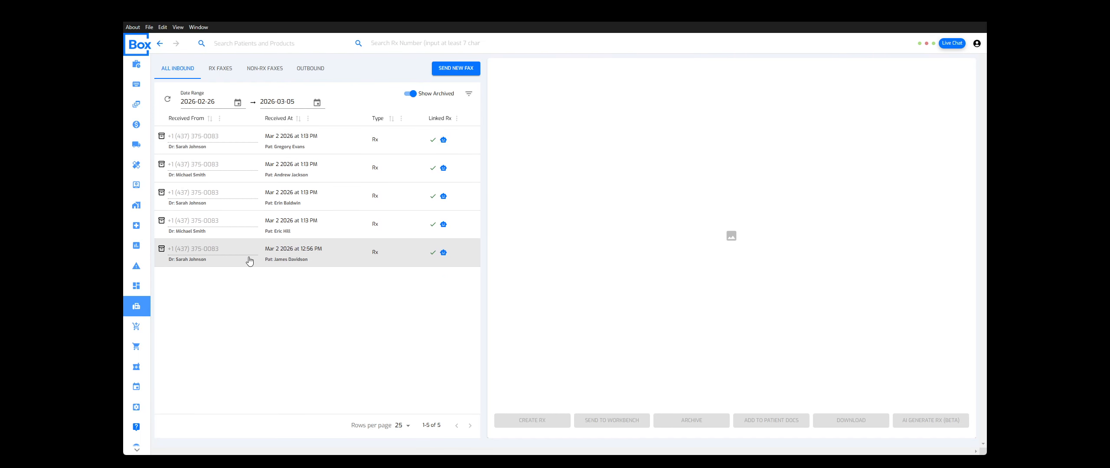
{"action": "left_click", "coordinate": [298, 141]}
{"action": "left_click", "coordinate": [302, 230]}
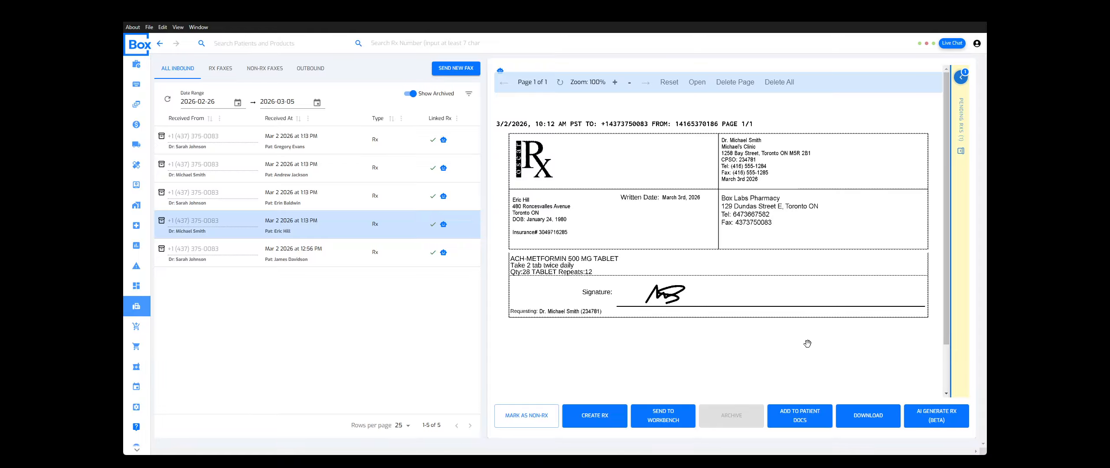
Generate a prescription from the metformin fax with AI and delete all other duplicates
{"action": "left_click", "coordinate": [937, 417]}
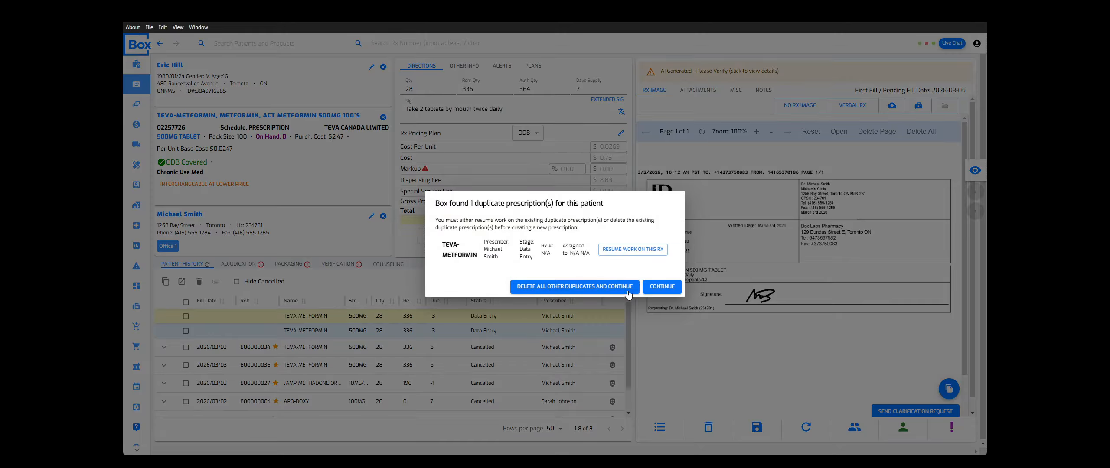
{"action": "left_click", "coordinate": [575, 287]}
{"action": "left_click", "coordinate": [667, 269]}
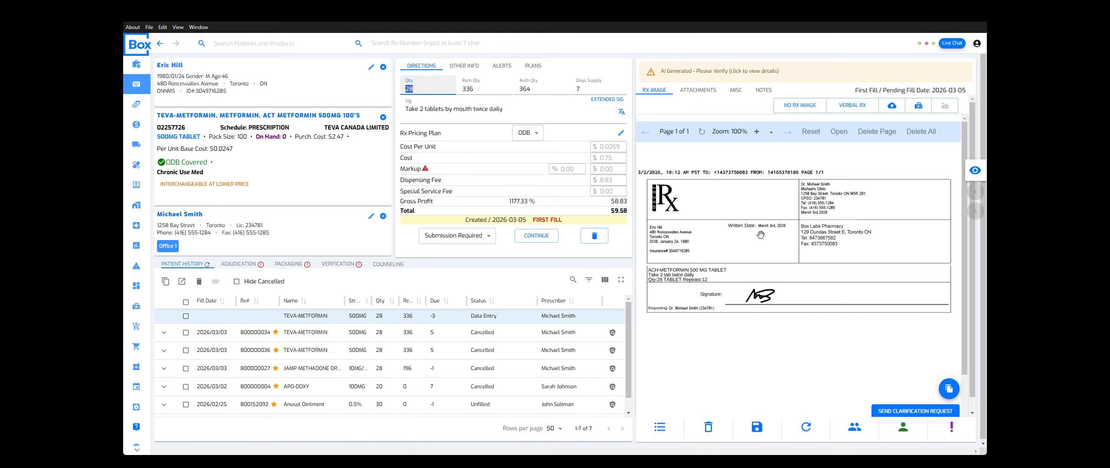
Examine the metformin fax image closely to compare it with the generated drug, quantity and directions
{"action": "left_click_drag", "start_coordinate": [769, 250], "coordinate": [729, 230]}
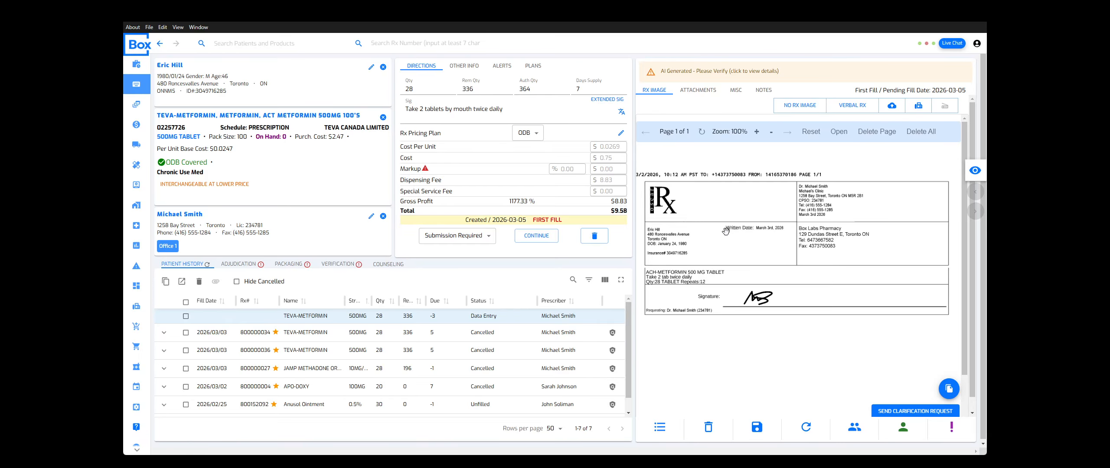
{"action": "key", "text": "alt"}
{"action": "scroll", "coordinate": [703, 259], "scroll_direction": "up", "scroll_amount": 4}
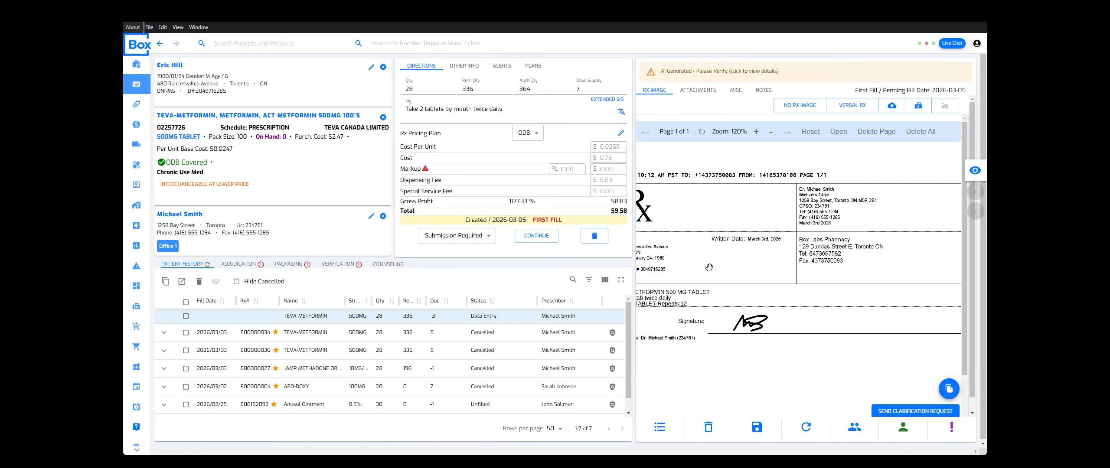
{"action": "left_click_drag", "start_coordinate": [736, 292], "coordinate": [753, 258]}
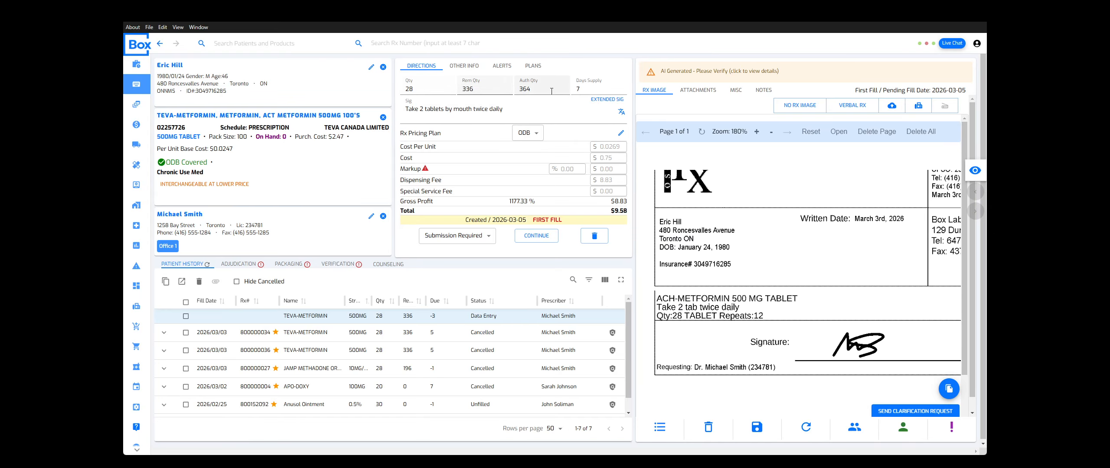
{"action": "scroll", "coordinate": [747, 231], "scroll_direction": "down", "scroll_amount": 2}
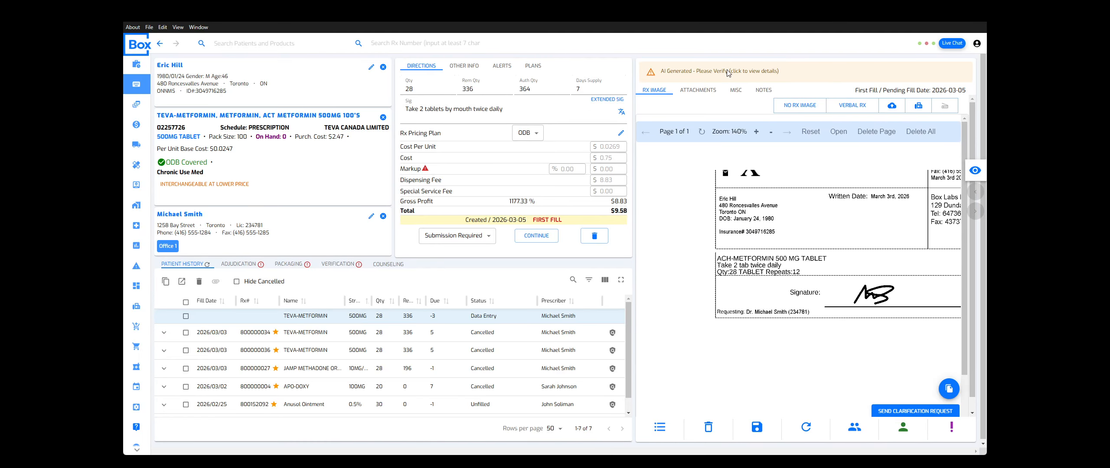
Review the AI Parsed Data behind the metformin prescription, close it, and recheck the fax image
{"action": "left_click", "coordinate": [727, 72]}
{"action": "scroll", "coordinate": [612, 236], "scroll_direction": "down", "scroll_amount": 5}
{"action": "scroll", "coordinate": [611, 252], "scroll_direction": "up", "scroll_amount": 5}
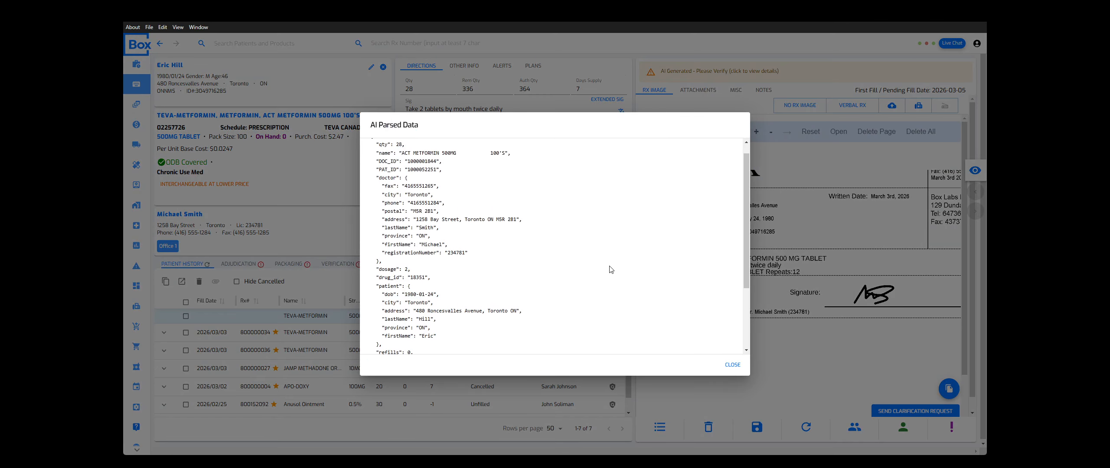
{"action": "left_click", "coordinate": [733, 365]}
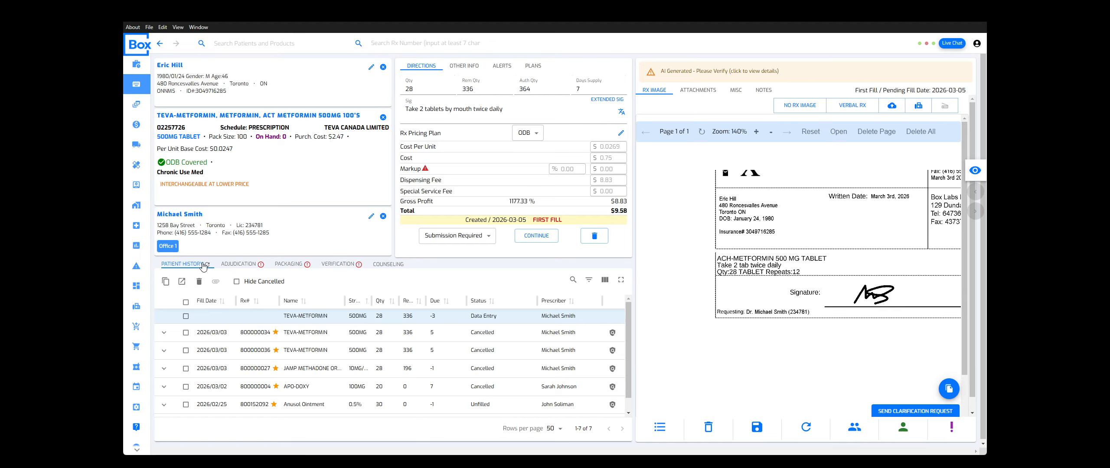
{"action": "left_click_drag", "start_coordinate": [806, 225], "coordinate": [738, 270]}
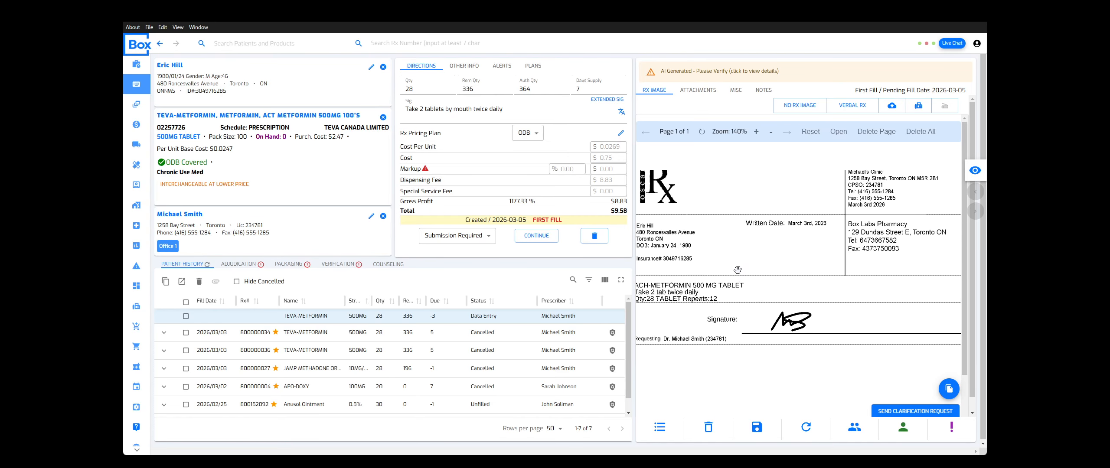
Generate a prescription with AI from the faxed doxycycline and Omnaris order, deleting all other duplicates
{"action": "left_click", "coordinate": [137, 308]}
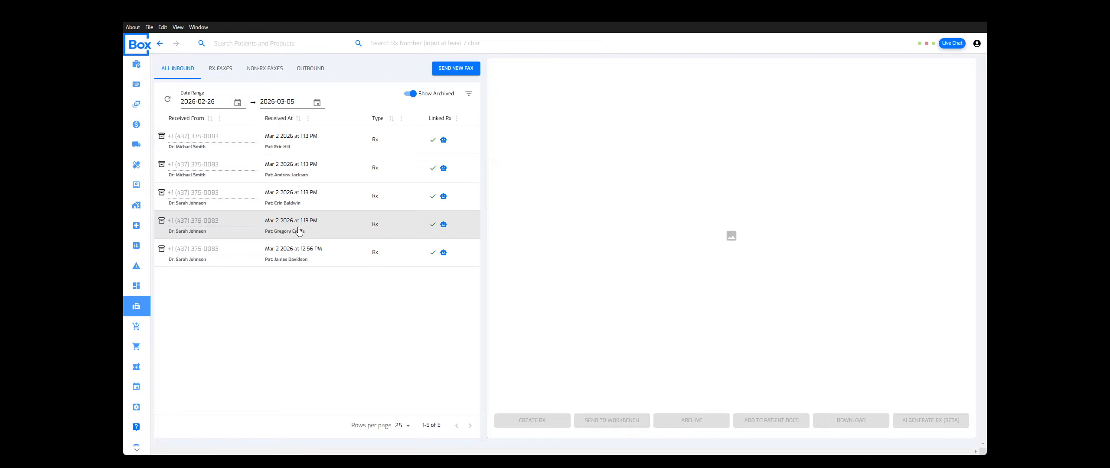
{"action": "left_click", "coordinate": [314, 192]}
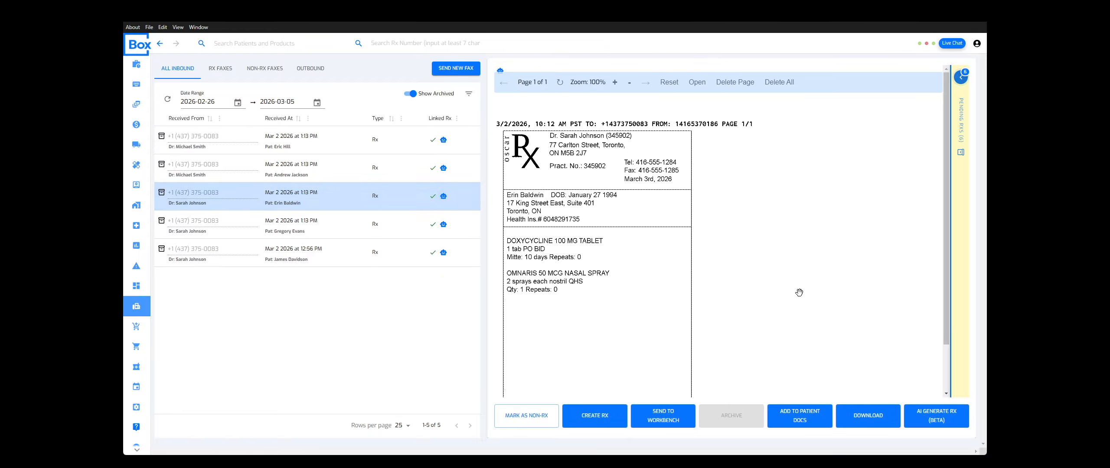
{"action": "left_click", "coordinate": [935, 418]}
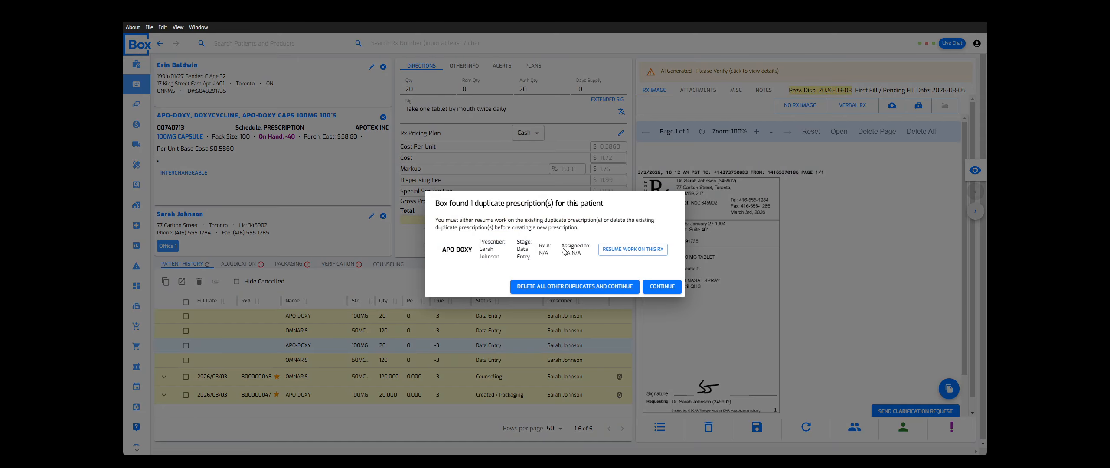
{"action": "left_click", "coordinate": [592, 285]}
{"action": "left_click", "coordinate": [663, 269]}
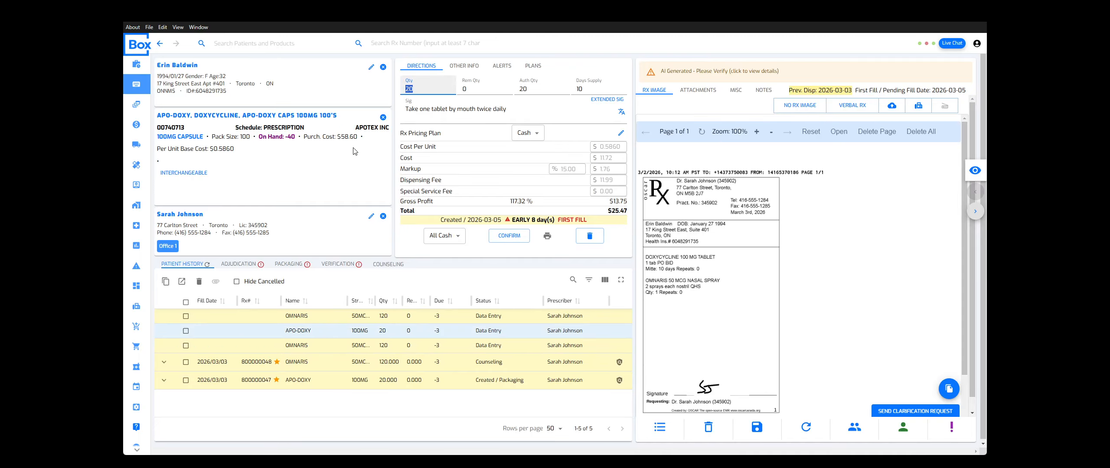
Clear the patient from the doxycycline prescription and try to create a new patient with details autofilled from the fax
{"action": "left_click", "coordinate": [383, 68]}
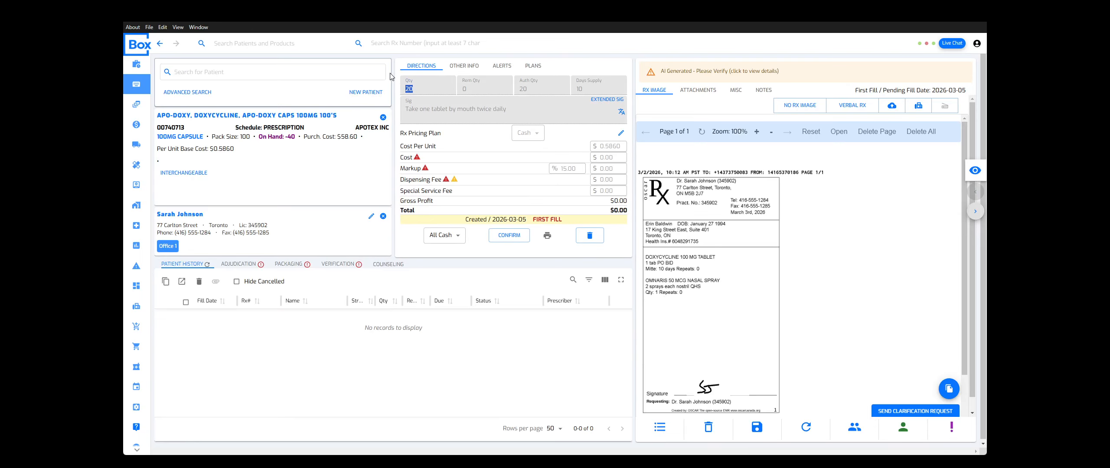
{"action": "left_click", "coordinate": [371, 93]}
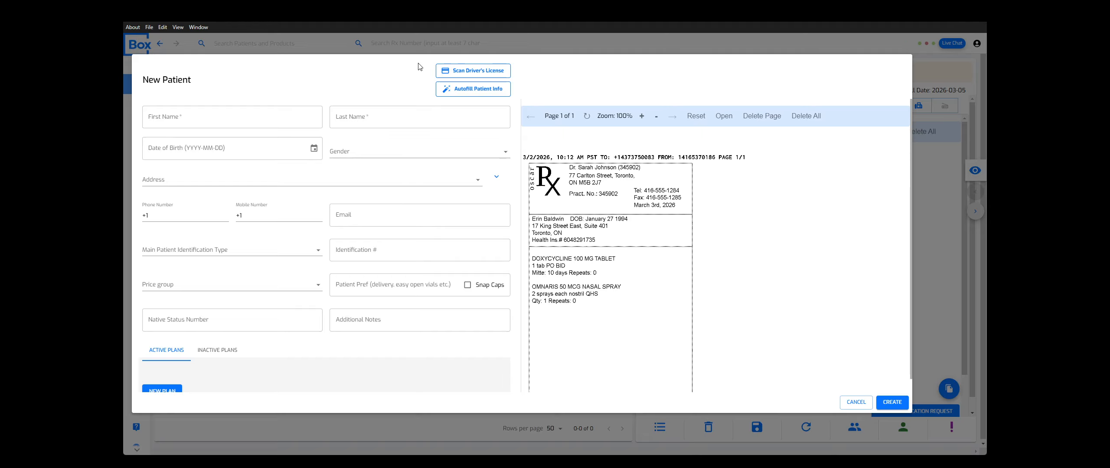
{"action": "left_click", "coordinate": [480, 91]}
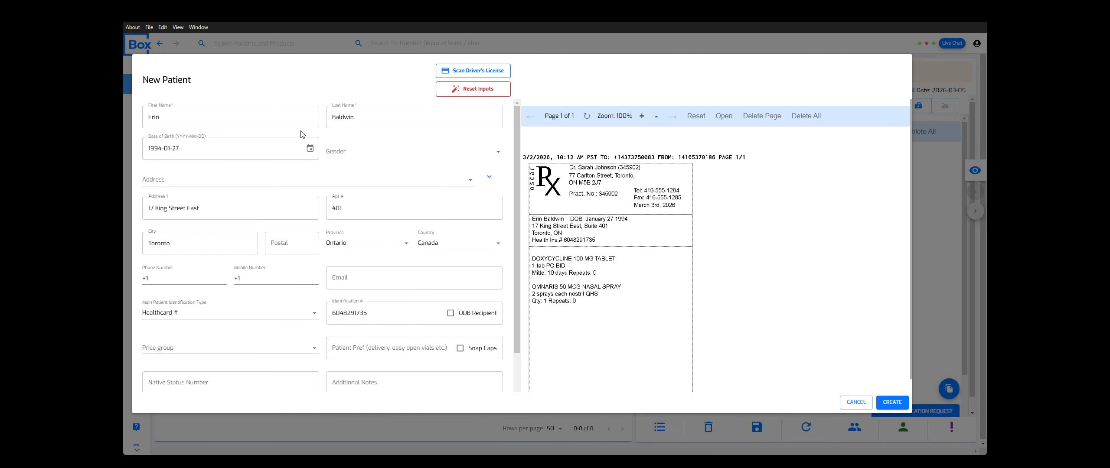
{"action": "scroll", "coordinate": [407, 189], "scroll_direction": "down", "scroll_amount": 1}
{"action": "scroll", "coordinate": [410, 189], "scroll_direction": "up", "scroll_amount": 1}
{"action": "scroll", "coordinate": [460, 169], "scroll_direction": "down", "scroll_amount": 1}
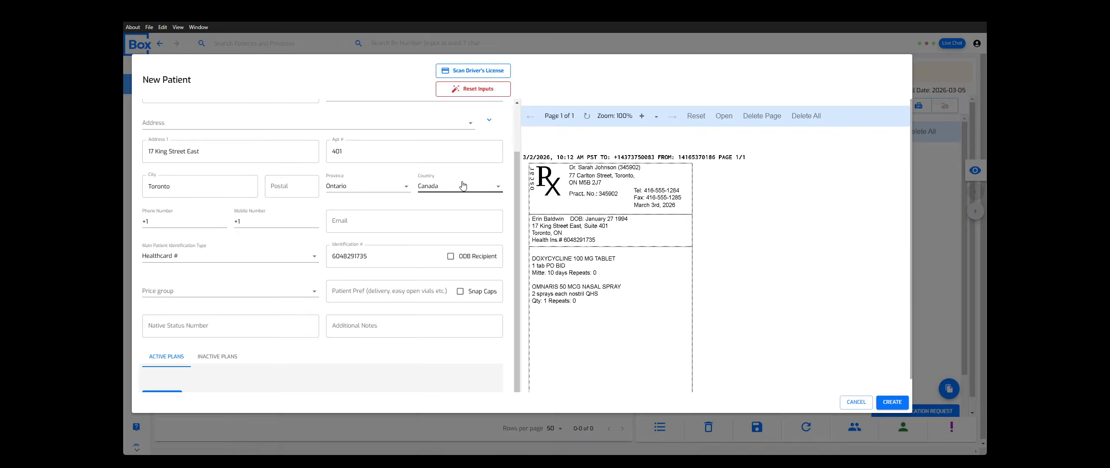
{"action": "left_click", "coordinate": [379, 281]}
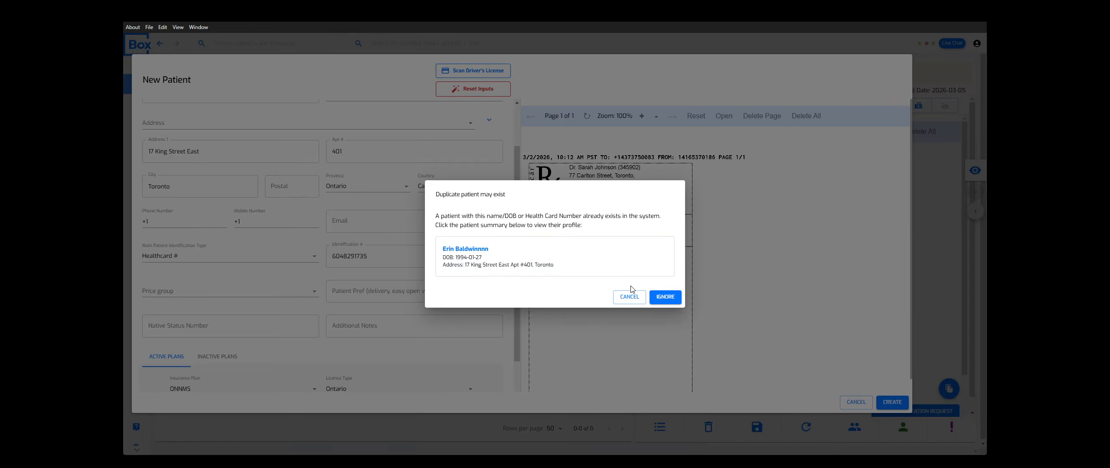
{"action": "left_click", "coordinate": [665, 297]}
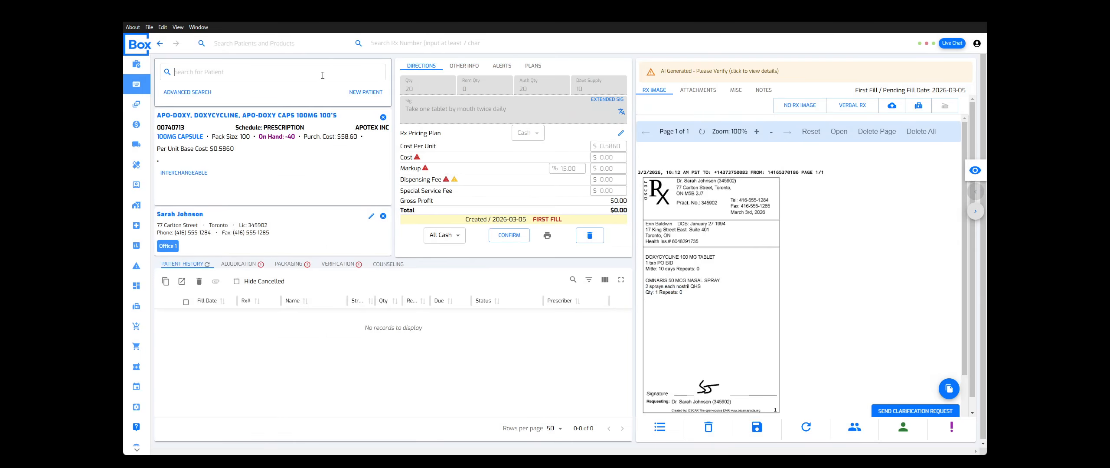
Search for the patient by first name and assign the first matching existing record to the prescription
{"action": "type", "text": "erin"}
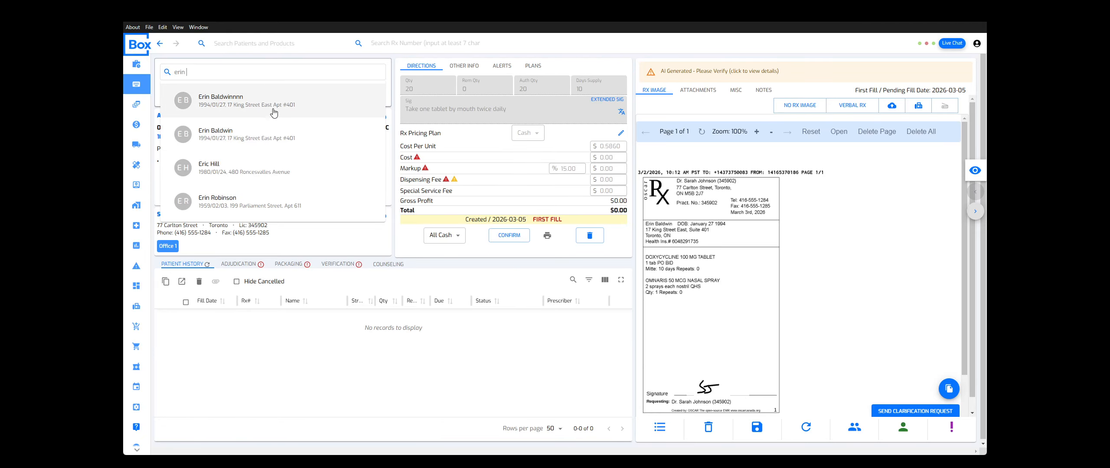
{"action": "left_click", "coordinate": [270, 107]}
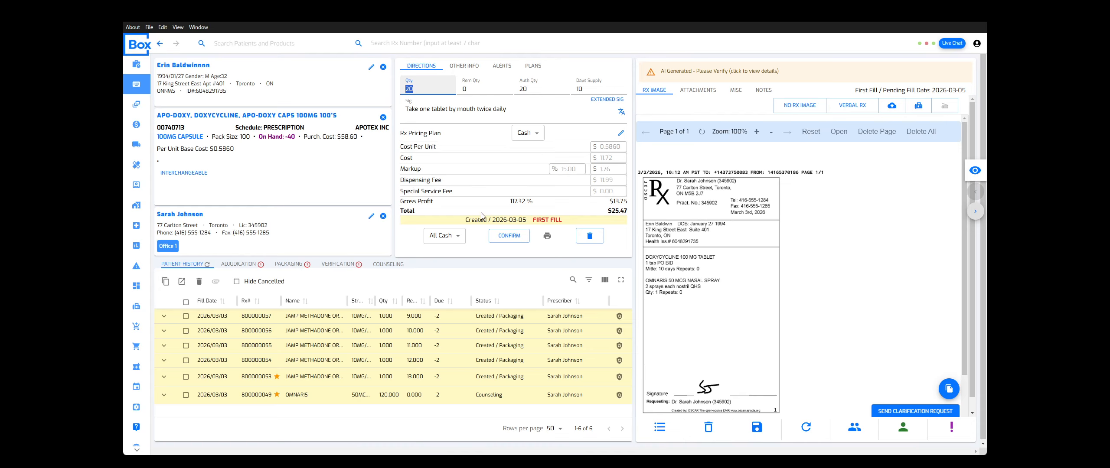
Set the prescription's billing option to Submission Required and continue to claim submission
{"action": "left_click", "coordinate": [444, 237]}
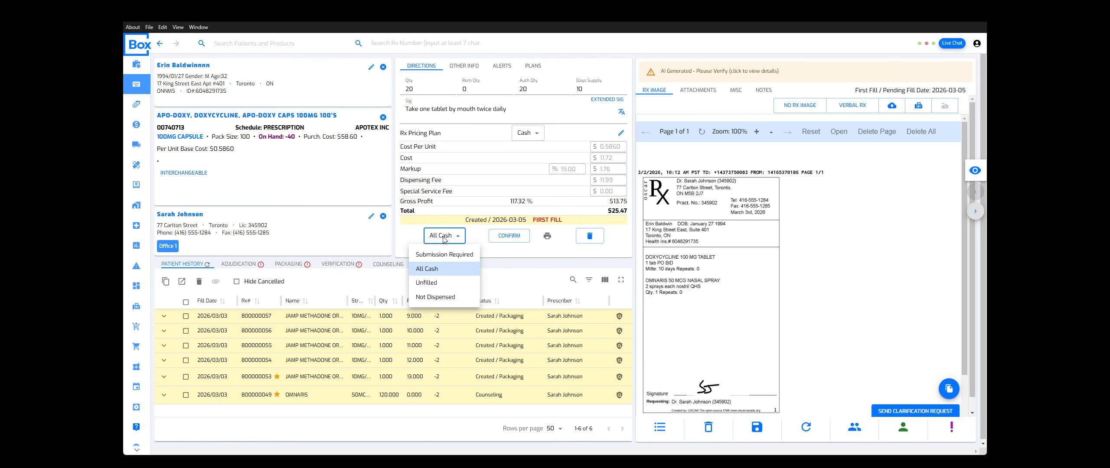
{"action": "left_click", "coordinate": [499, 255]}
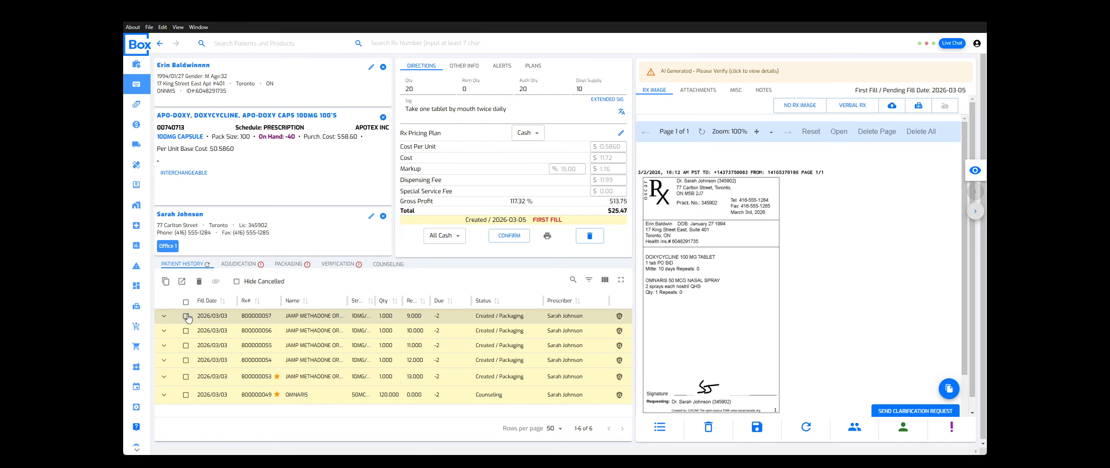
{"action": "left_click", "coordinate": [445, 239]}
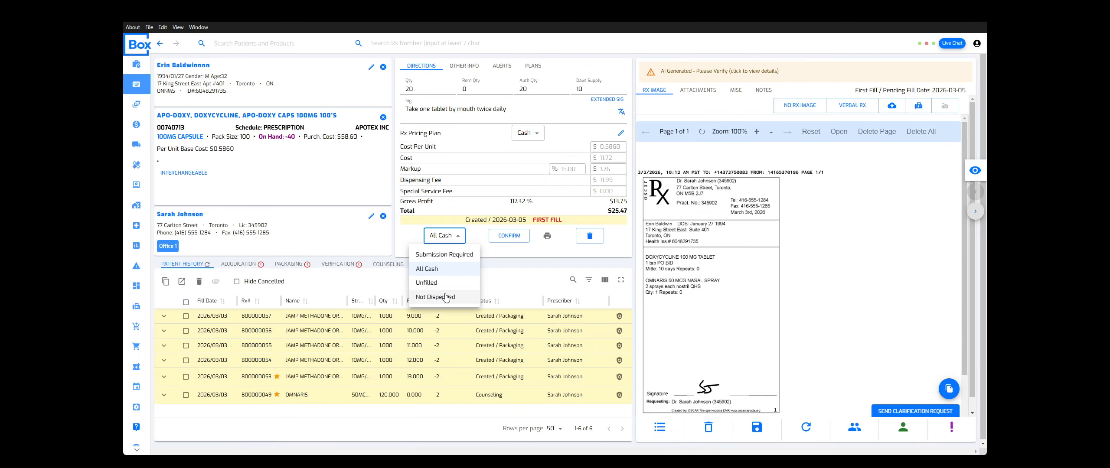
{"action": "left_click", "coordinate": [442, 255]}
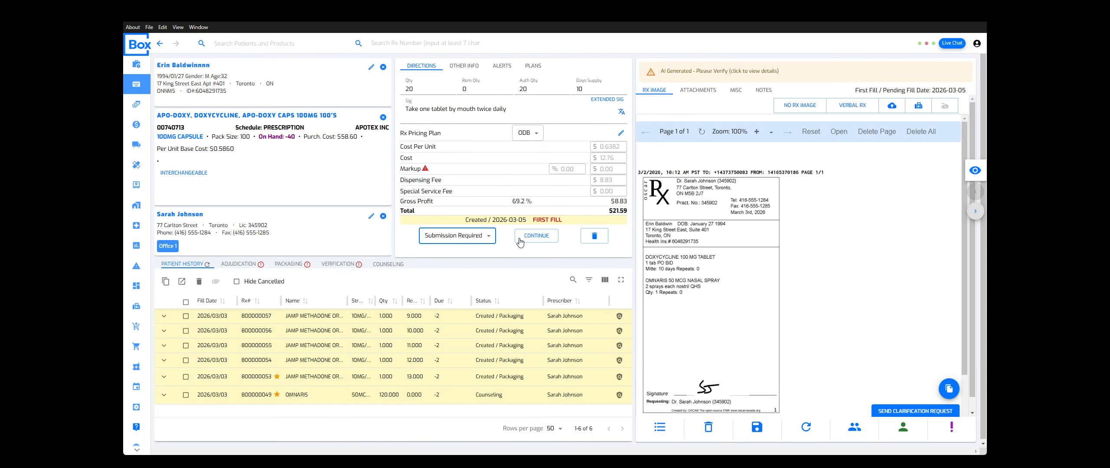
{"action": "left_click", "coordinate": [531, 237]}
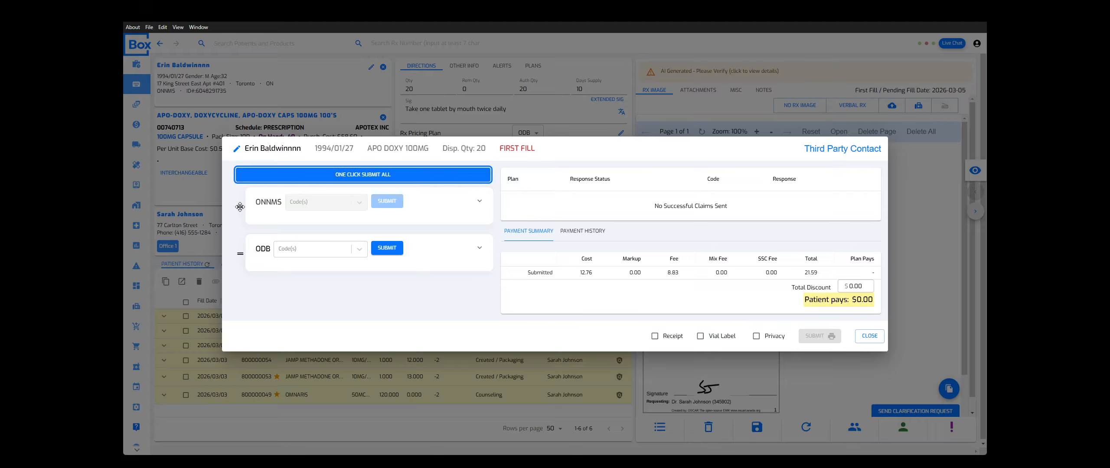
Review the ODB claim fields and the patient's ODB Recipient option and active insurance plans, leaving the patient record without saving
{"action": "left_click", "coordinate": [481, 249]}
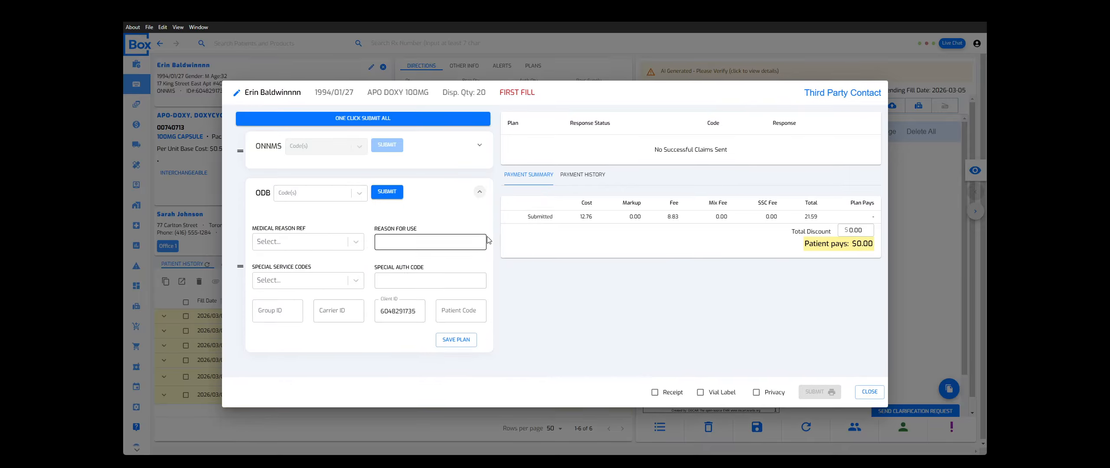
{"action": "left_click", "coordinate": [479, 192]}
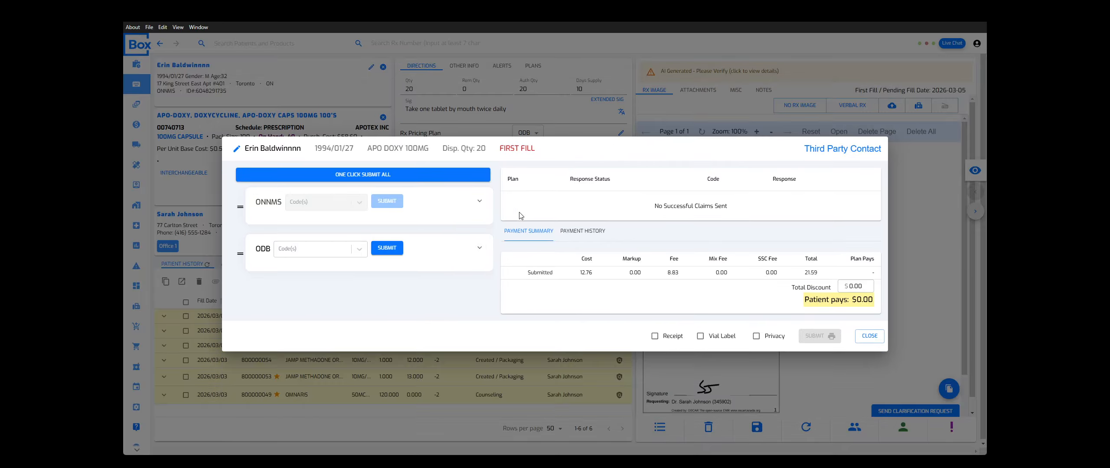
{"action": "left_click", "coordinate": [236, 150]}
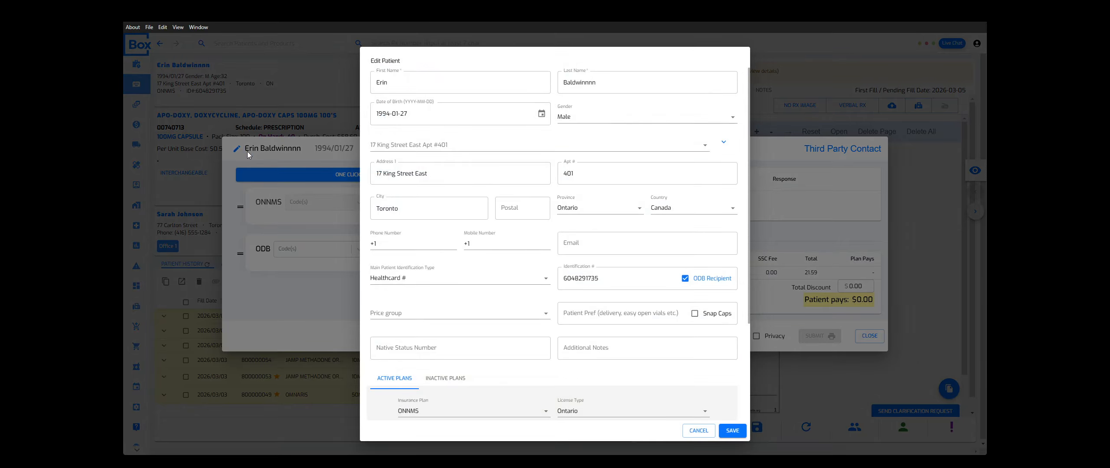
{"action": "scroll", "coordinate": [537, 138], "scroll_direction": "down", "scroll_amount": 3}
{"action": "scroll", "coordinate": [536, 138], "scroll_direction": "up", "scroll_amount": 3}
{"action": "scroll", "coordinate": [508, 333], "scroll_direction": "down", "scroll_amount": 3}
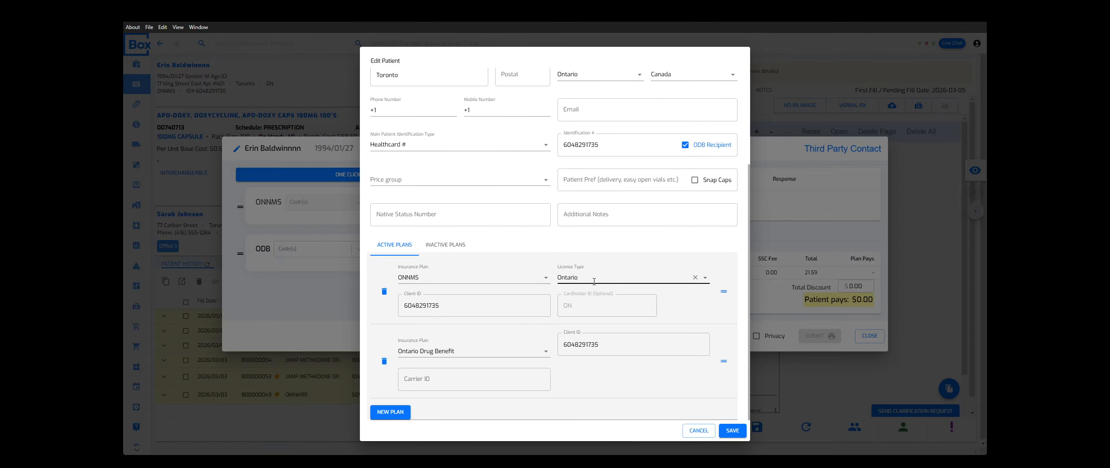
{"action": "scroll", "coordinate": [563, 260], "scroll_direction": "up", "scroll_amount": 2}
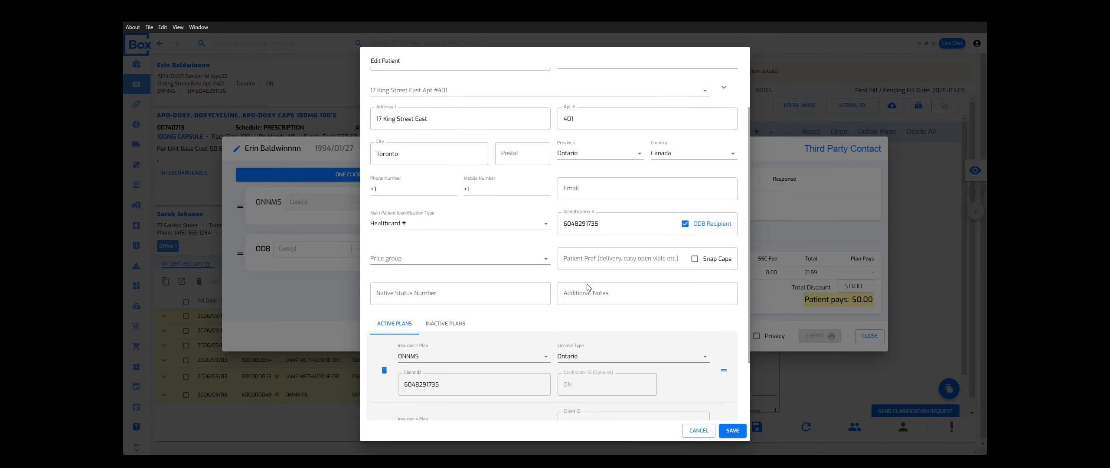
{"action": "left_click", "coordinate": [599, 232]}
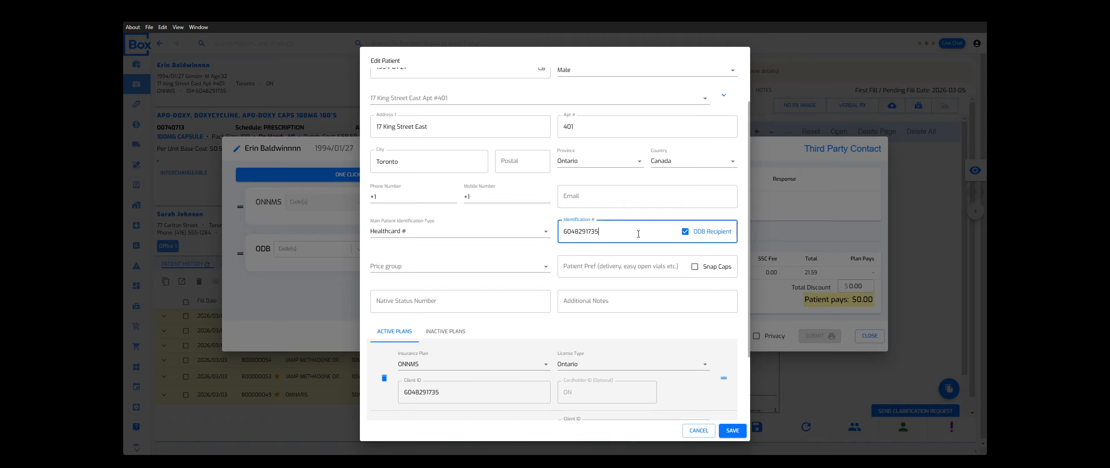
{"action": "left_click", "coordinate": [685, 233]}
{"action": "left_click", "coordinate": [685, 233]}
{"action": "scroll", "coordinate": [530, 338], "scroll_direction": "down", "scroll_amount": 2}
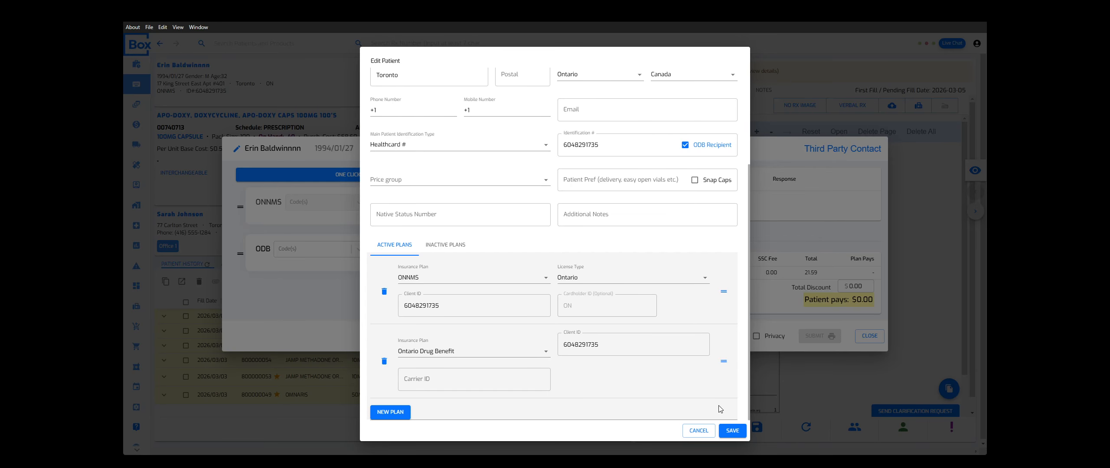
{"action": "left_click", "coordinate": [698, 430]}
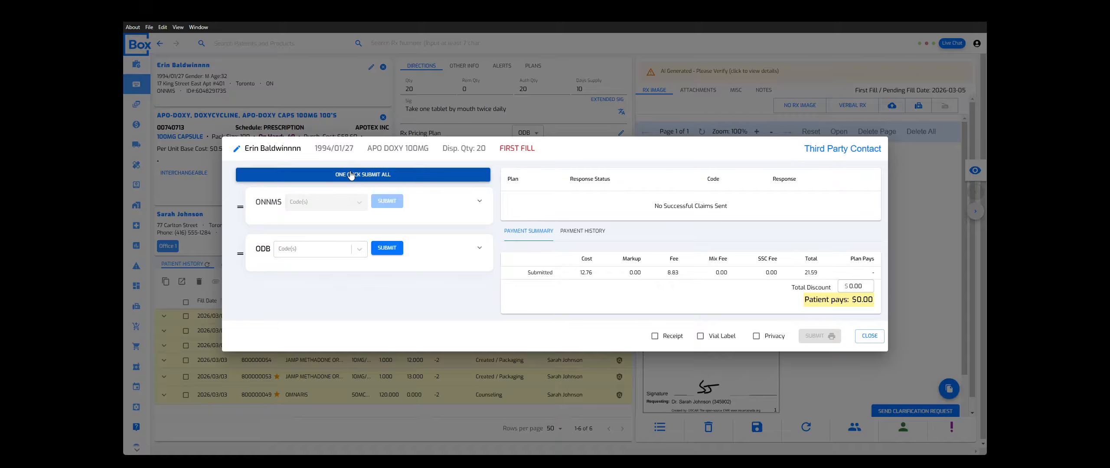
Submit the prescription's claims to all plans in one go and reverse them all
{"action": "left_click", "coordinate": [378, 179]}
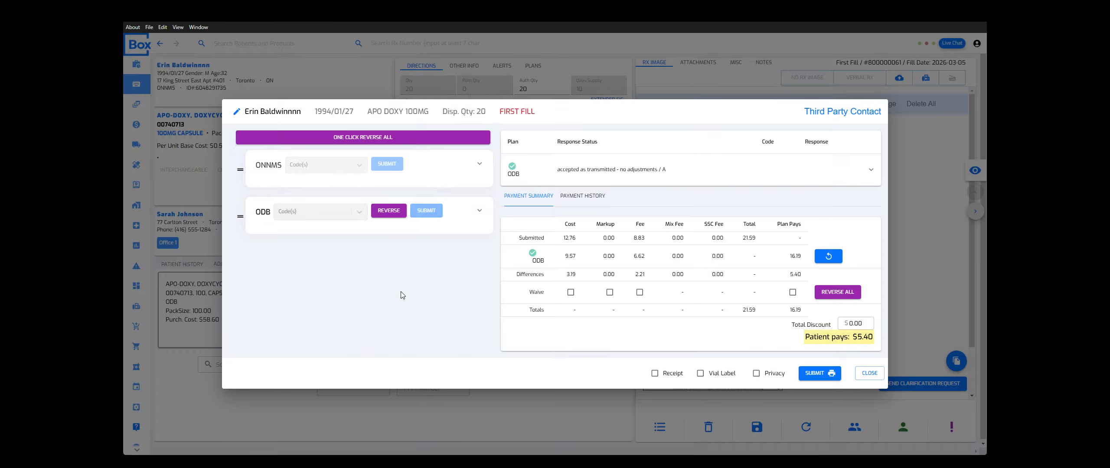
{"action": "left_click", "coordinate": [422, 136]}
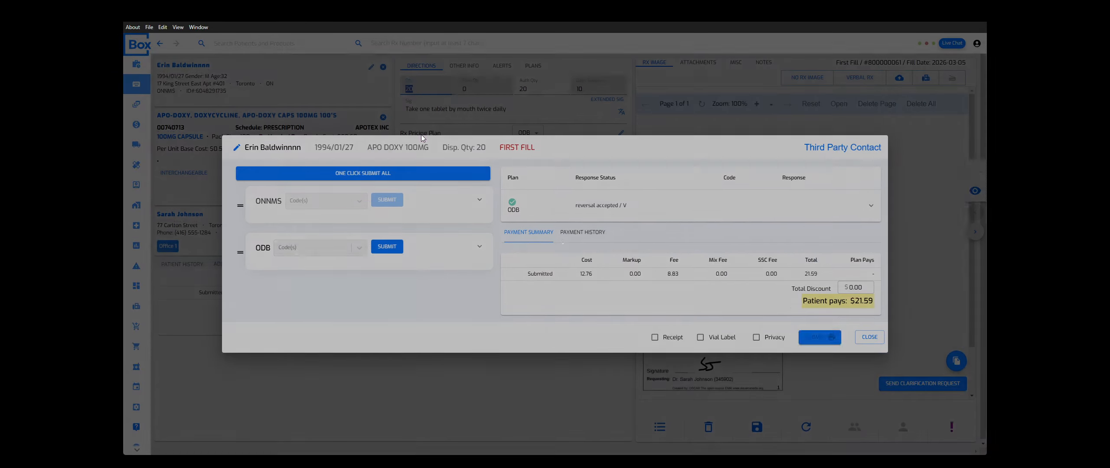
Submit the claim to ODB on its own and inspect the breakdown of its response
{"action": "left_click", "coordinate": [387, 246]}
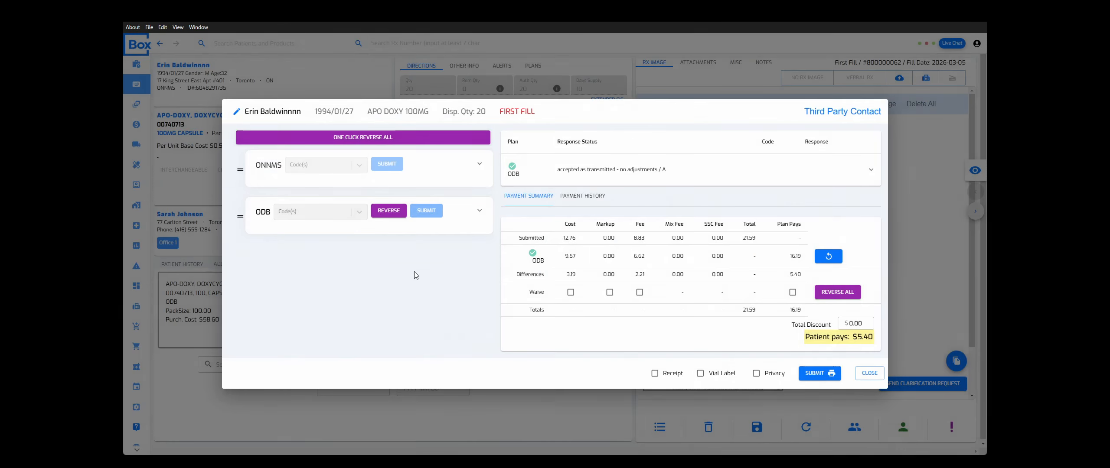
{"action": "left_click", "coordinate": [871, 172]}
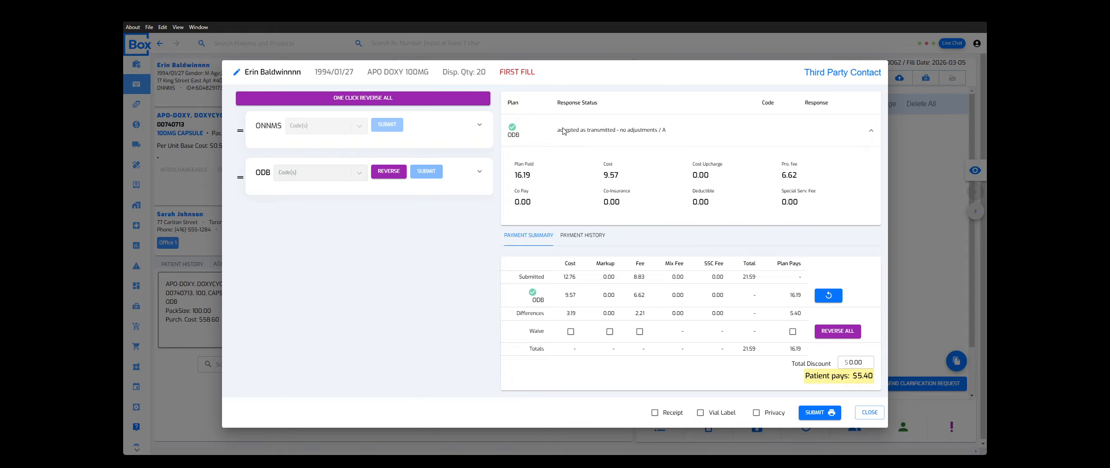
{"action": "left_click", "coordinate": [872, 131]}
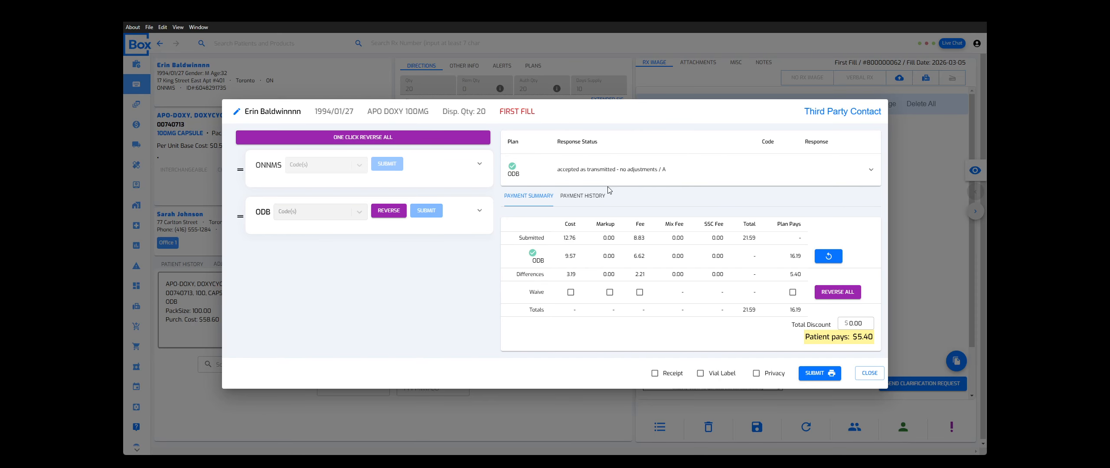
Review the payment summary and payment history for the APO-DOXY claim, and close the claim window
{"action": "left_click", "coordinate": [527, 200]}
{"action": "left_click", "coordinate": [592, 197]}
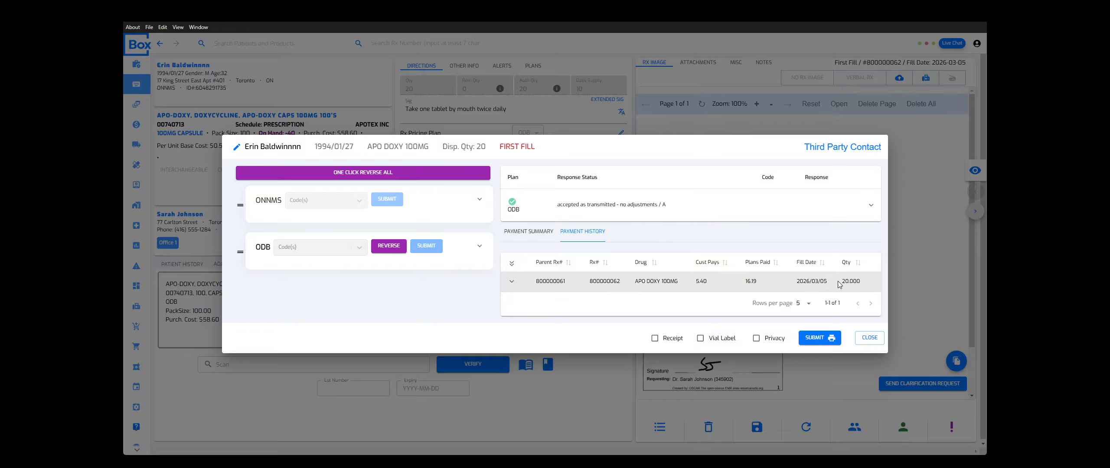
{"action": "left_click", "coordinate": [532, 234]}
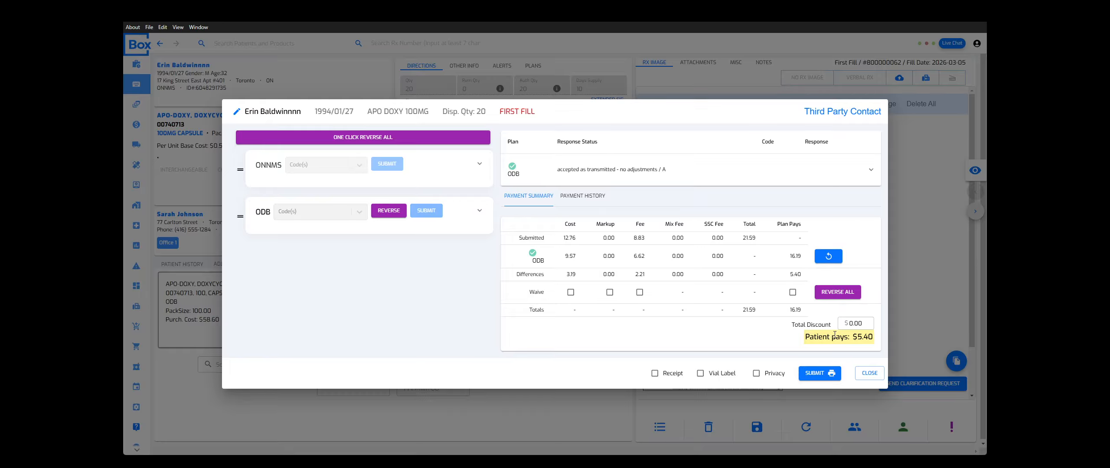
{"action": "left_click", "coordinate": [869, 373]}
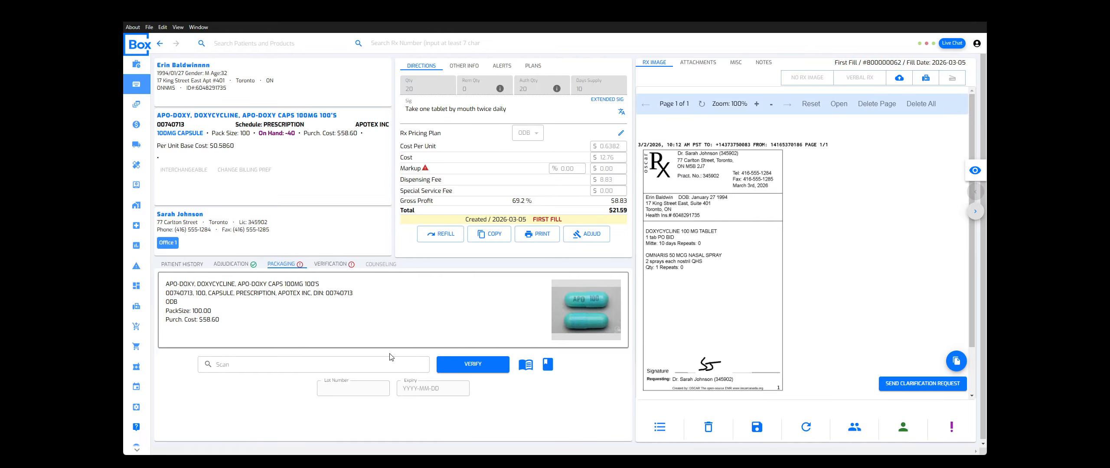
Examine the packaging verification's scan, lot number and expiry fields
{"action": "left_click", "coordinate": [392, 364]}
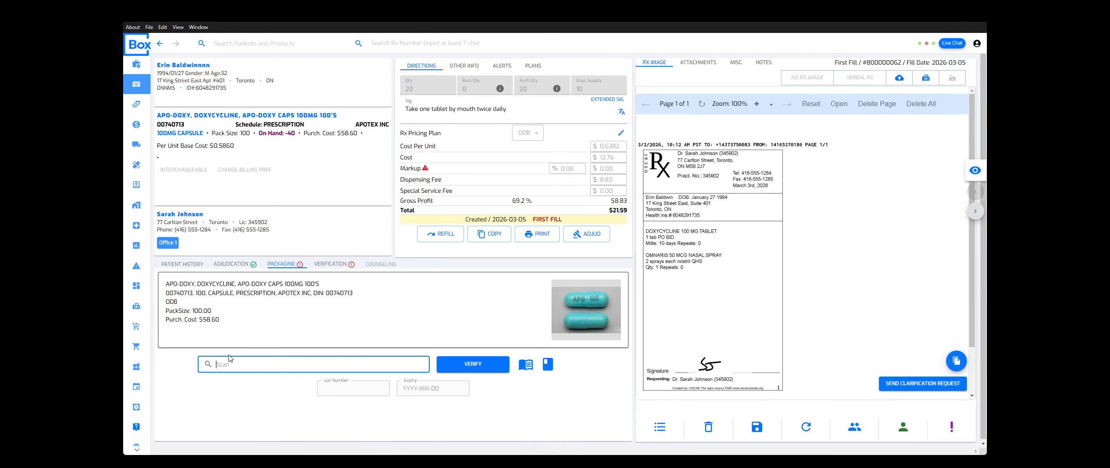
{"action": "left_click", "coordinate": [365, 386]}
{"action": "left_click", "coordinate": [418, 385]}
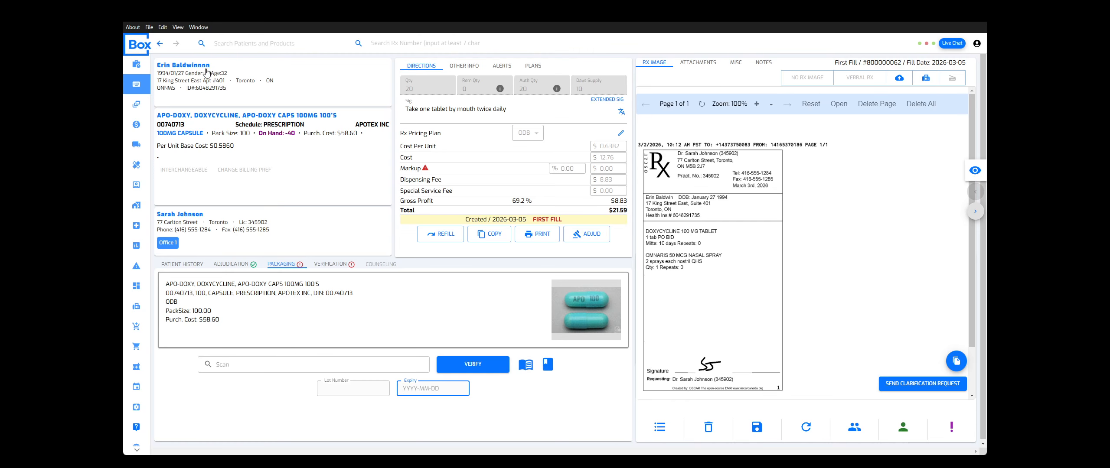
Open the product page of APO-DOXY CAPS 100MG 100'S and select its GTIN
{"action": "left_click", "coordinate": [210, 115]}
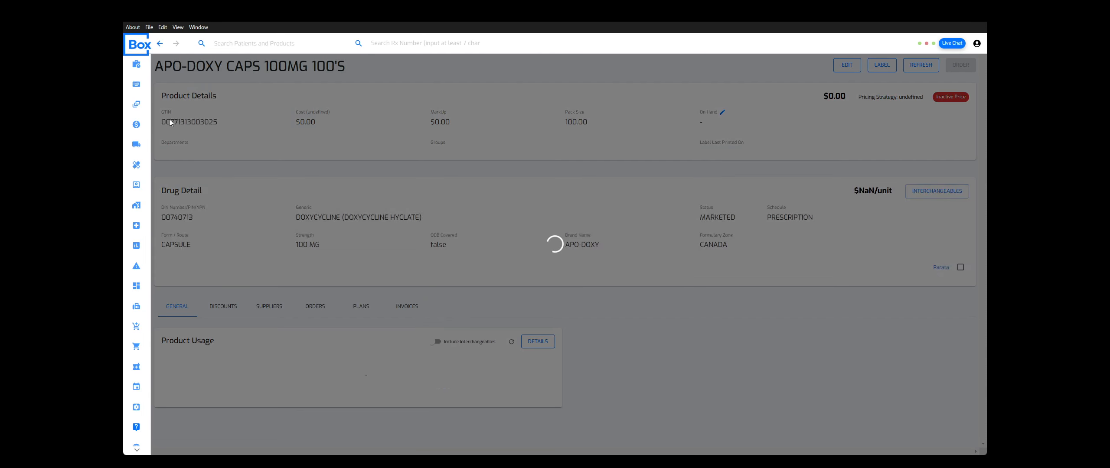
{"action": "double_click", "coordinate": [192, 122]}
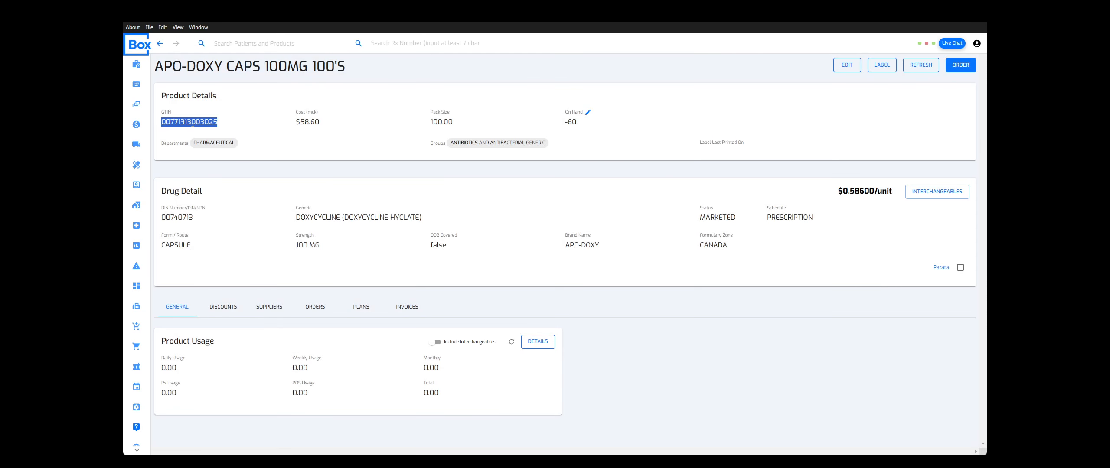
Find the patient by first name in prescription entry and open the APO-DOXY 100MG prescription from the patient's history
{"action": "left_click", "coordinate": [157, 44]}
{"action": "type", "text": "e"}
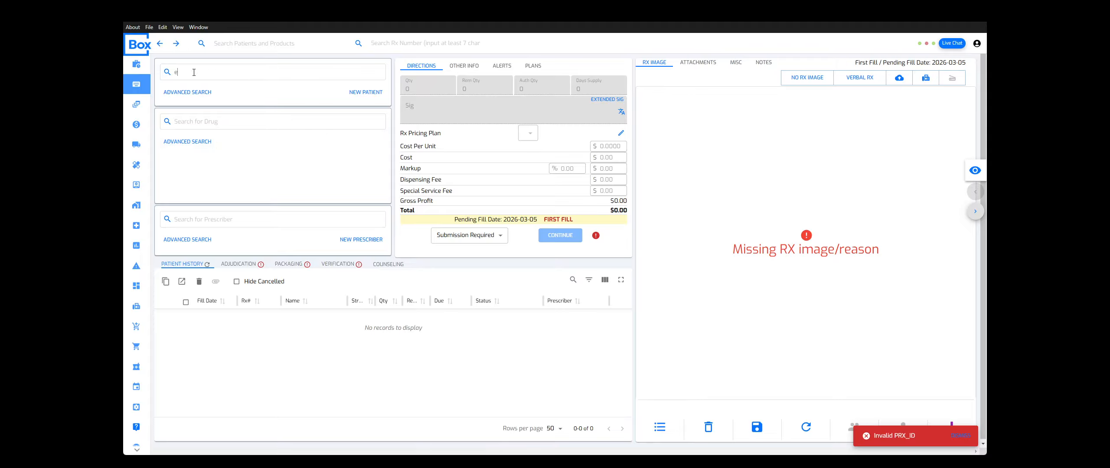
{"action": "type", "text": "rin"}
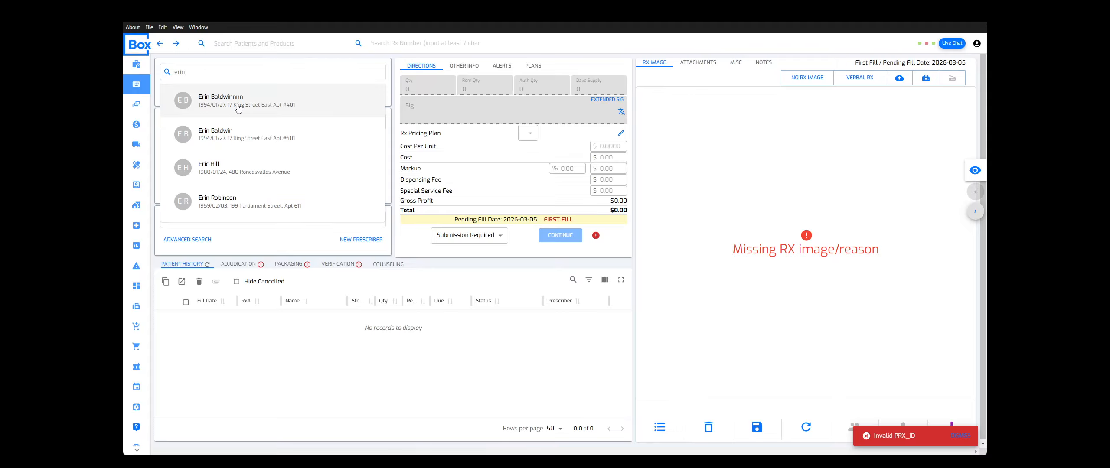
{"action": "left_click", "coordinate": [238, 103]}
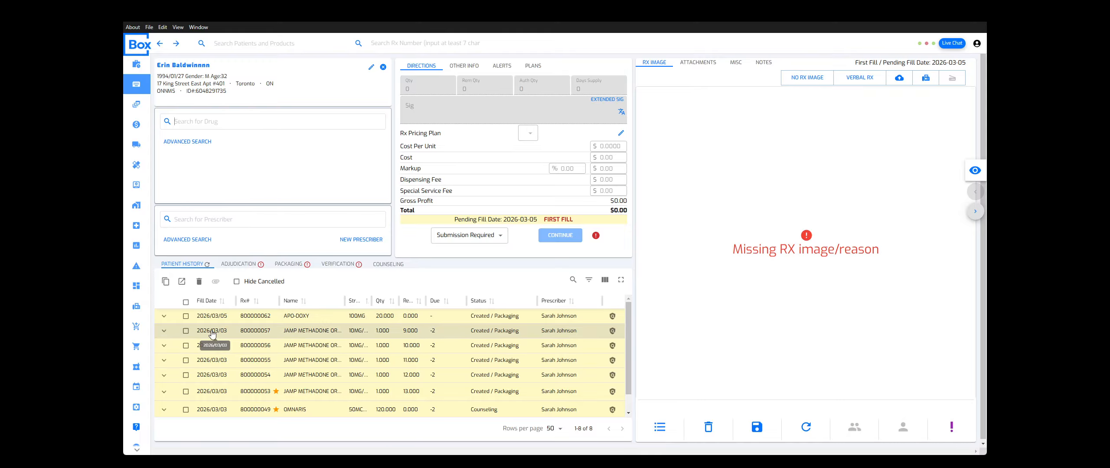
{"action": "left_click", "coordinate": [186, 316]}
{"action": "left_click", "coordinate": [182, 307]}
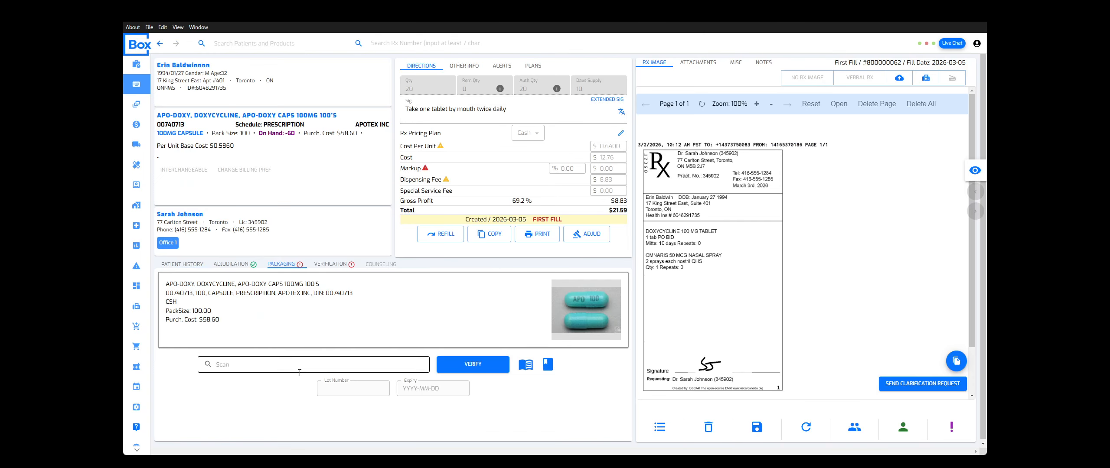
{"action": "left_click", "coordinate": [299, 372]}
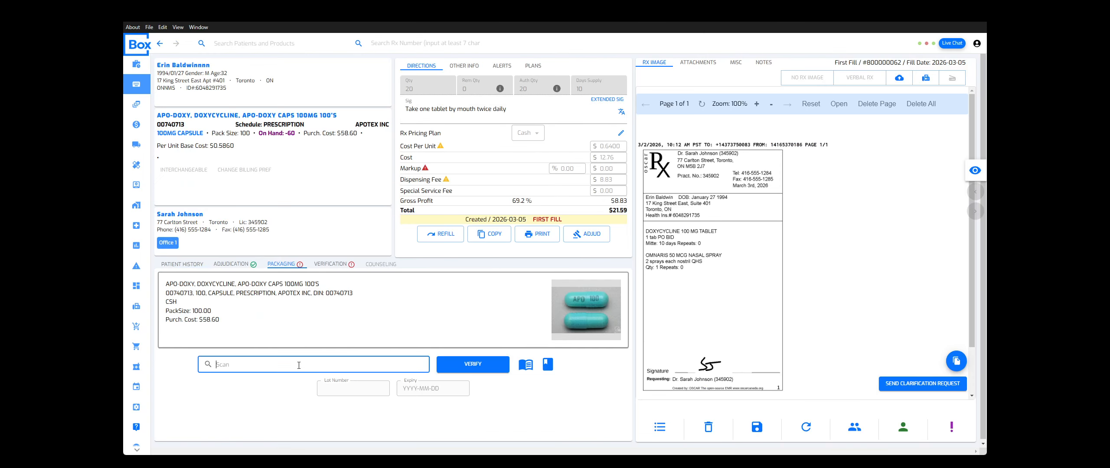
{"action": "type", "text": "00771313003025"}
{"action": "left_click", "coordinate": [474, 365]}
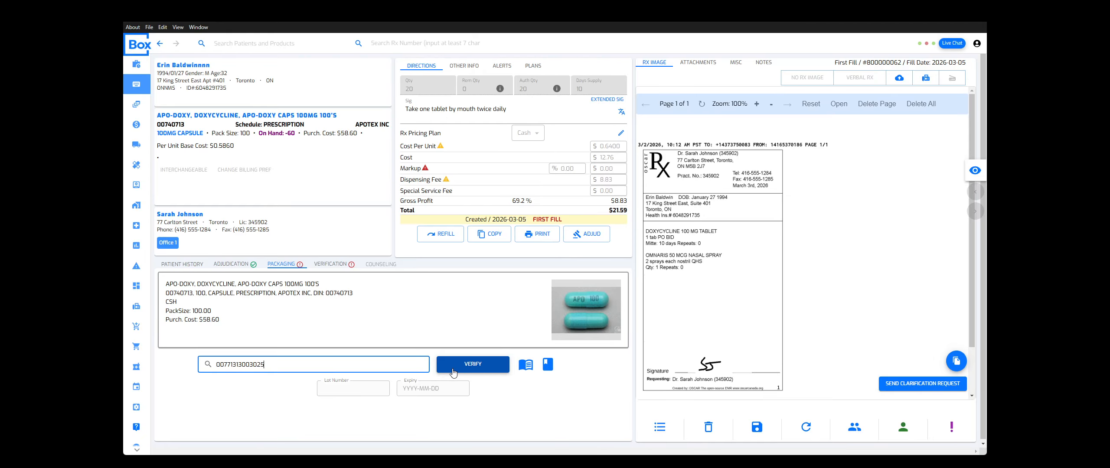
{"action": "left_click", "coordinate": [480, 370]}
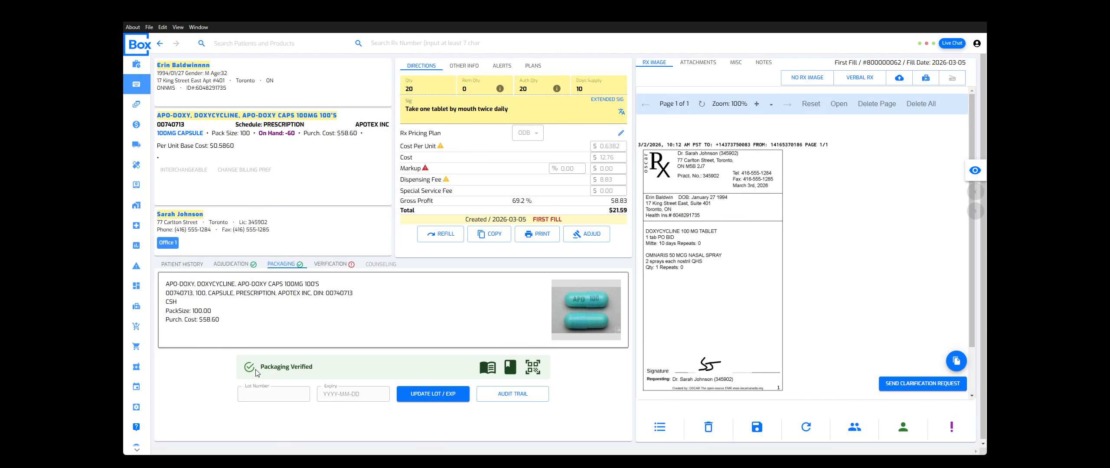
Examine the packaging's lot number and expiry fields, and review the prescription's audit trail
{"action": "left_click_drag", "start_coordinate": [270, 367], "coordinate": [316, 374]}
{"action": "left_click", "coordinate": [301, 372]}
{"action": "left_click", "coordinate": [287, 394]}
{"action": "left_click", "coordinate": [338, 394]}
{"action": "left_click", "coordinate": [286, 394]}
{"action": "left_click", "coordinate": [336, 393]}
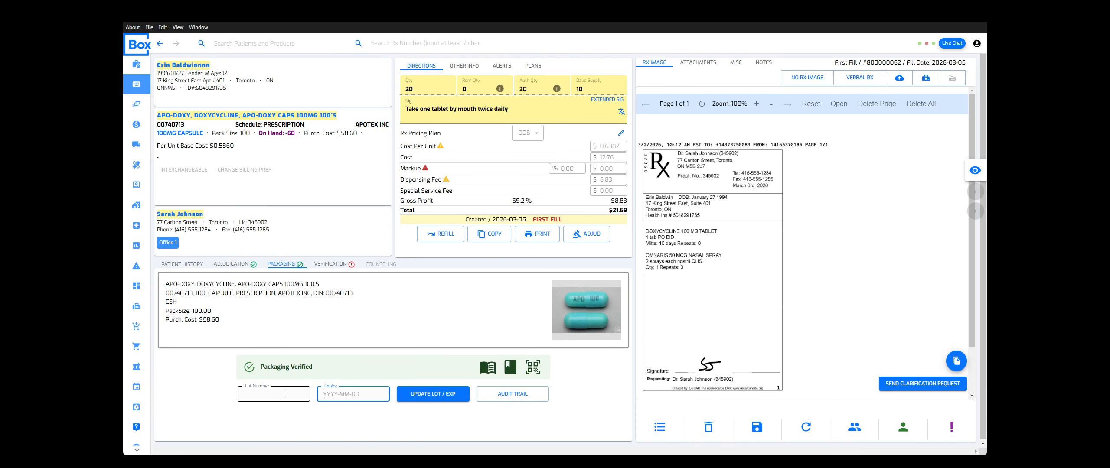
{"action": "left_click", "coordinate": [286, 393]}
{"action": "left_click", "coordinate": [329, 395]}
{"action": "left_click", "coordinate": [291, 395]}
{"action": "left_click", "coordinate": [337, 398]}
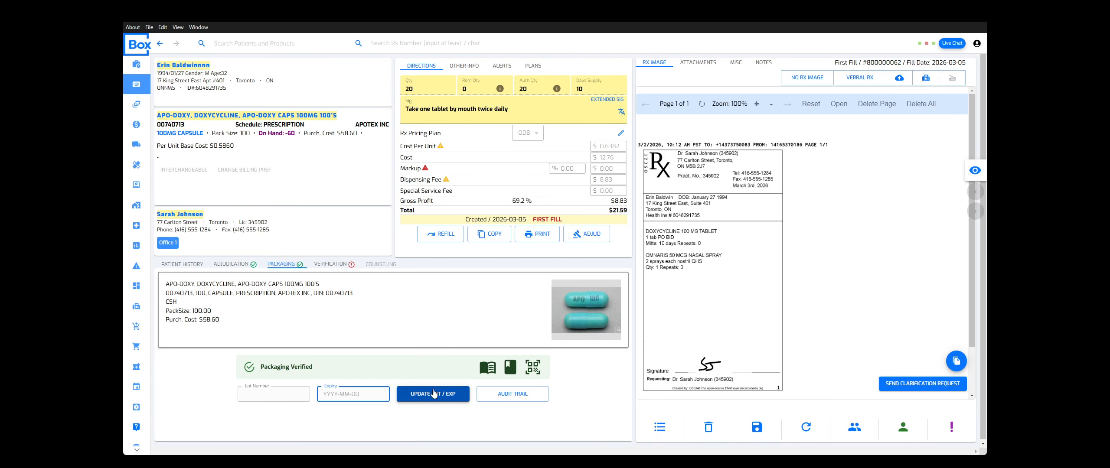
{"action": "left_click", "coordinate": [522, 393]}
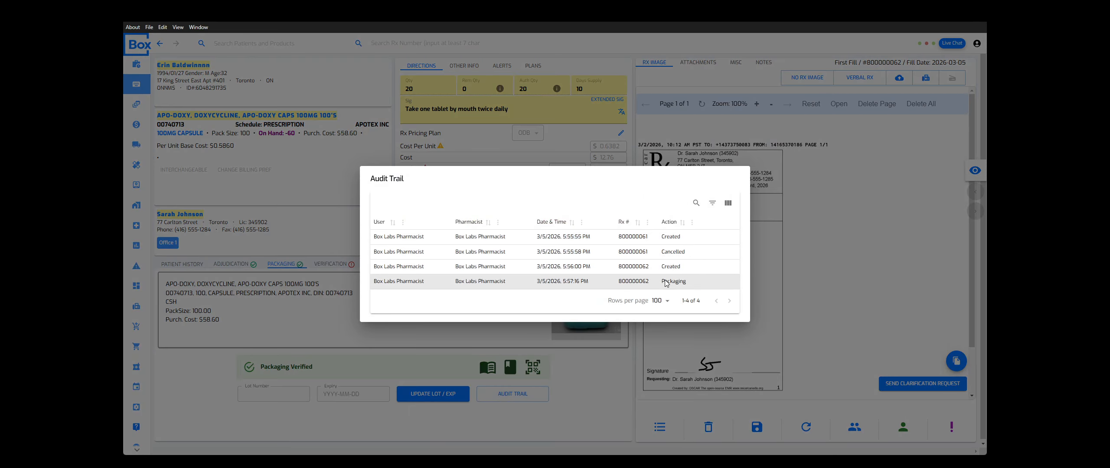
{"action": "left_click", "coordinate": [728, 334]}
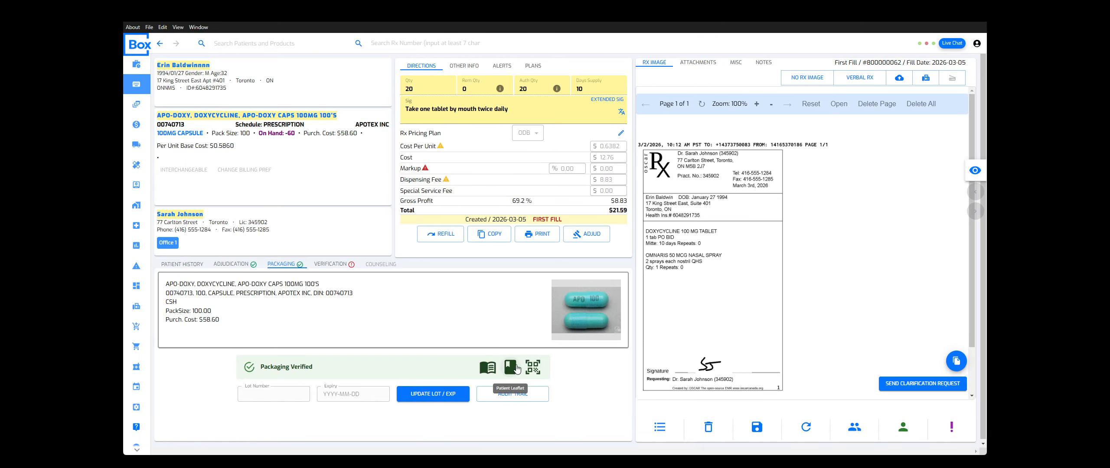
Confirm that the drug-drug interactions have been checked and verify the APO-DOXY prescription
{"action": "left_click", "coordinate": [337, 266]}
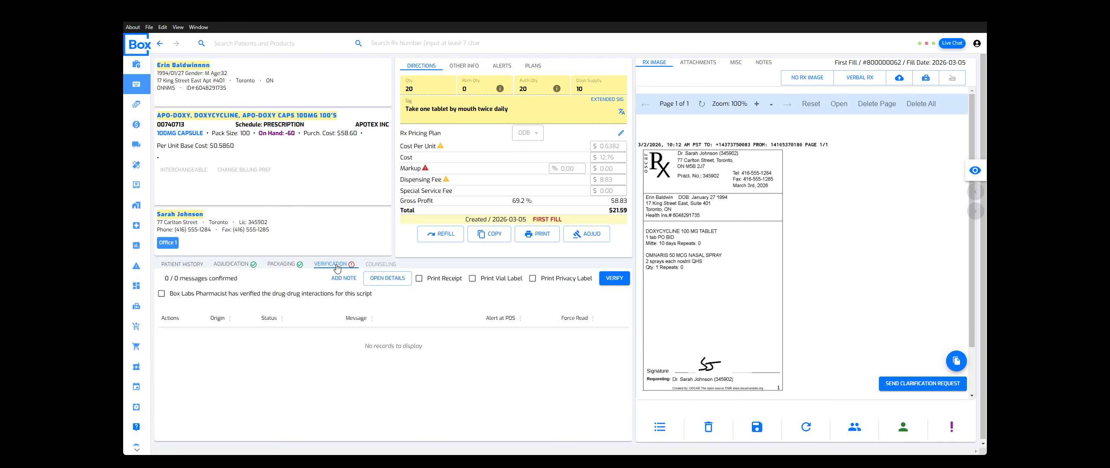
{"action": "left_click", "coordinate": [396, 283]}
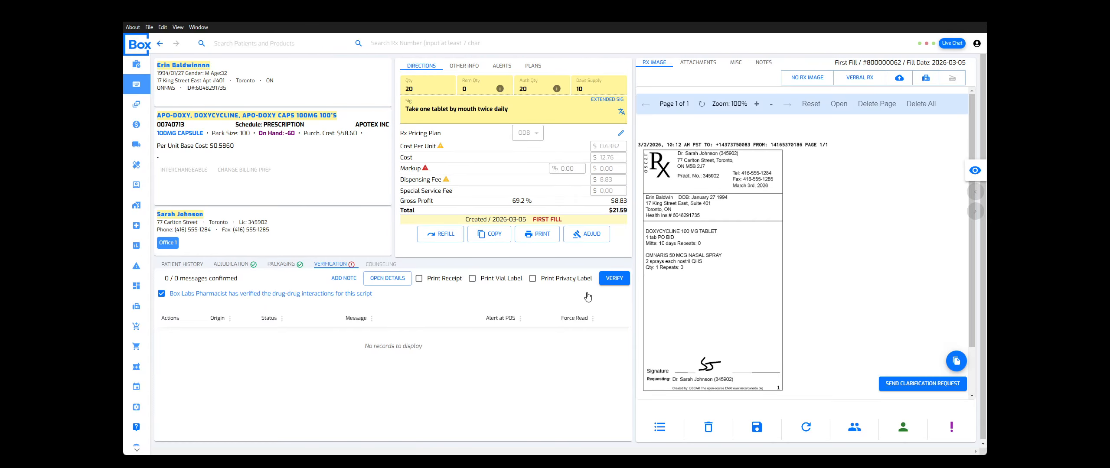
{"action": "left_click", "coordinate": [614, 279]}
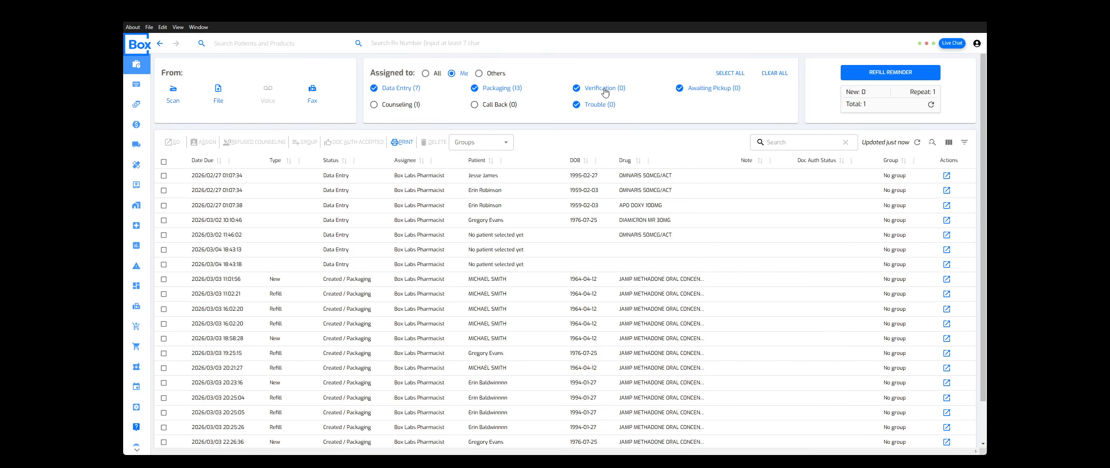
Filter the work queue to Counseling only and open the OMNARIS 50MCG/ACT prescription
{"action": "left_click", "coordinate": [767, 76]}
{"action": "left_click", "coordinate": [374, 104]}
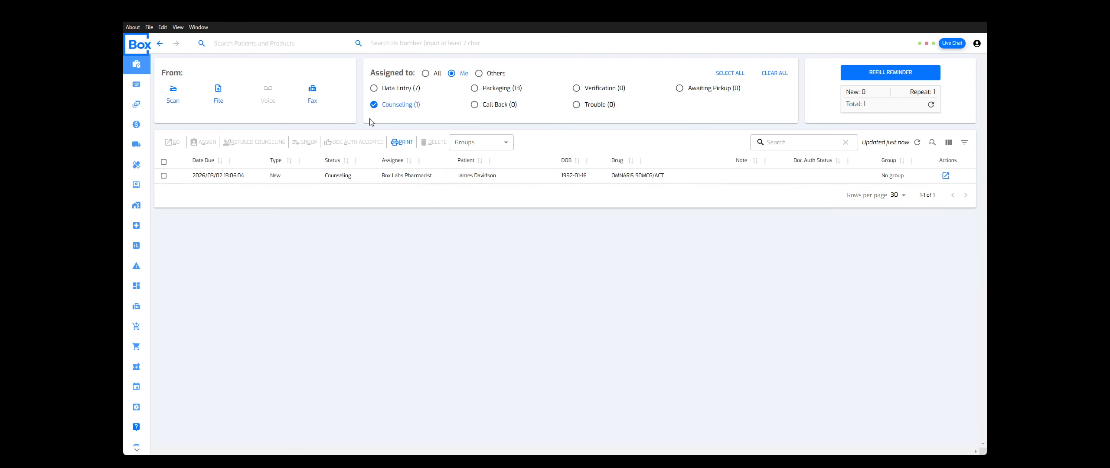
{"action": "left_click", "coordinate": [179, 179]}
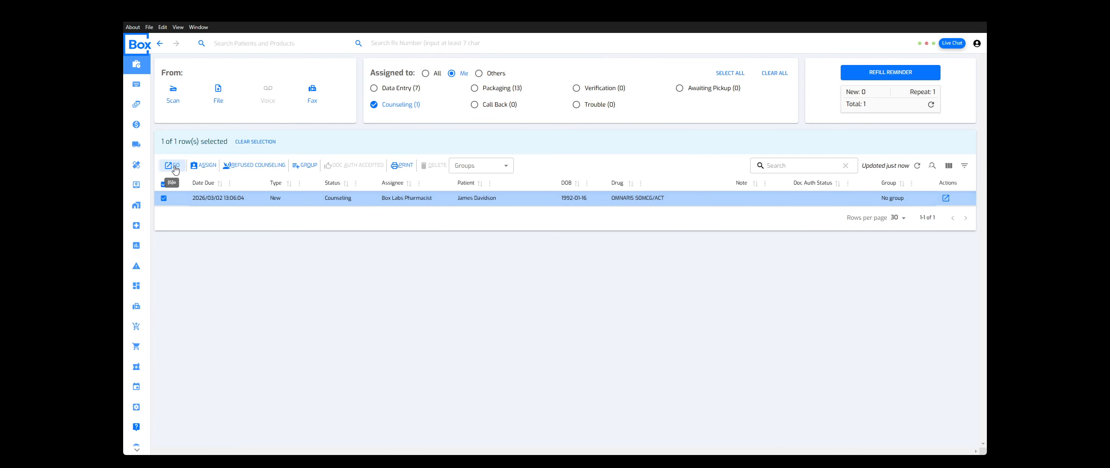
{"action": "left_click", "coordinate": [174, 167]}
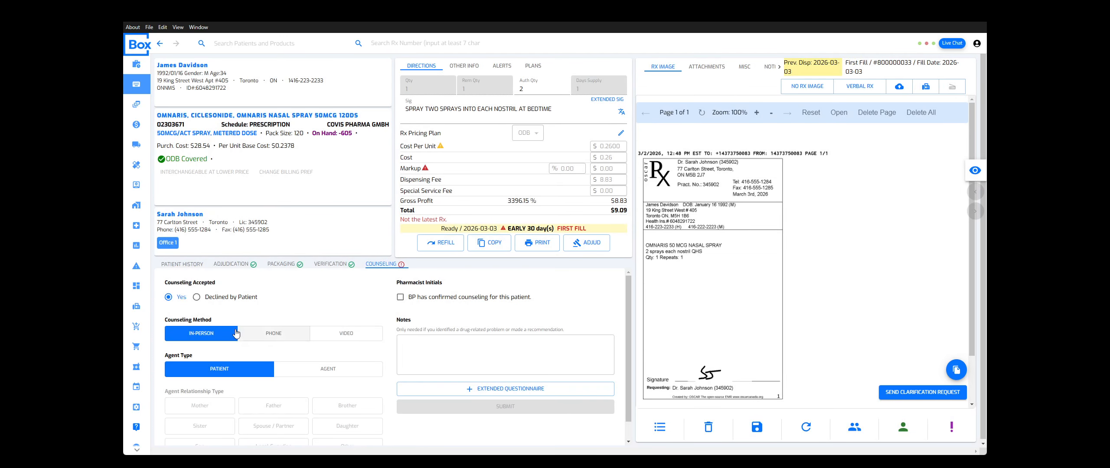
Examine the counseling form's method, agent and notes options, and view its extended questionnaire without saving it
{"action": "scroll", "coordinate": [231, 301], "scroll_direction": "down", "scroll_amount": 1}
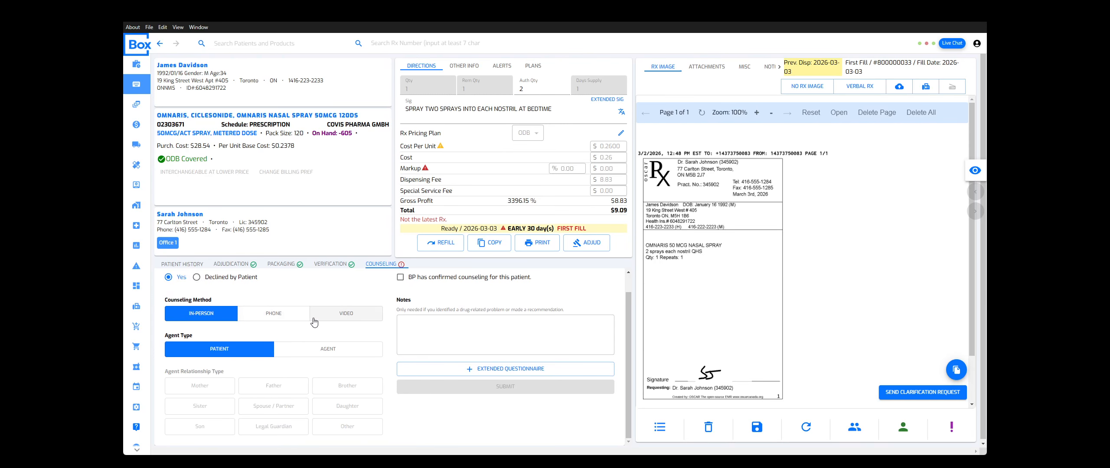
{"action": "scroll", "coordinate": [304, 319], "scroll_direction": "up", "scroll_amount": 1}
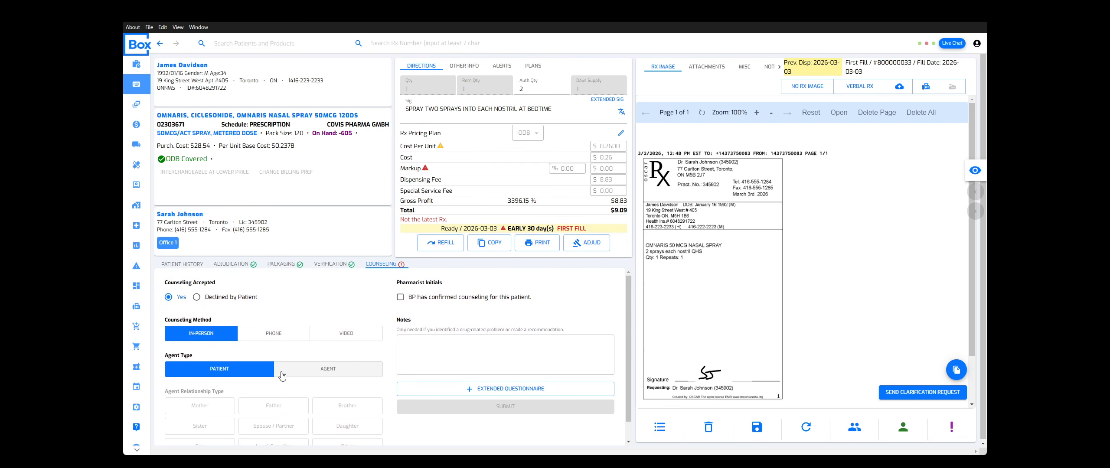
{"action": "scroll", "coordinate": [282, 371], "scroll_direction": "down", "scroll_amount": 1}
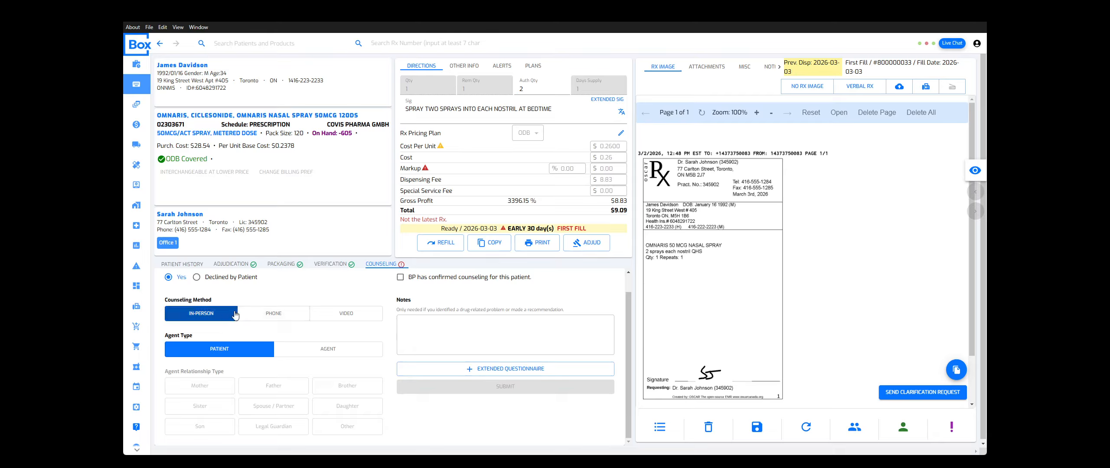
{"action": "left_click", "coordinate": [490, 321]}
{"action": "left_click", "coordinate": [513, 374]}
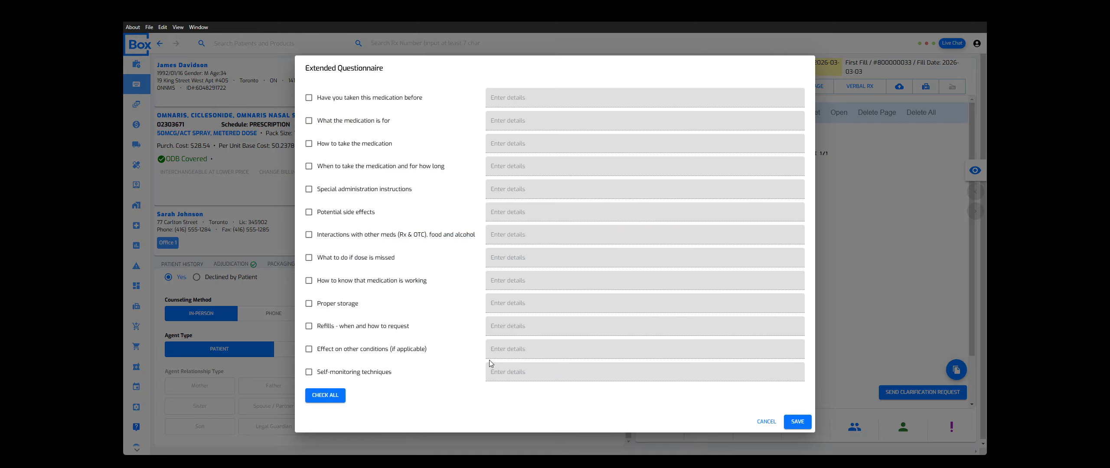
{"action": "left_click", "coordinate": [766, 422]}
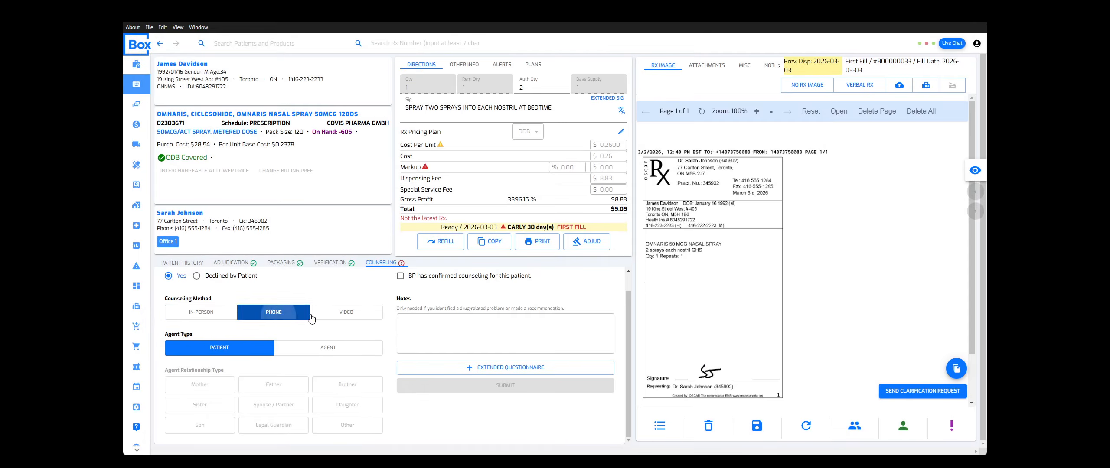
{"action": "scroll", "coordinate": [315, 319], "scroll_direction": "up", "scroll_amount": 1}
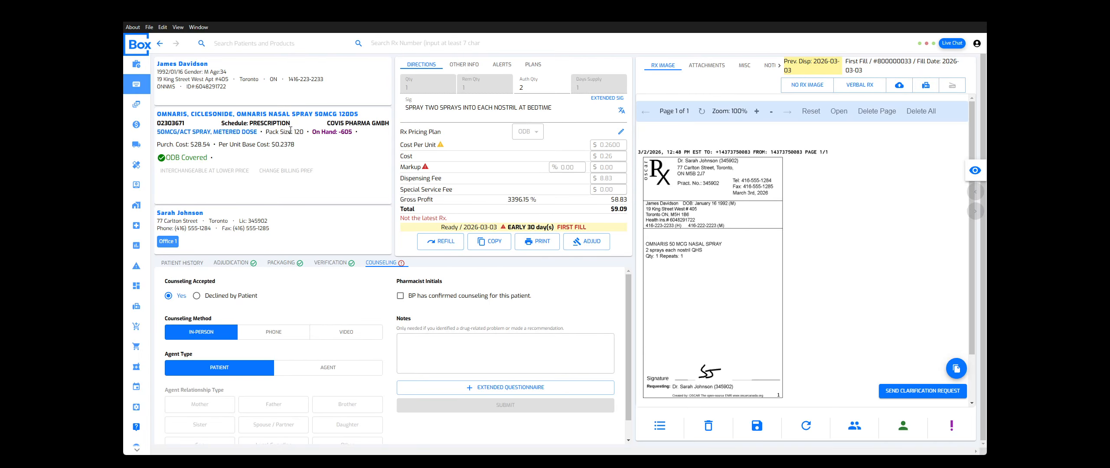
Review the OMNARIS prescription's claim adjudication and its print options, closing both without submitting or printing
{"action": "left_click", "coordinate": [593, 242]}
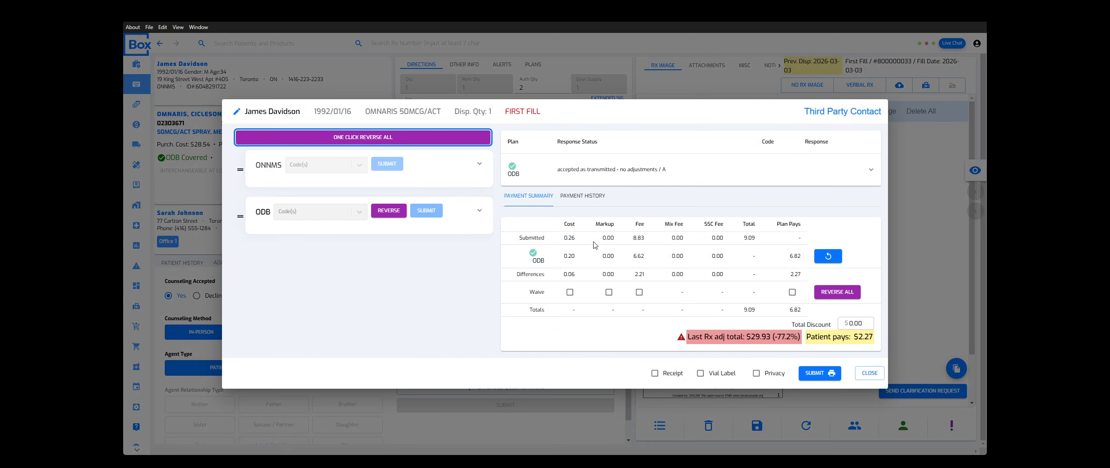
{"action": "left_click", "coordinate": [869, 374]}
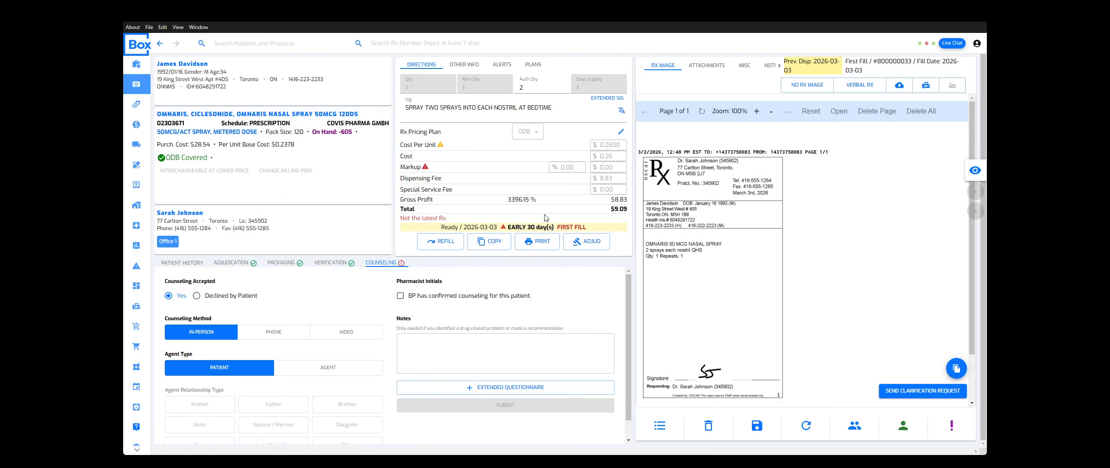
{"action": "left_click", "coordinate": [538, 243]}
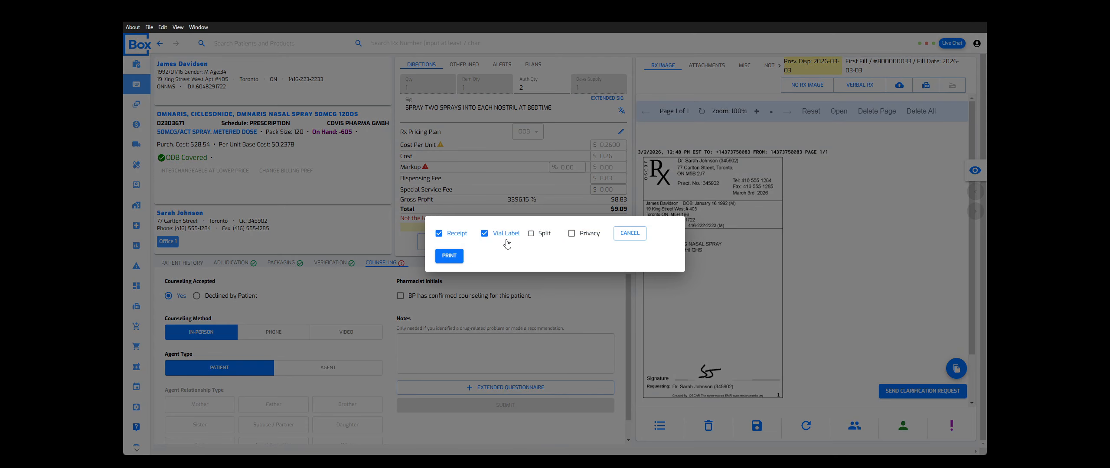
{"action": "left_click", "coordinate": [632, 305]}
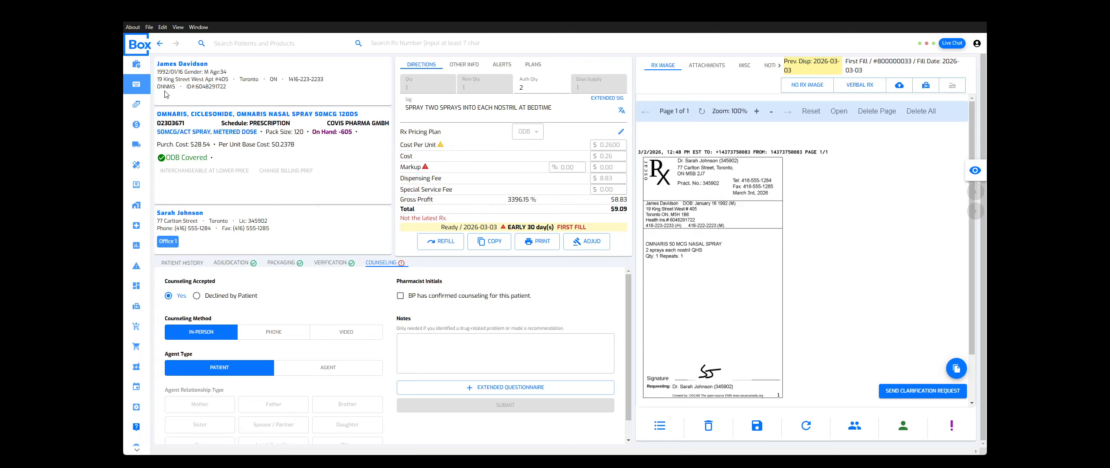
Open the profile of the first patient in the patient list and show the prescription history
{"action": "left_click", "coordinate": [138, 187]}
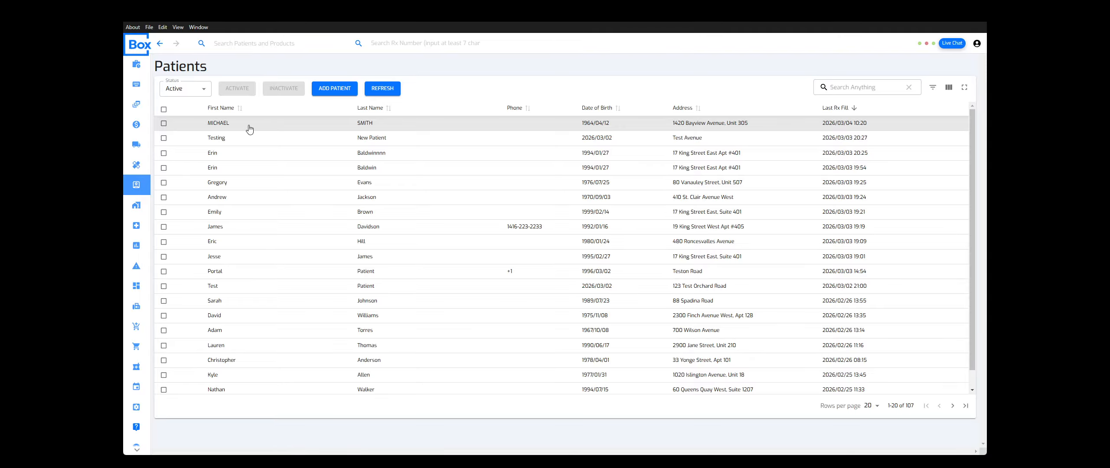
{"action": "left_click", "coordinate": [250, 126]}
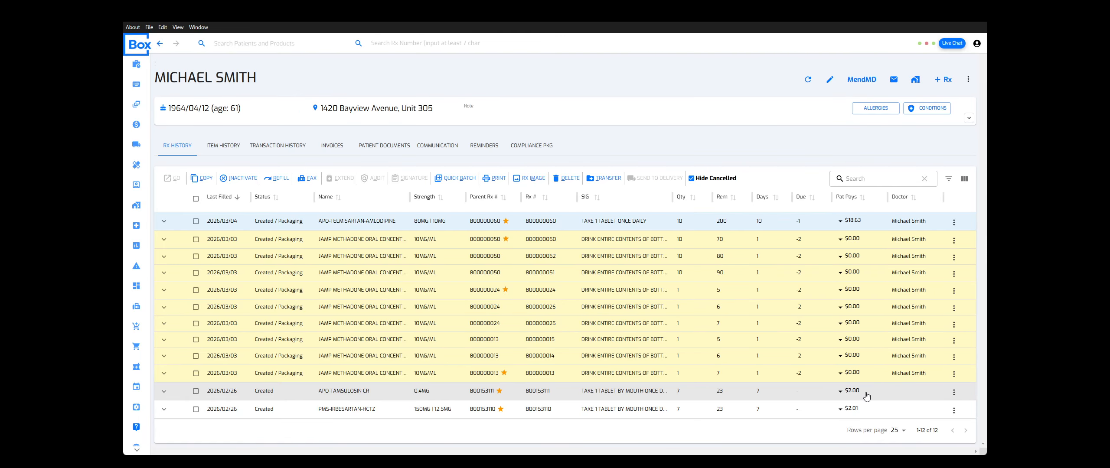
{"action": "left_click", "coordinate": [286, 146]}
{"action": "left_click", "coordinate": [181, 148]}
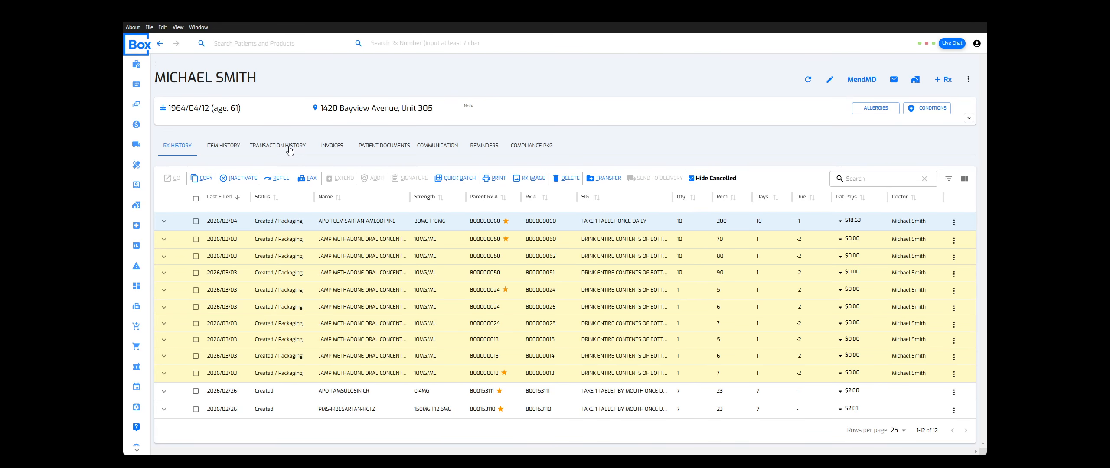
Review the patient's transaction history, invoices, documents, communication, compliance packaging and reminders
{"action": "left_click", "coordinate": [290, 150]}
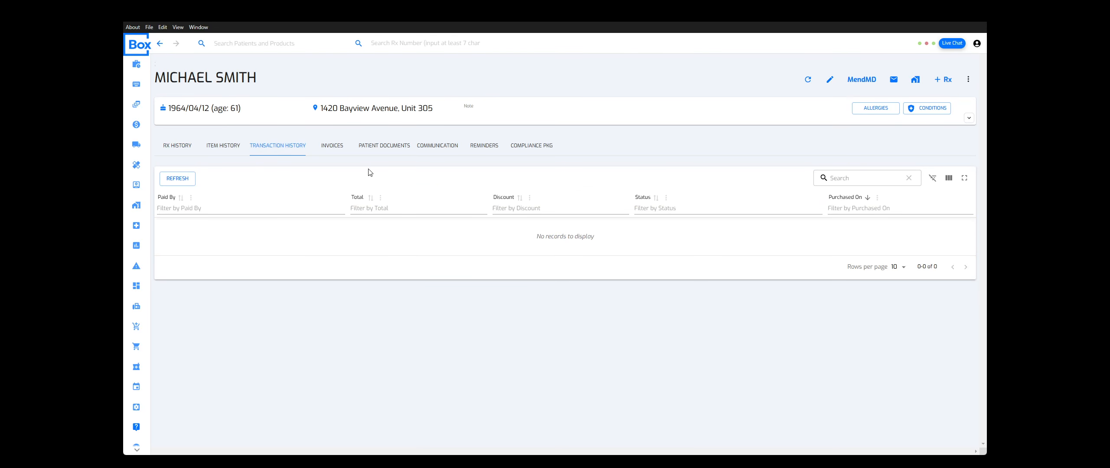
{"action": "left_click", "coordinate": [339, 150]}
{"action": "left_click", "coordinate": [377, 149]}
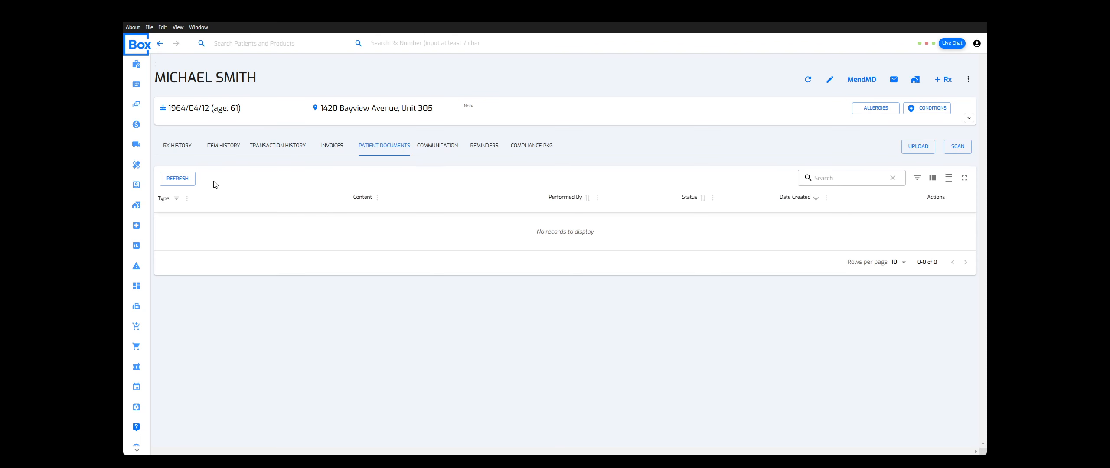
{"action": "left_click", "coordinate": [445, 151]}
{"action": "left_click", "coordinate": [482, 148]}
{"action": "left_click", "coordinate": [535, 147]}
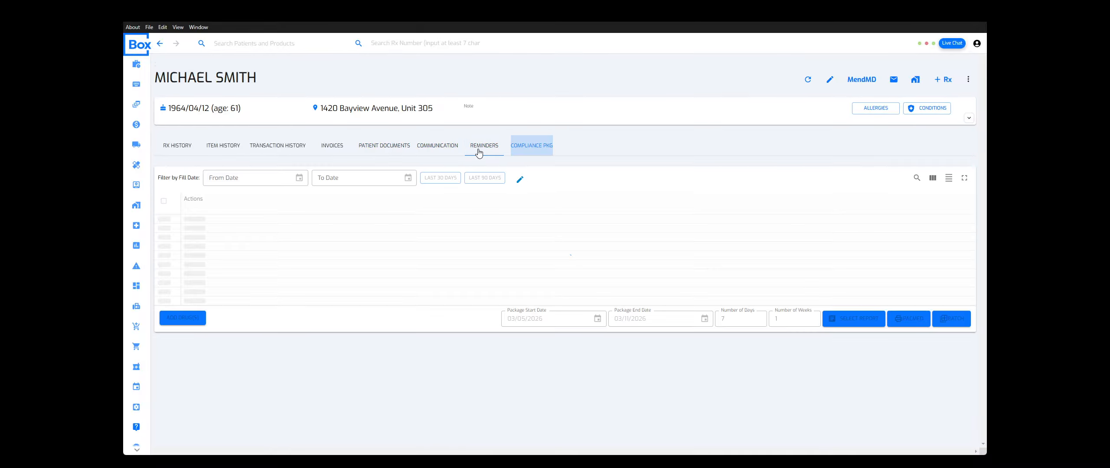
{"action": "left_click", "coordinate": [479, 149]}
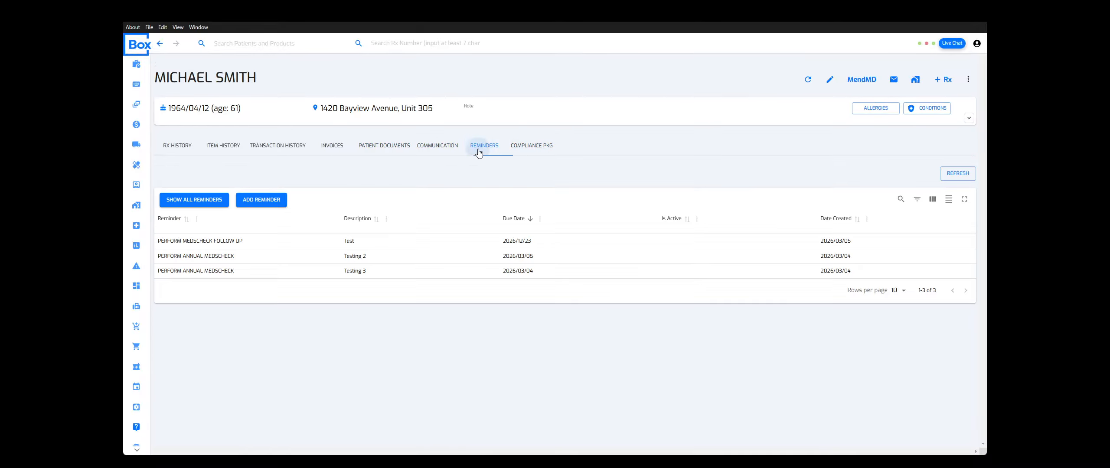
Open a fax request for the APO-TELMISARTAN-AMLODIPINE prescription, review its prescriber, notes and PDF options, and close it without sending
{"action": "left_click", "coordinate": [188, 147]}
{"action": "left_click", "coordinate": [196, 222]}
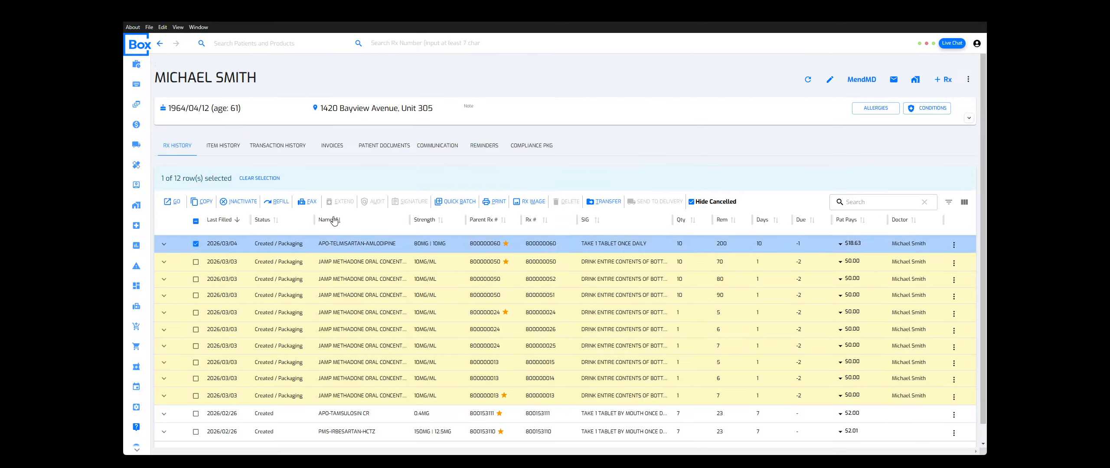
{"action": "left_click", "coordinate": [307, 201]}
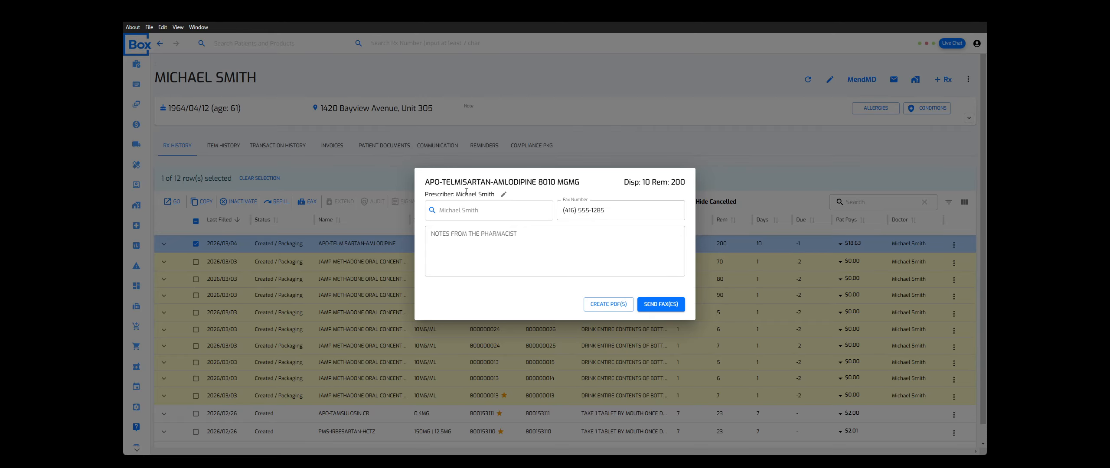
{"action": "left_click_drag", "start_coordinate": [445, 178], "coordinate": [565, 181]}
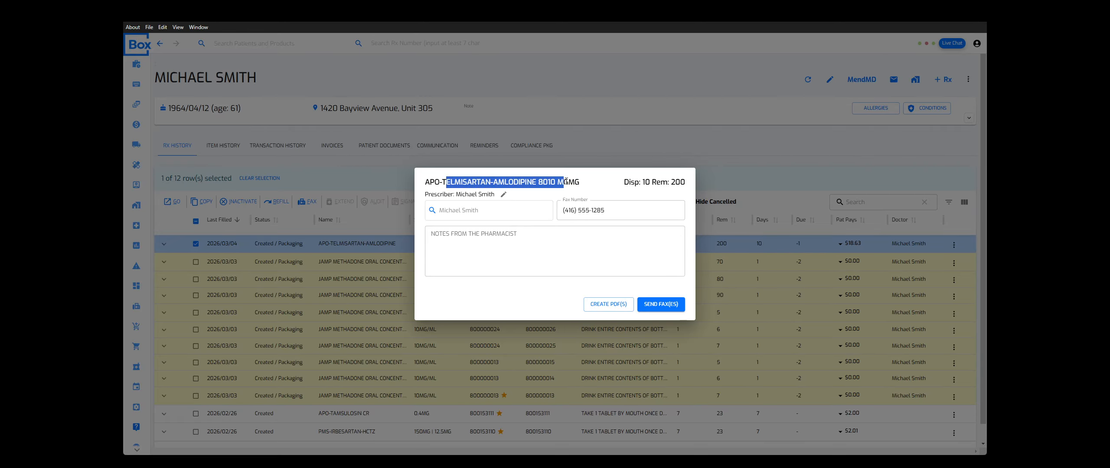
{"action": "left_click", "coordinate": [442, 191]}
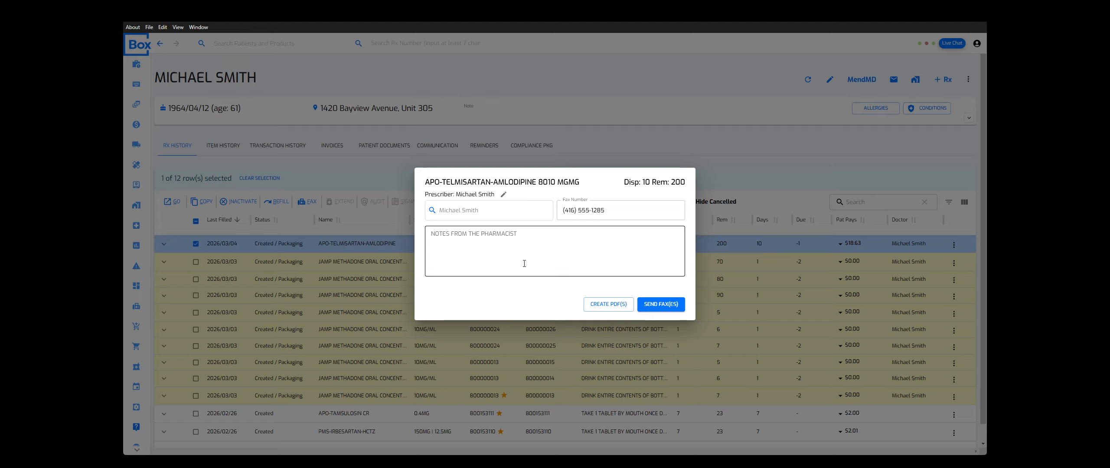
{"action": "left_click", "coordinate": [620, 307]}
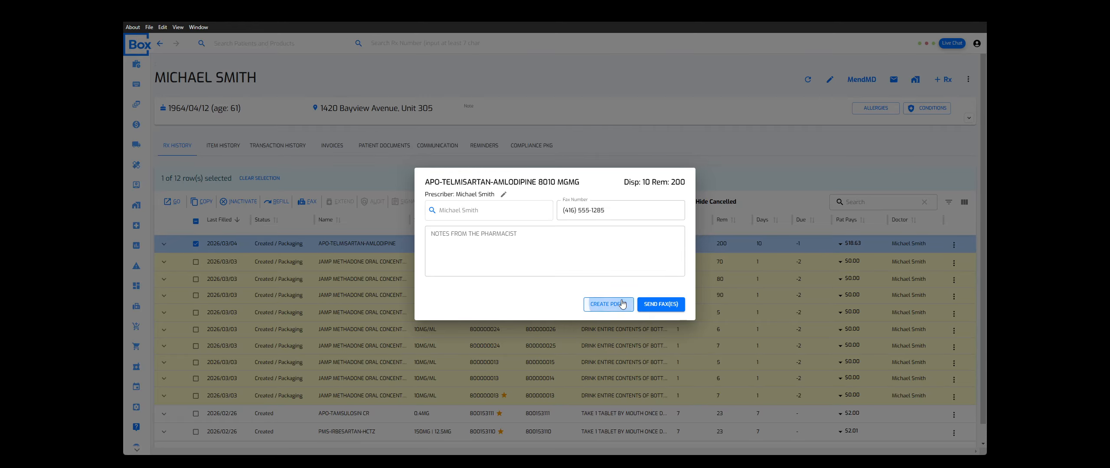
{"action": "left_click", "coordinate": [754, 169]}
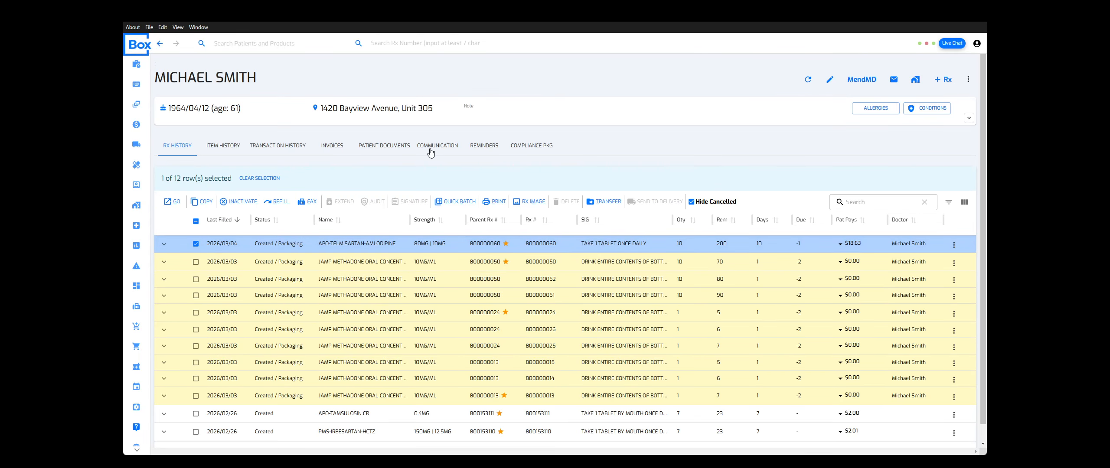
Show the compliance packaging report options and add APO-TELMISARTAN-AMLODIPINE, JAMP METHADONE ORAL CONCENTRATE and Annual Review to the patient's compliance package
{"action": "left_click", "coordinate": [538, 148]}
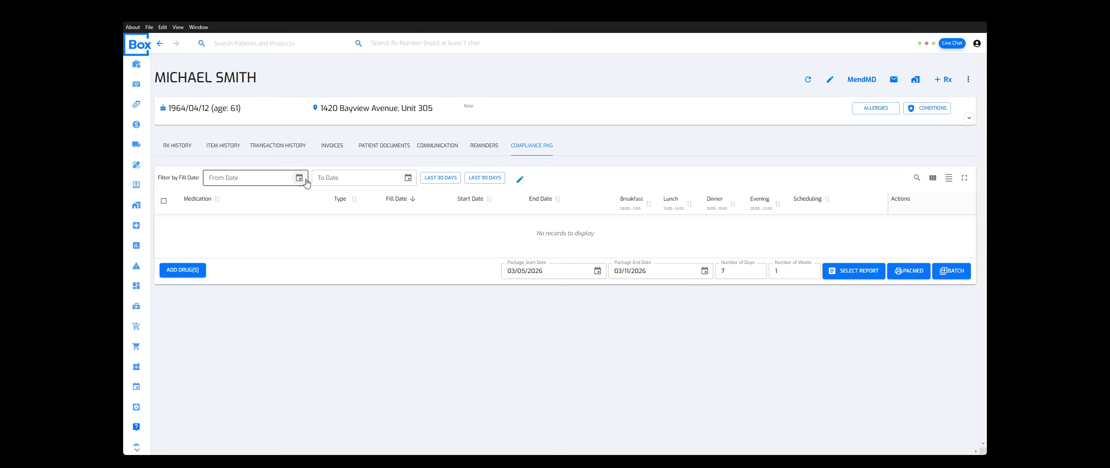
{"action": "left_click", "coordinate": [868, 273]}
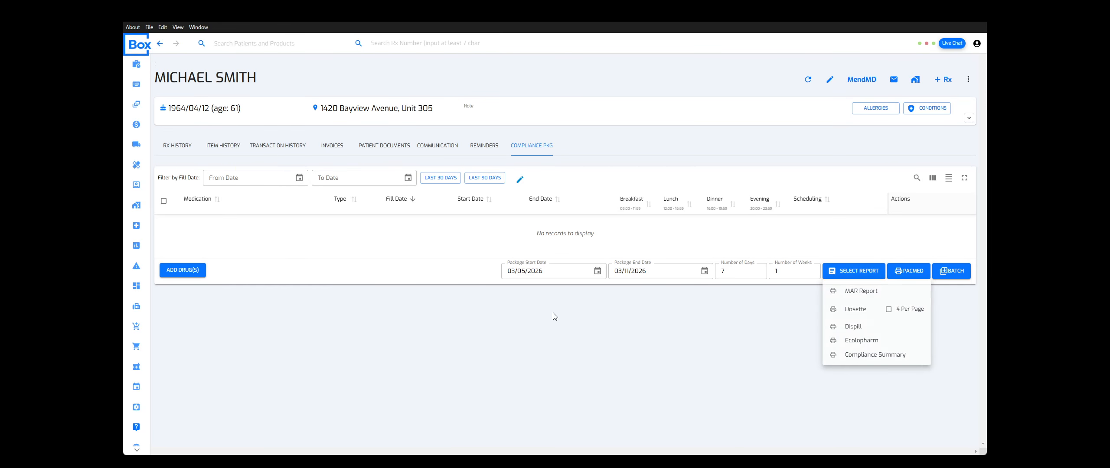
{"action": "left_click", "coordinate": [183, 270]}
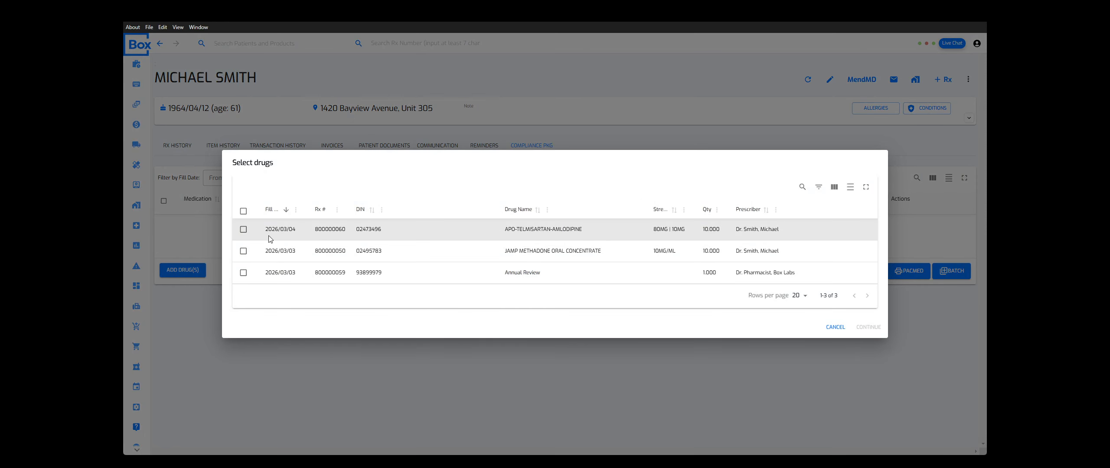
{"action": "left_click", "coordinate": [243, 229]}
{"action": "left_click", "coordinate": [243, 251]}
{"action": "left_click", "coordinate": [244, 273]}
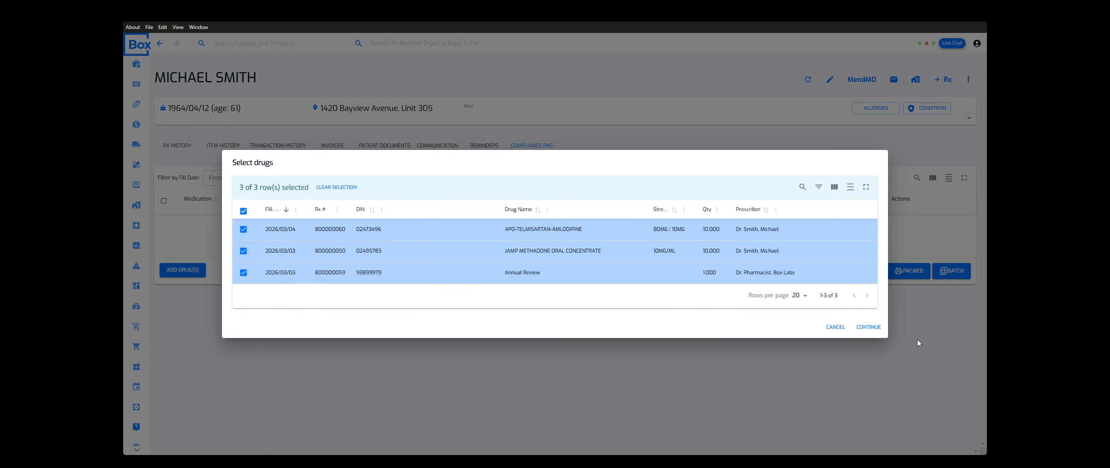
{"action": "left_click", "coordinate": [870, 328]}
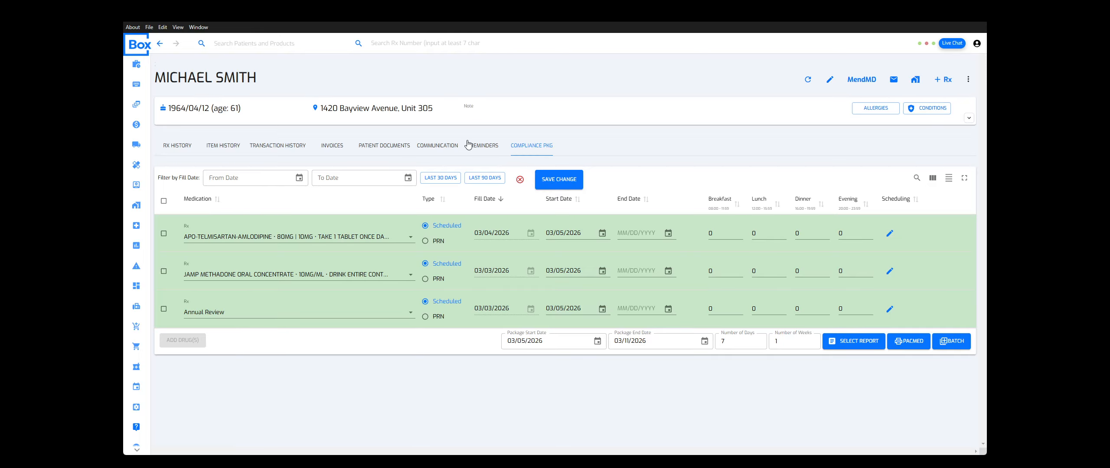
Look through the patient's reminders, communication, documents, invoices and transaction history again
{"action": "left_click", "coordinate": [484, 145]}
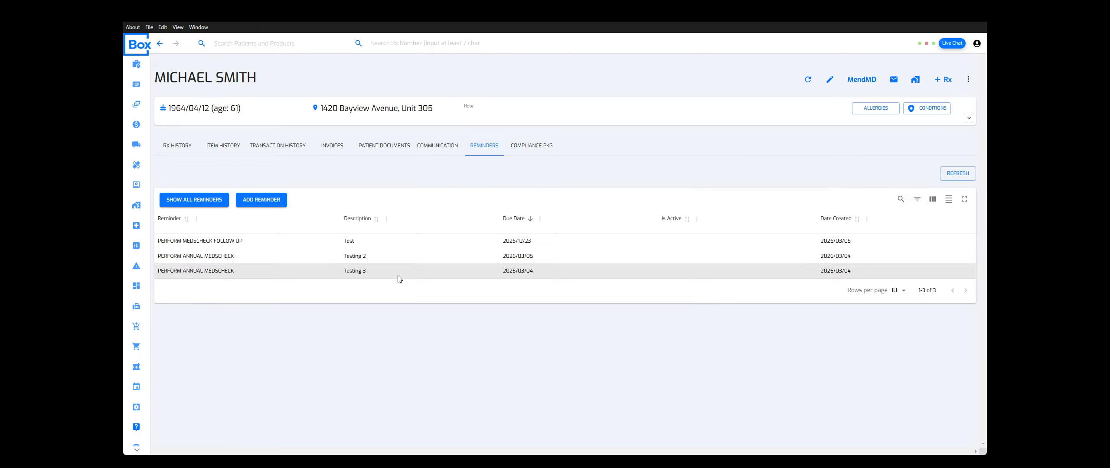
{"action": "left_click", "coordinate": [434, 146]}
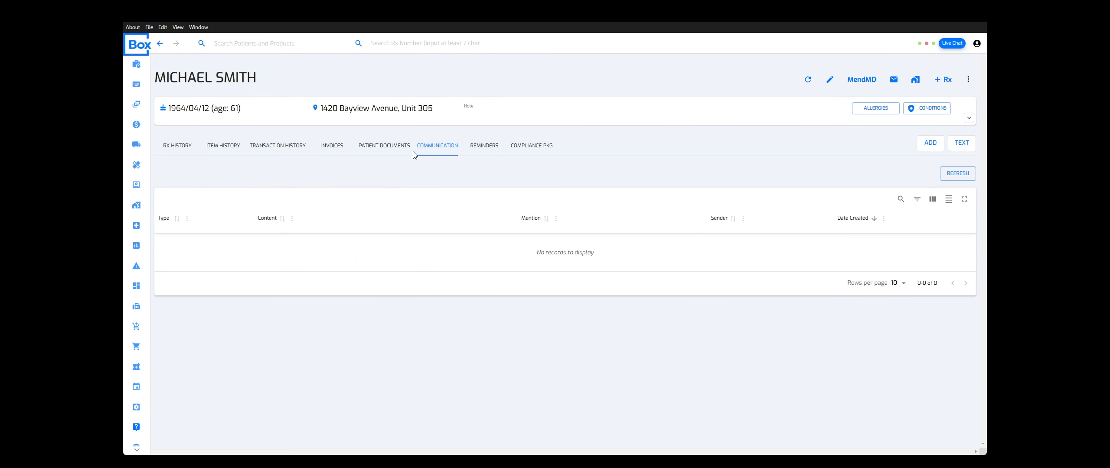
{"action": "left_click", "coordinate": [391, 151]}
{"action": "left_click", "coordinate": [326, 147]}
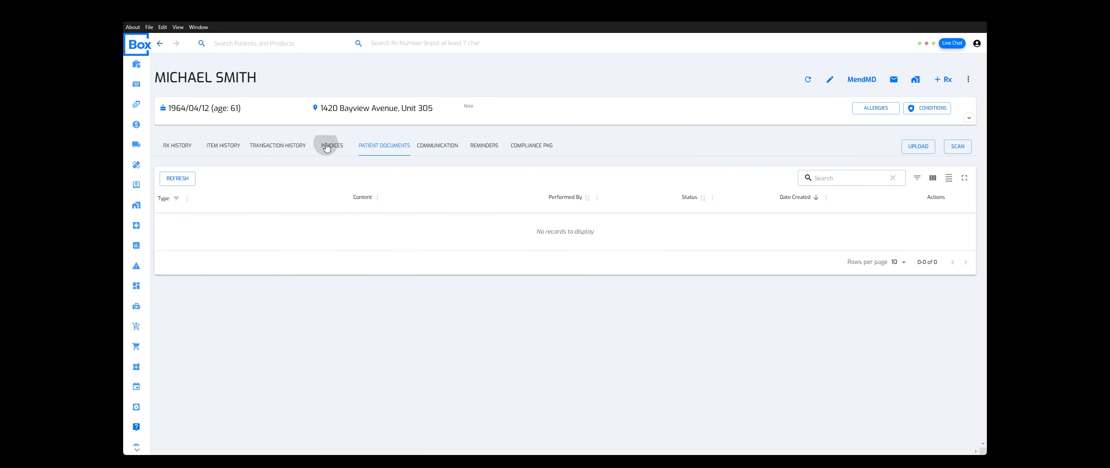
{"action": "left_click", "coordinate": [284, 149]}
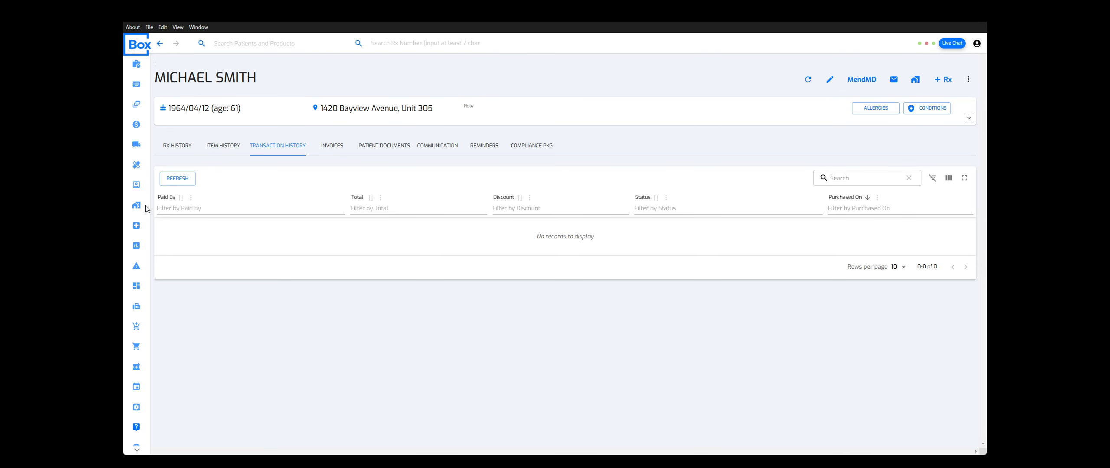
{"action": "left_click_drag", "start_coordinate": [189, 77], "coordinate": [283, 85]}
{"action": "left_click", "coordinate": [283, 85]}
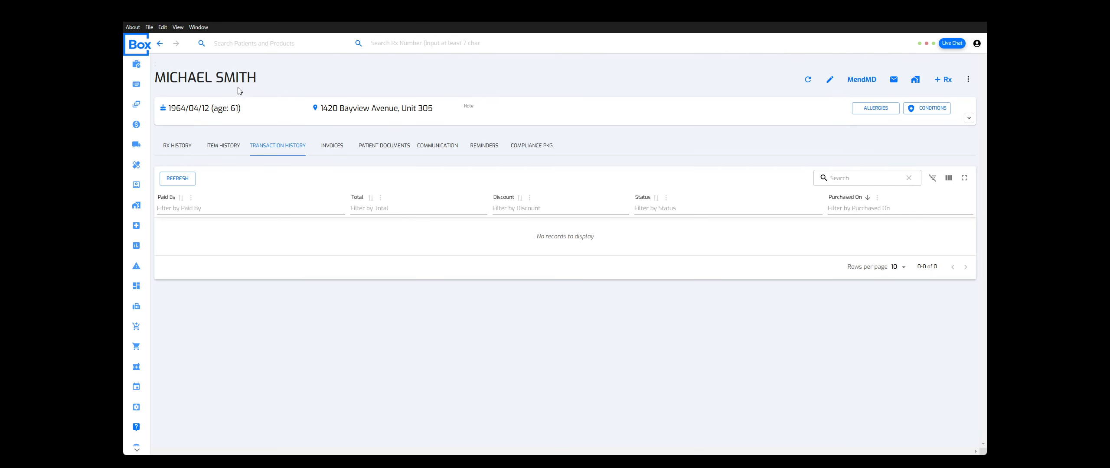
Open Box Labs Nursing Home from the nursing homes list and review its passtimes, communication and patient list
{"action": "left_click", "coordinate": [136, 106]}
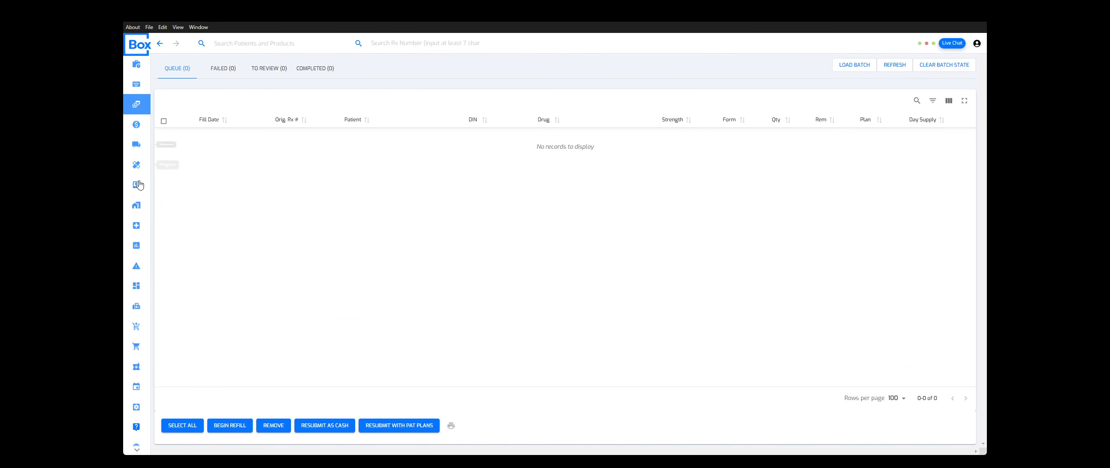
{"action": "left_click", "coordinate": [138, 207]}
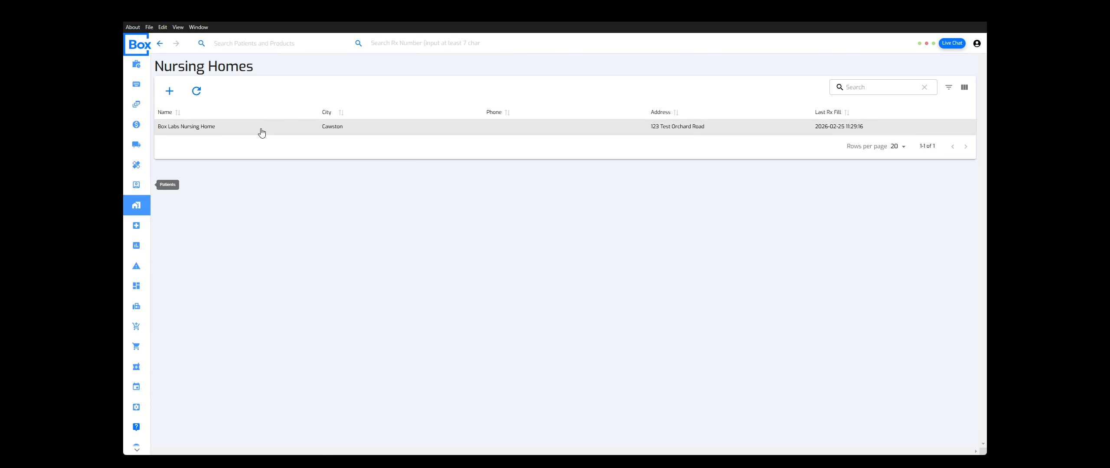
{"action": "left_click", "coordinate": [229, 131]}
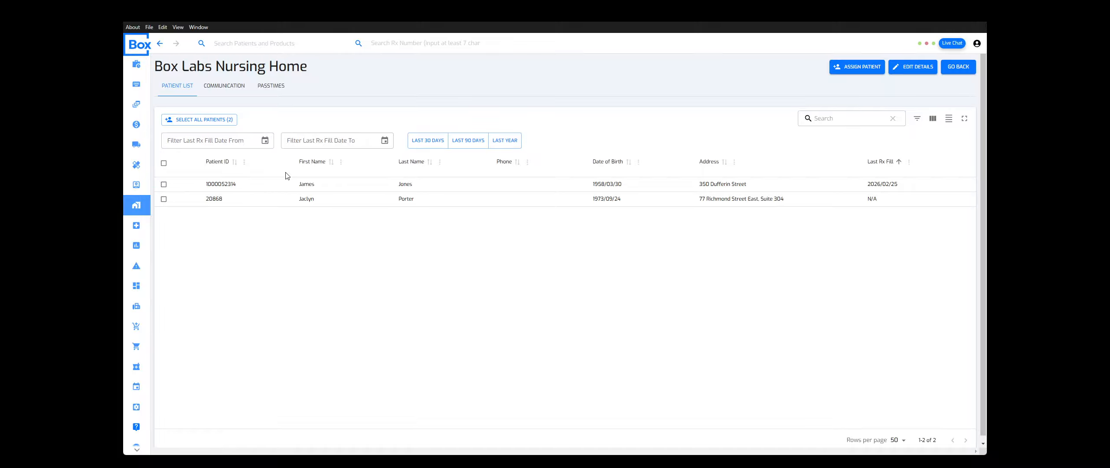
{"action": "left_click", "coordinate": [271, 87]}
{"action": "left_click", "coordinate": [223, 87]}
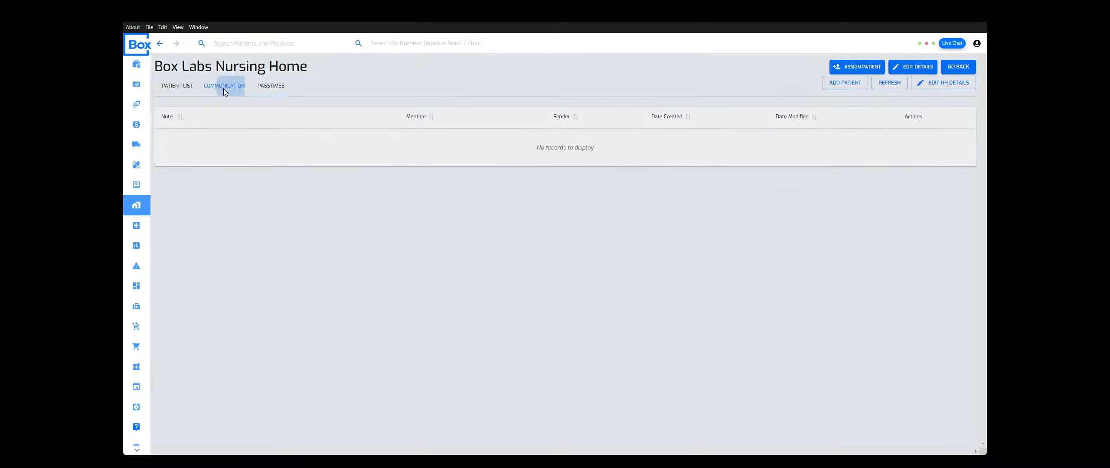
{"action": "left_click", "coordinate": [175, 85]}
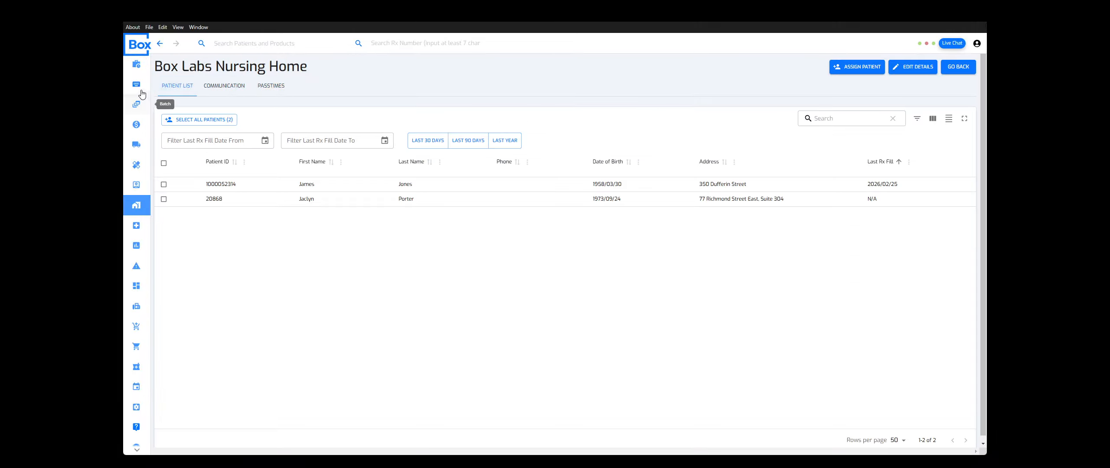
Select all prescriptions in the workbench's refill reminder, send them to batch, and close the reminder
{"action": "left_click", "coordinate": [136, 64]}
{"action": "left_click", "coordinate": [901, 74]}
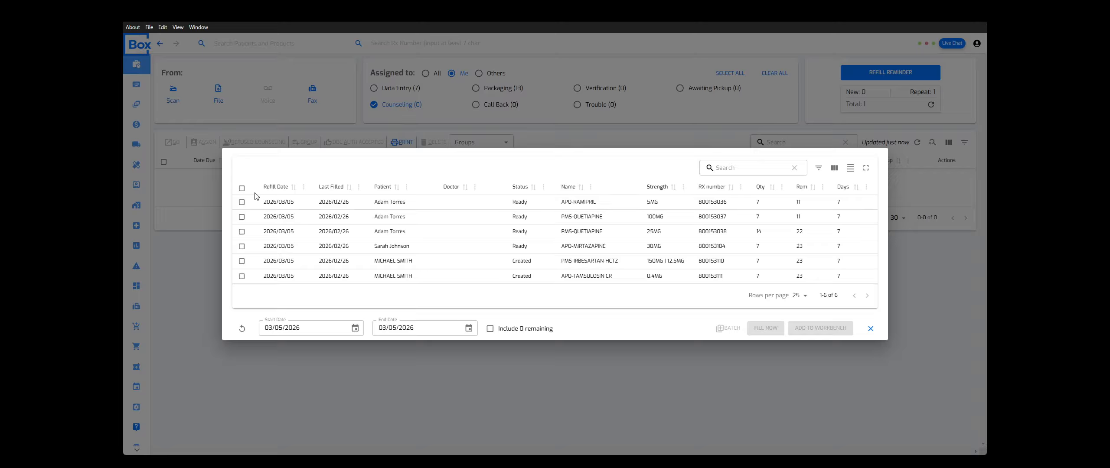
{"action": "left_click", "coordinate": [242, 188]}
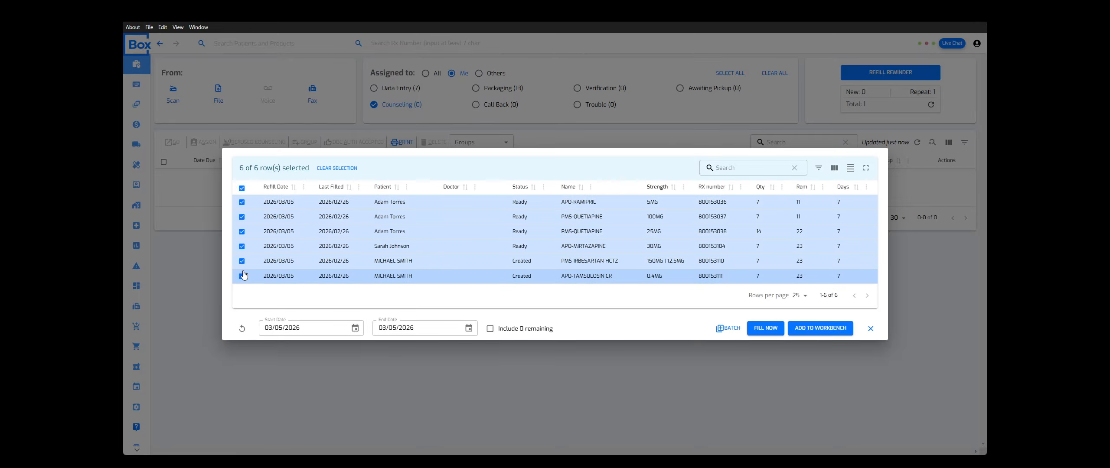
{"action": "left_click", "coordinate": [728, 328]}
{"action": "left_click", "coordinate": [870, 329]}
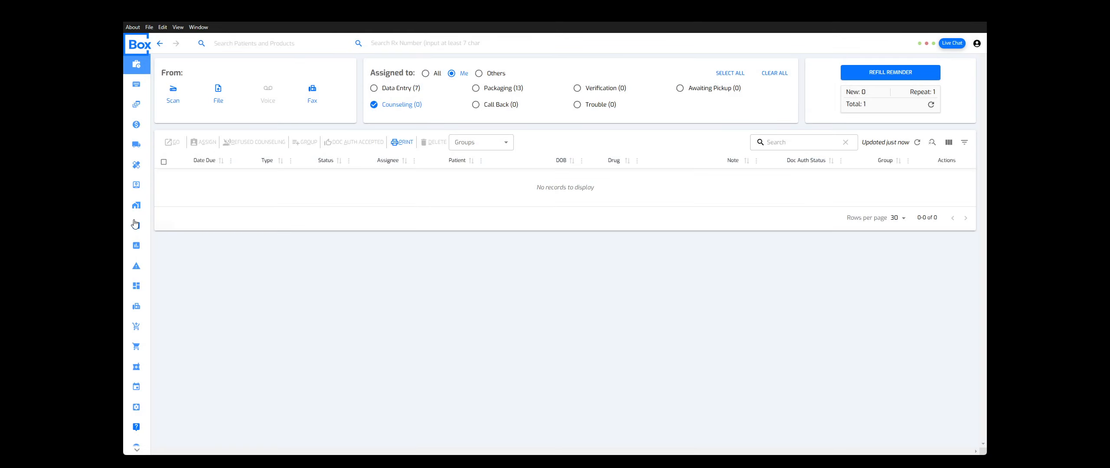
Select every prescription in the batch queue and begin the refill
{"action": "left_click", "coordinate": [137, 103]}
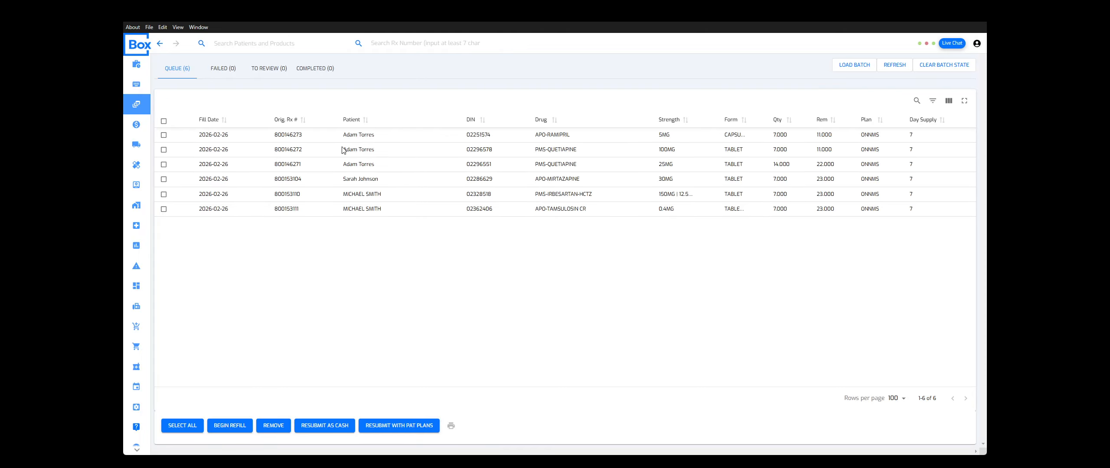
{"action": "left_click", "coordinate": [164, 122]}
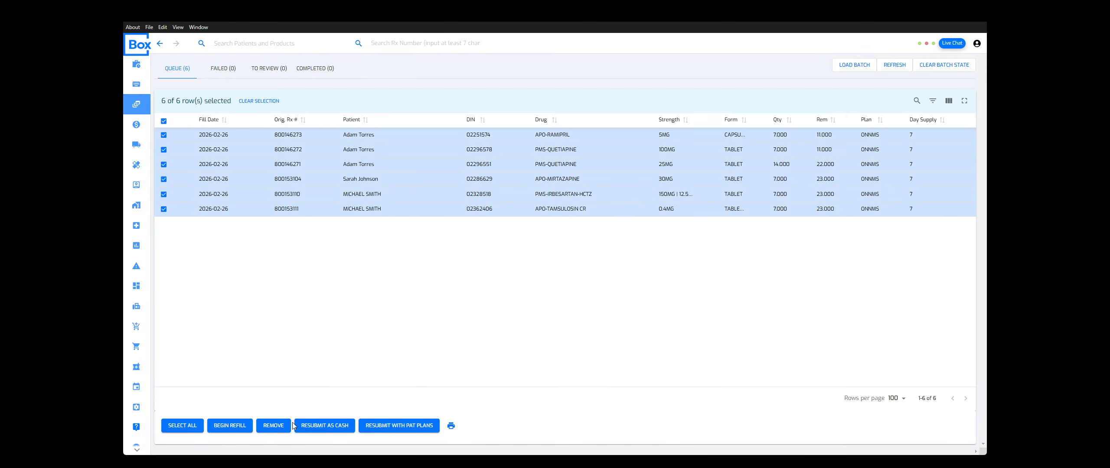
{"action": "left_click", "coordinate": [235, 426]}
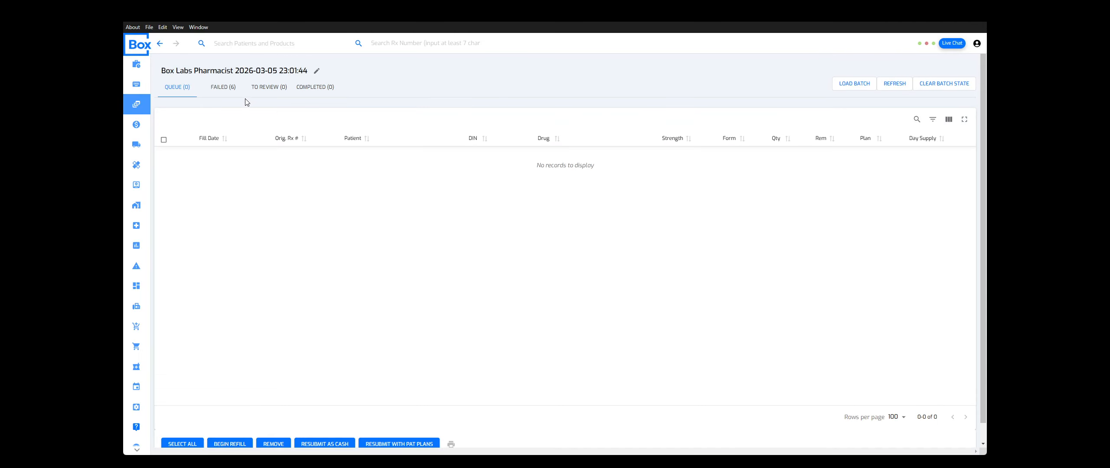
Review the batch's failed, queued, to-review and completed prescriptions
{"action": "left_click", "coordinate": [225, 89]}
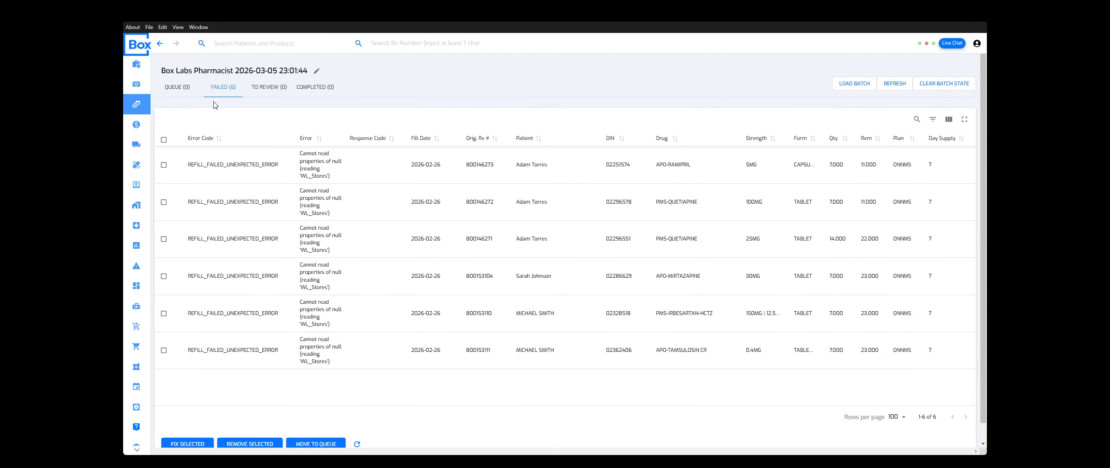
{"action": "left_click", "coordinate": [187, 92]}
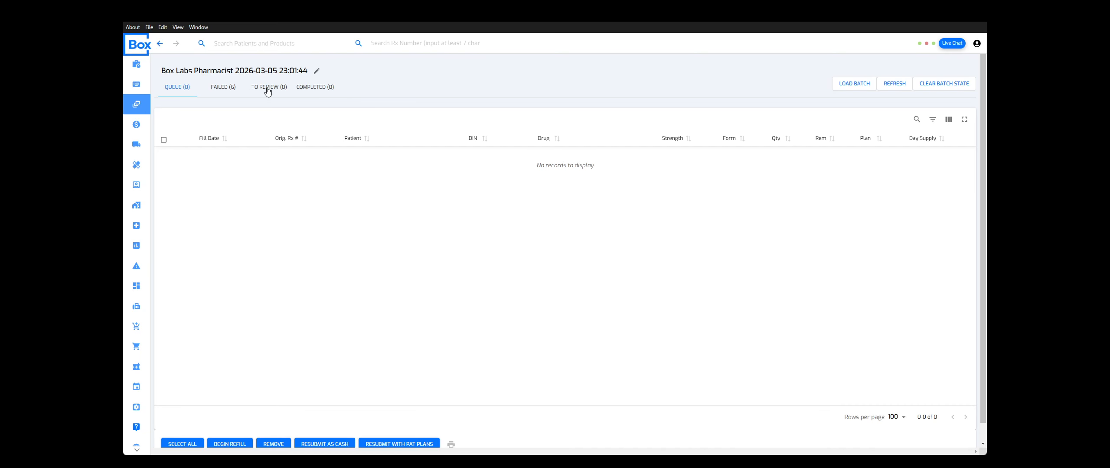
{"action": "left_click", "coordinate": [268, 91]}
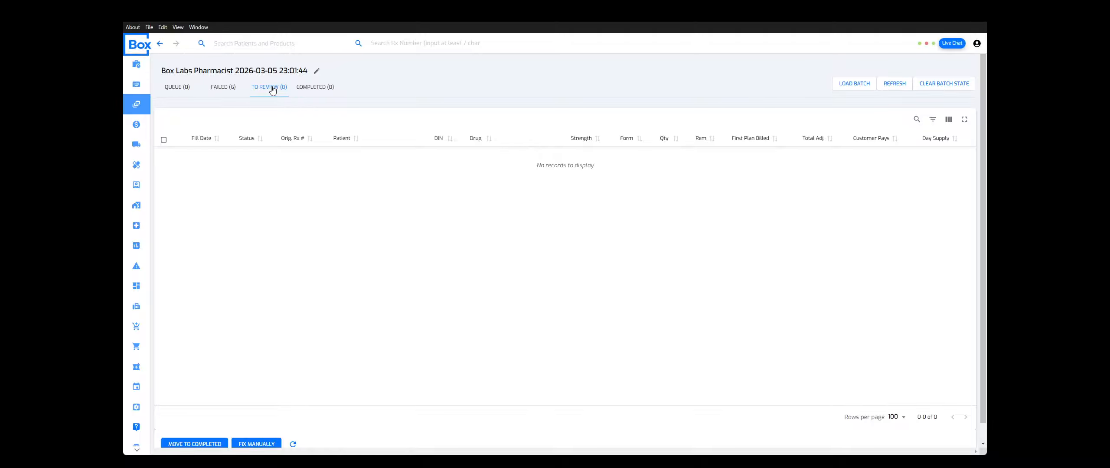
{"action": "left_click", "coordinate": [315, 91]}
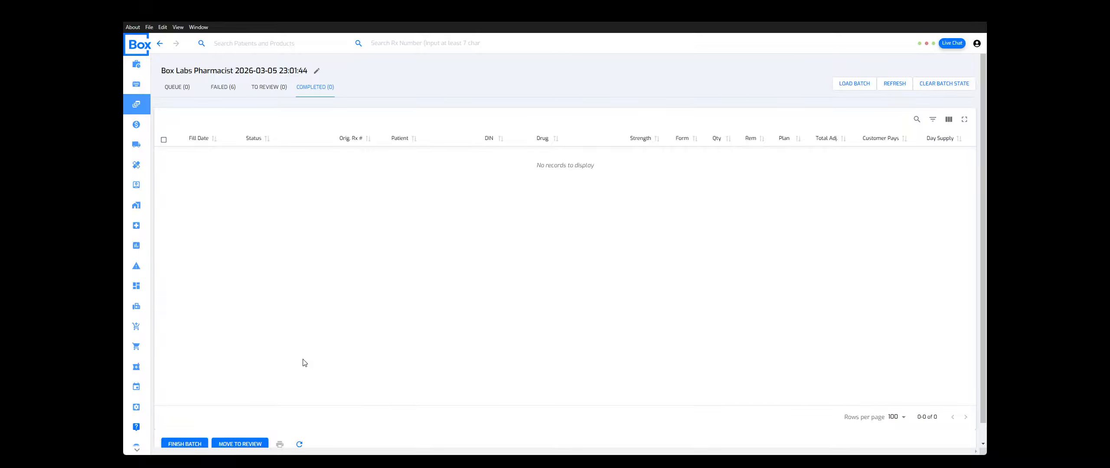
{"action": "scroll", "coordinate": [289, 269], "scroll_direction": "down", "scroll_amount": 1}
{"action": "scroll", "coordinate": [300, 295], "scroll_direction": "up", "scroll_amount": 1}
{"action": "scroll", "coordinate": [148, 257], "scroll_direction": "down", "scroll_amount": 2}
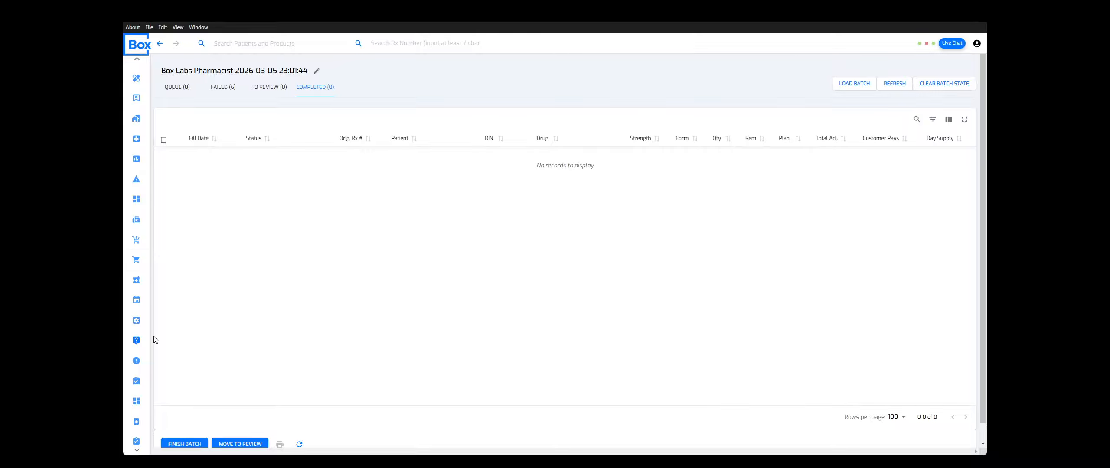
{"action": "scroll", "coordinate": [137, 319], "scroll_direction": "up", "scroll_amount": 2}
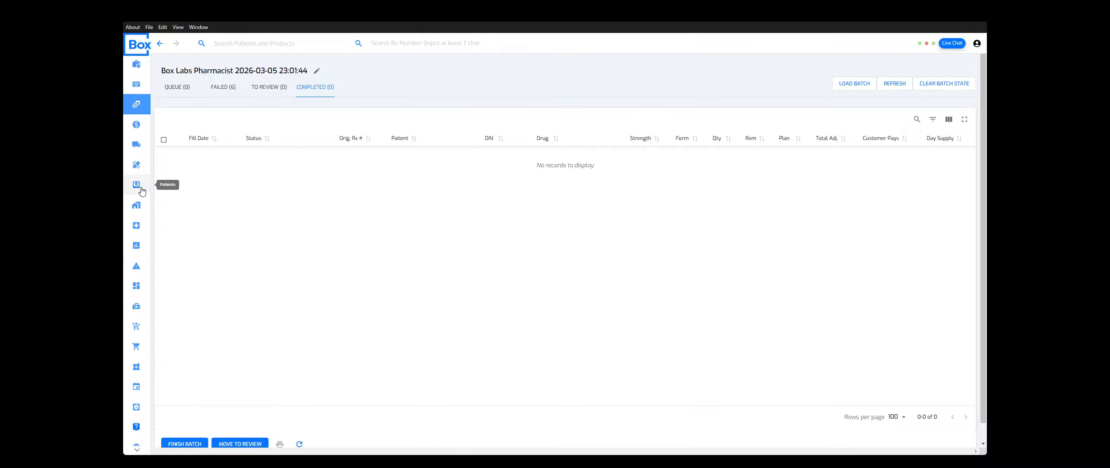
Open the point of sale and look through its customer picker and additional transaction options
{"action": "left_click", "coordinate": [139, 130]}
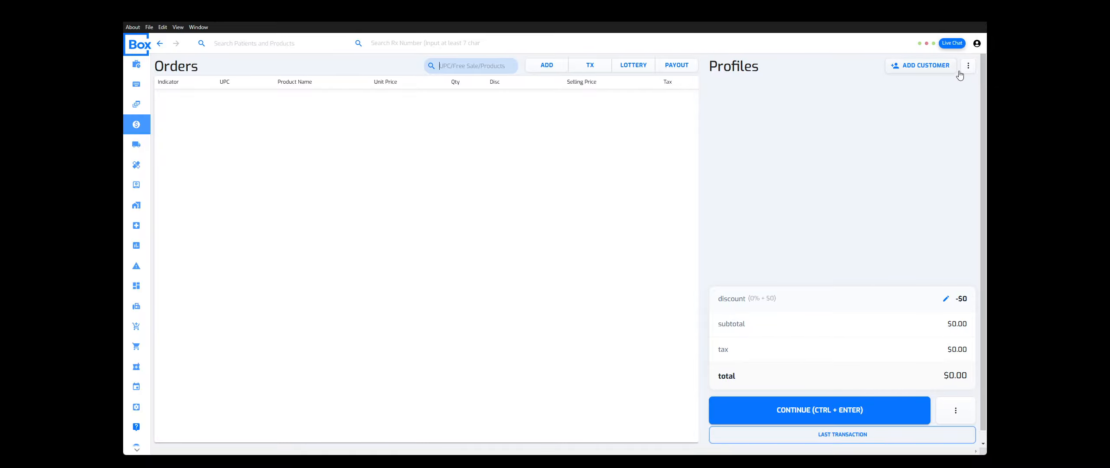
{"action": "left_click", "coordinate": [916, 68]}
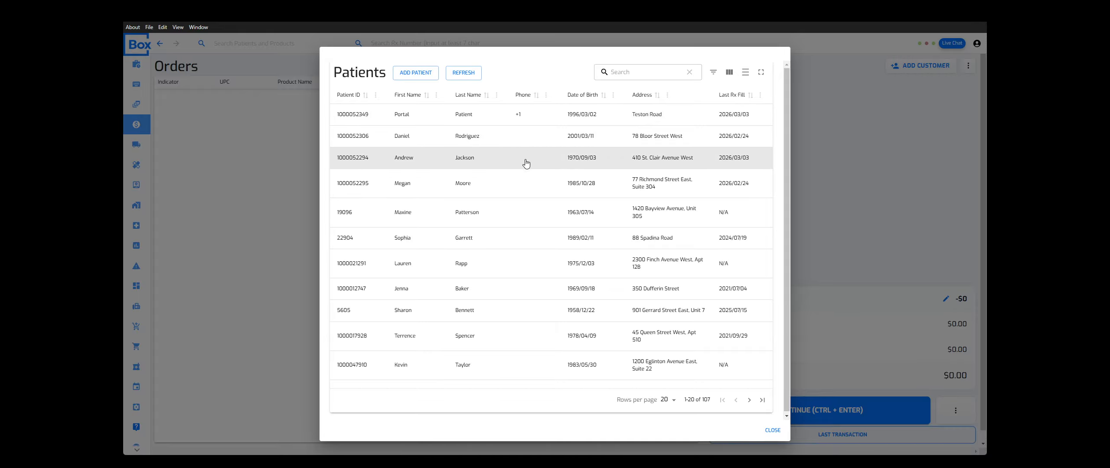
{"action": "left_click", "coordinate": [843, 172]}
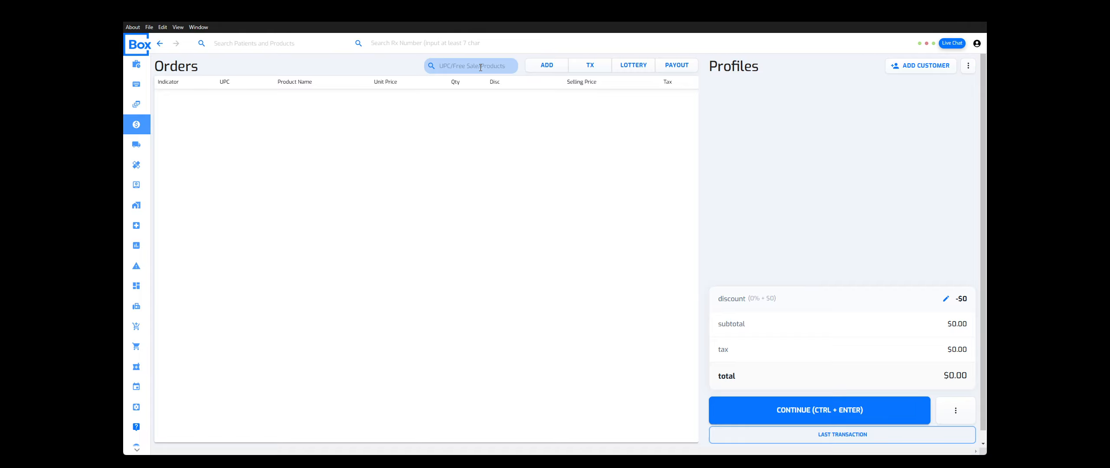
{"action": "left_click", "coordinate": [956, 411]}
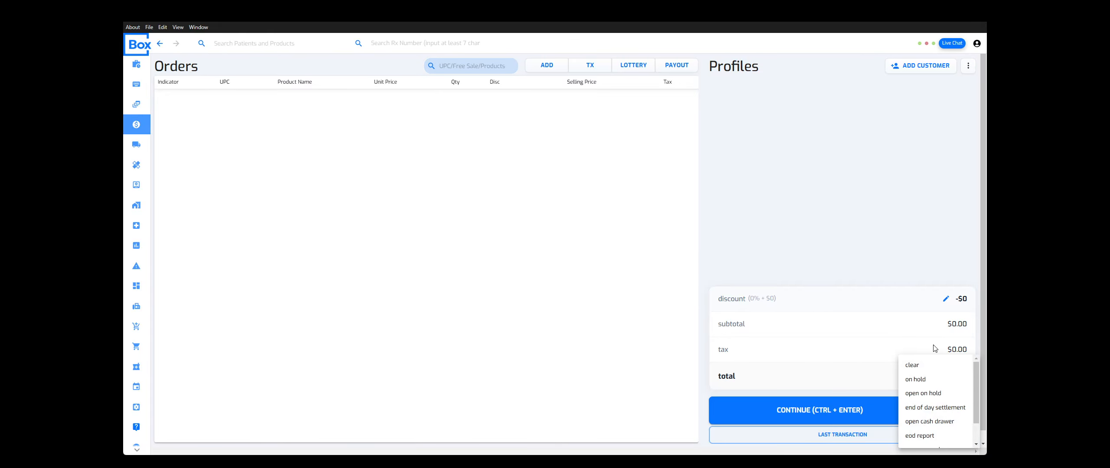
{"action": "left_click", "coordinate": [919, 241]}
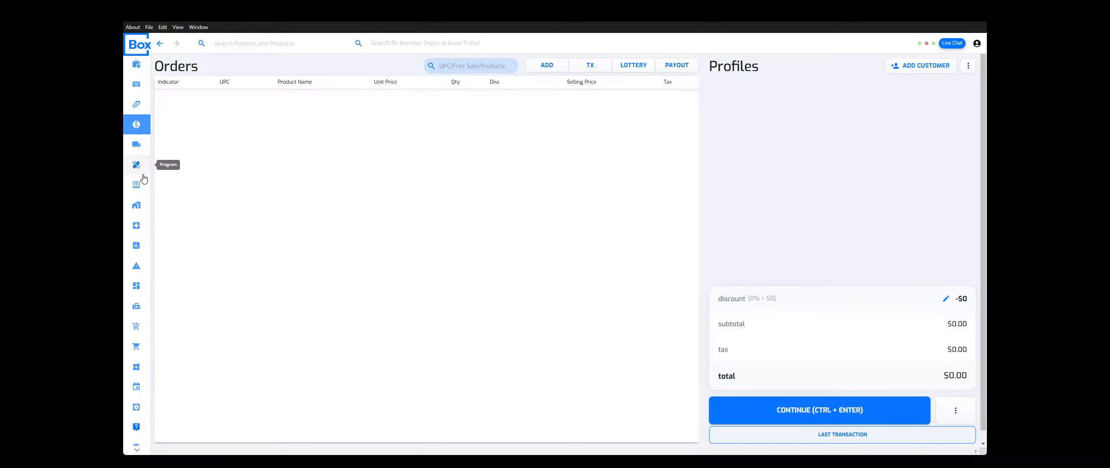
Look over the available reports and the incident reporting page
{"action": "left_click", "coordinate": [137, 249]}
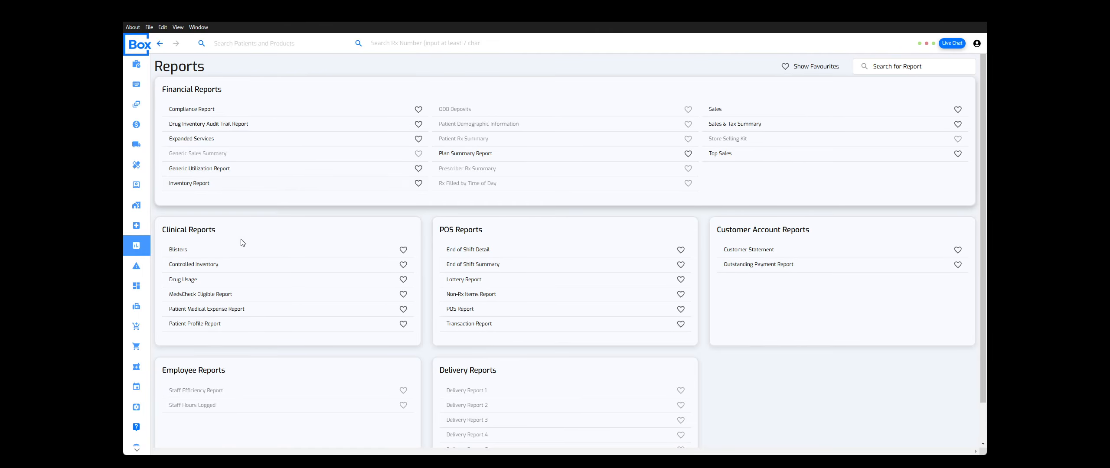
{"action": "left_click", "coordinate": [136, 271]}
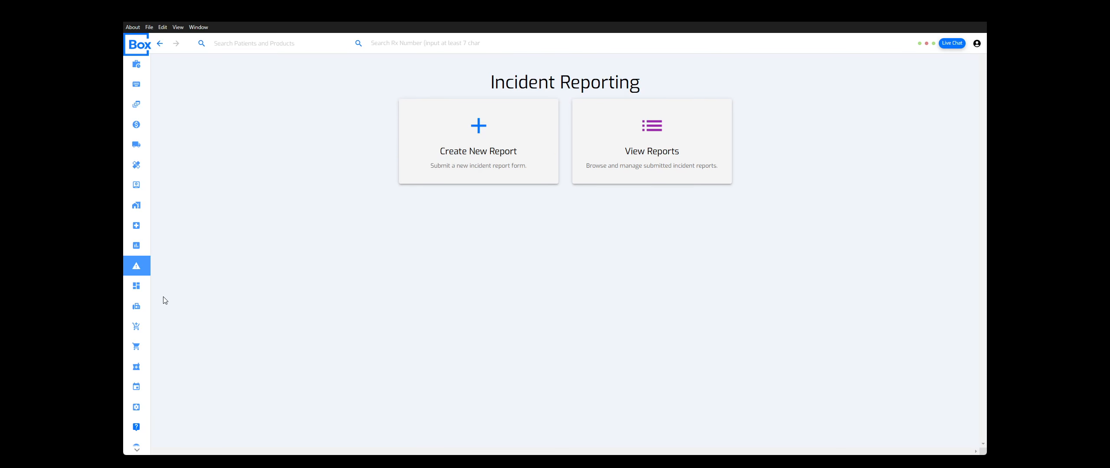
Open the clinical intervention dashboard, check the patient birthdays, and close them
{"action": "left_click", "coordinate": [134, 294]}
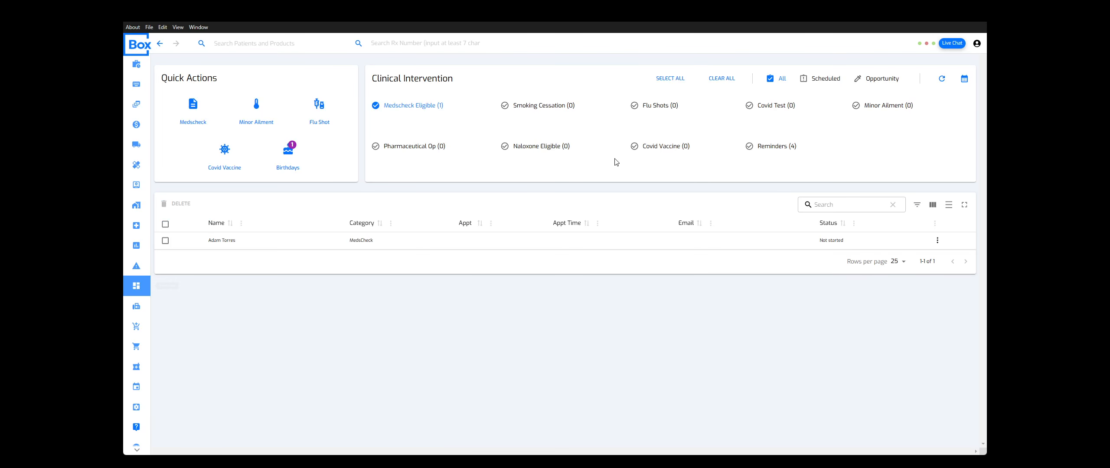
{"action": "left_click", "coordinate": [292, 163]}
{"action": "left_click", "coordinate": [572, 319]}
Show archived faxes in the inbound fax list and open the first Rx fax to view its prescription
{"action": "left_click", "coordinate": [137, 306]}
{"action": "left_click", "coordinate": [410, 94]}
{"action": "left_click", "coordinate": [410, 94]}
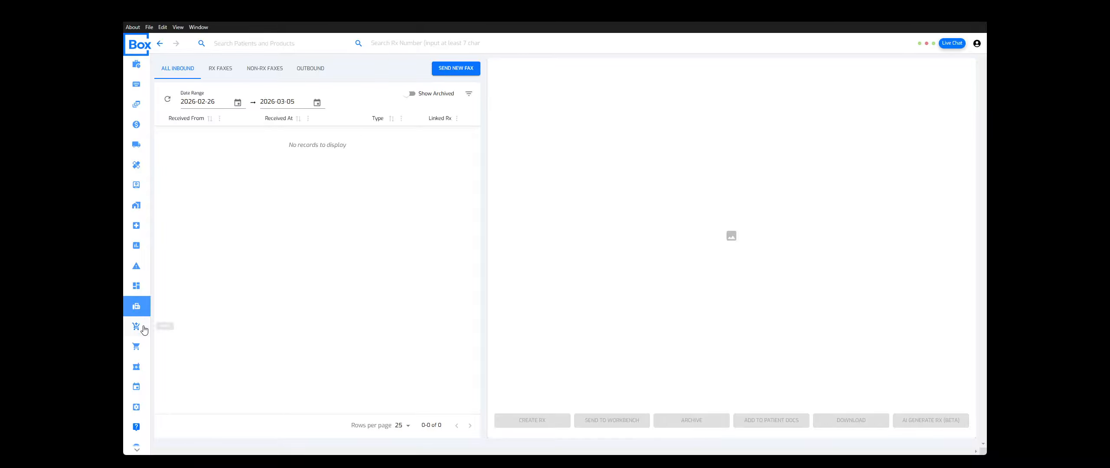
{"action": "left_click", "coordinate": [411, 94]}
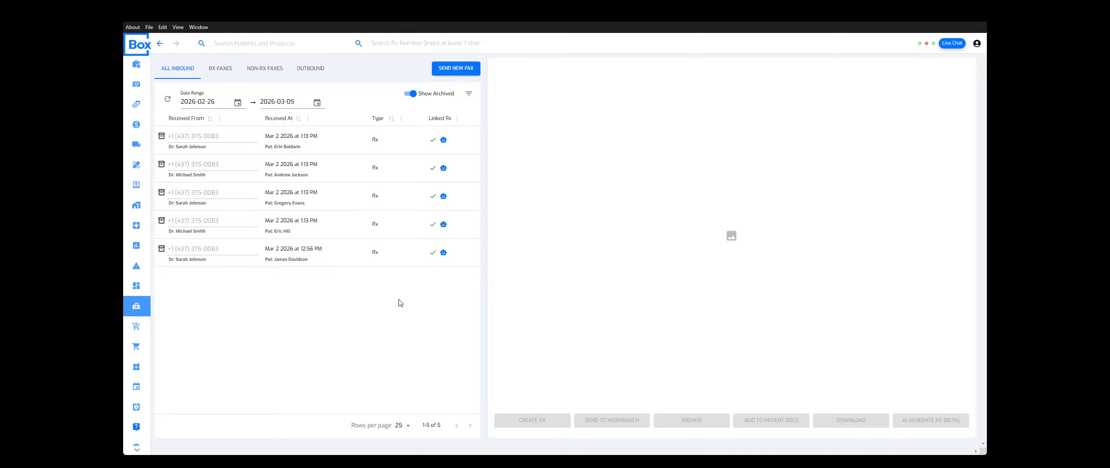
{"action": "left_click", "coordinate": [410, 138]}
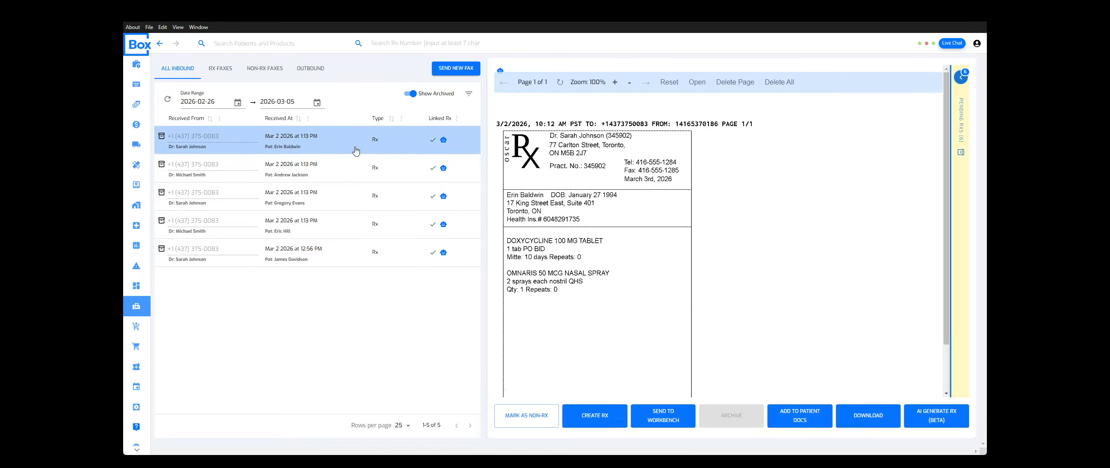
Open order management and examine the details of the weadfdf and Granite Club Today cycle counts
{"action": "left_click", "coordinate": [137, 326]}
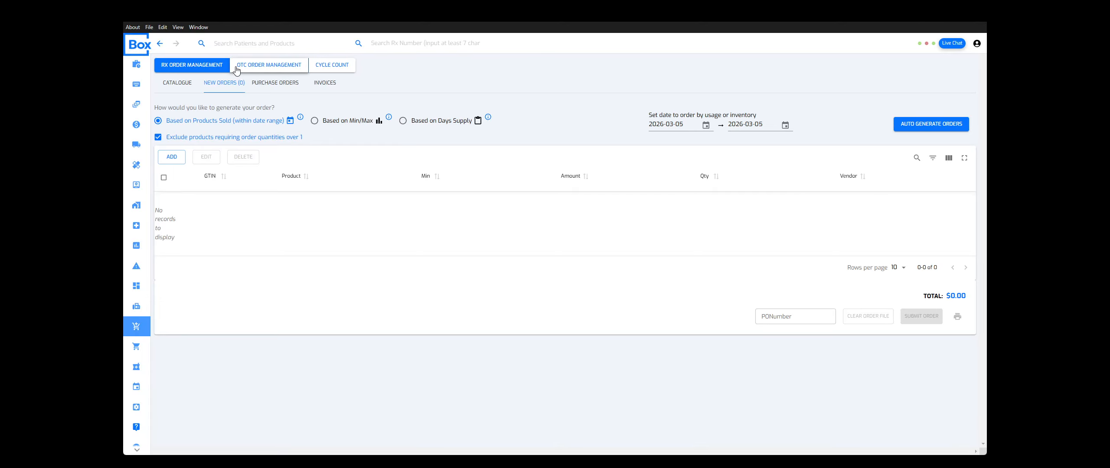
{"action": "left_click", "coordinate": [269, 66]}
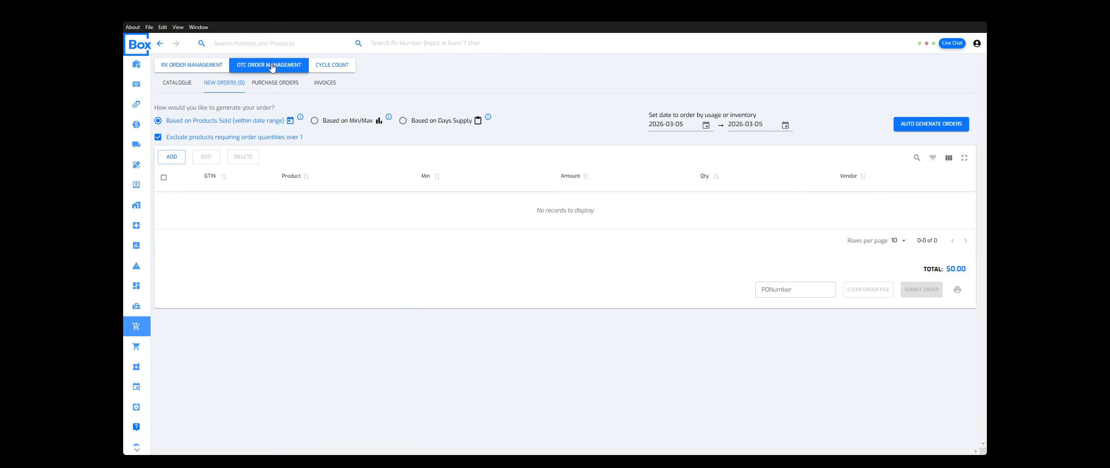
{"action": "left_click", "coordinate": [340, 69]}
{"action": "left_click", "coordinate": [482, 152]}
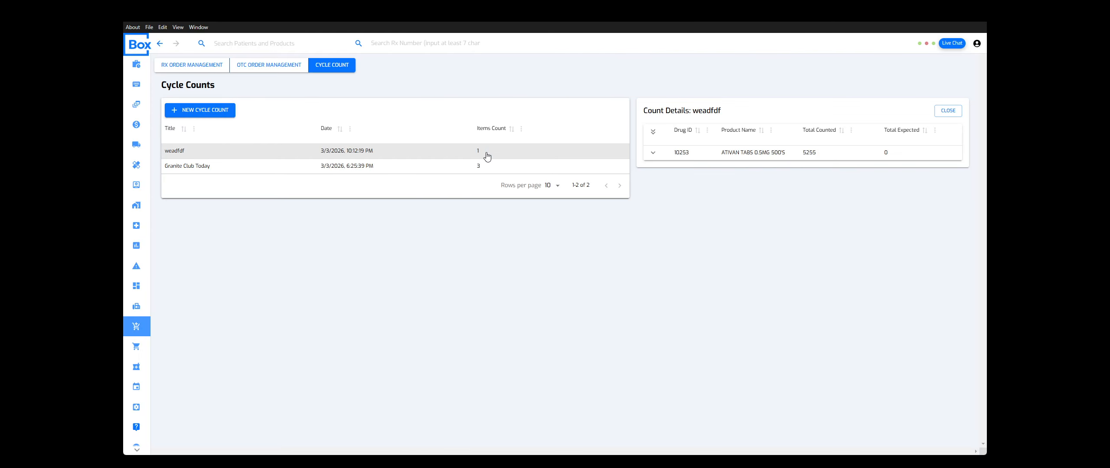
{"action": "left_click", "coordinate": [482, 166]}
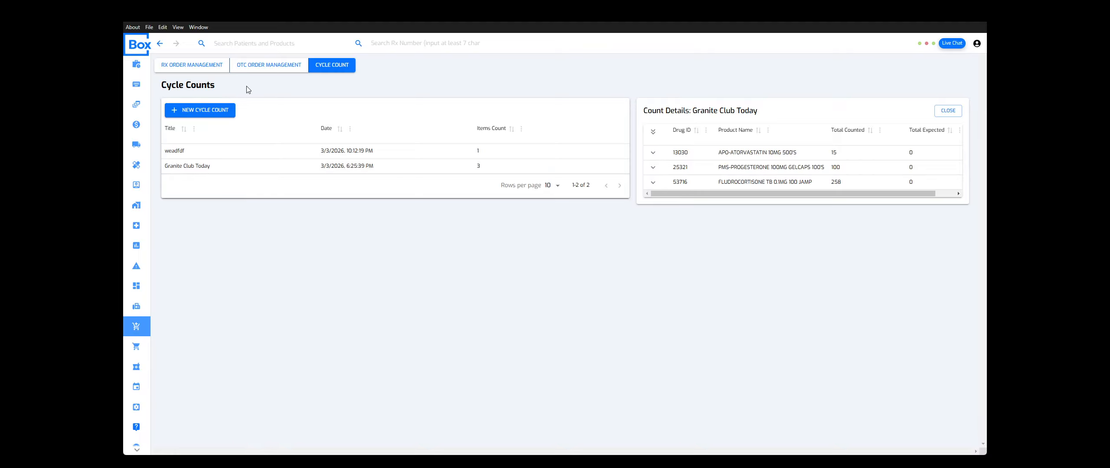
Return to Rx order management and change the order generation basis to Min/Max, and finally to Days Supply
{"action": "left_click", "coordinate": [284, 69]}
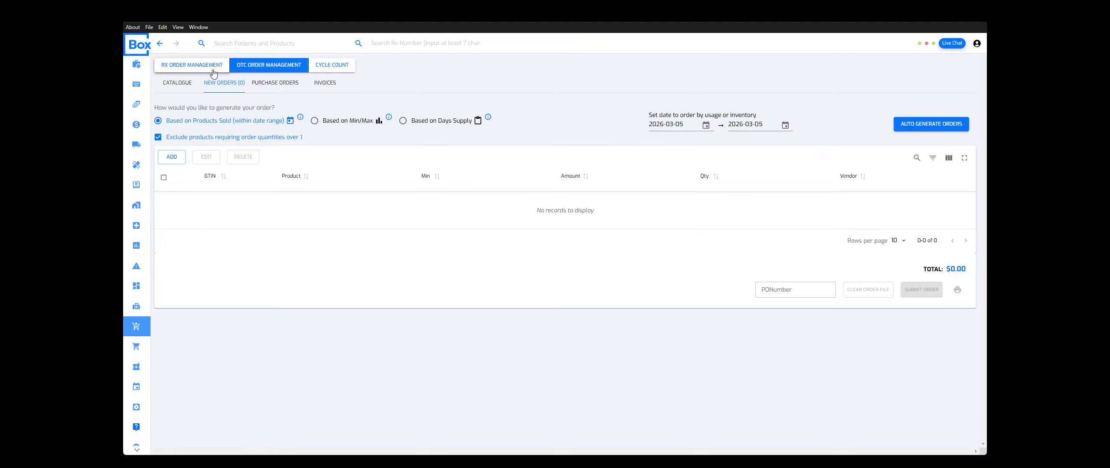
{"action": "left_click", "coordinate": [191, 68]}
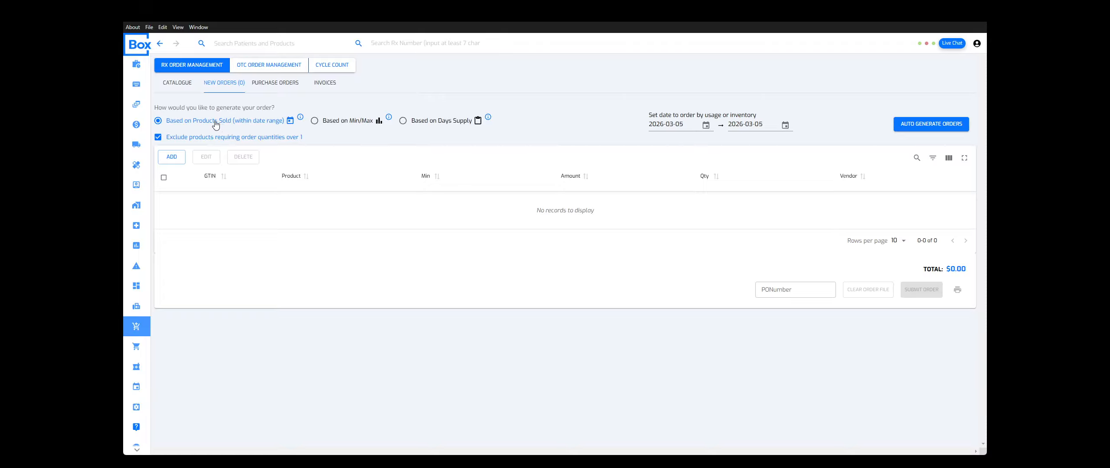
{"action": "left_click", "coordinate": [339, 126]}
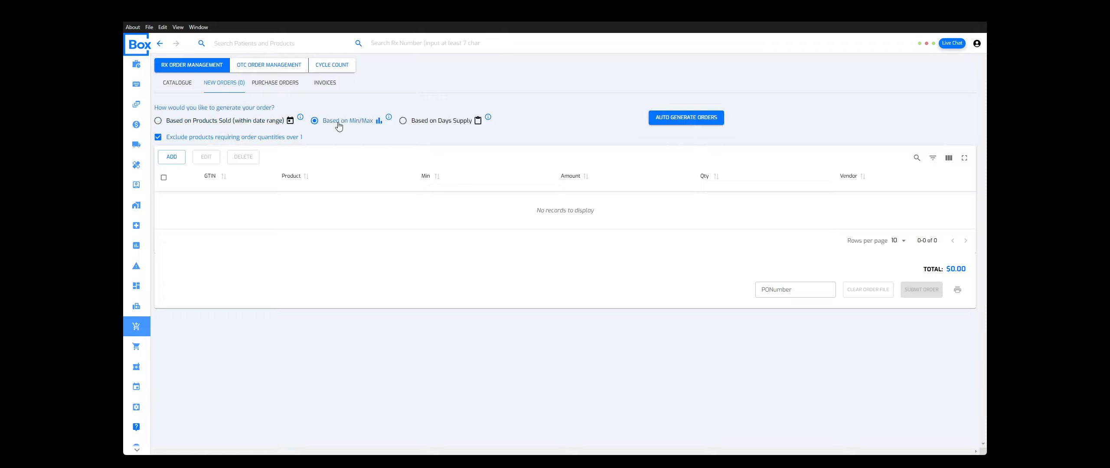
{"action": "left_click", "coordinate": [418, 122]}
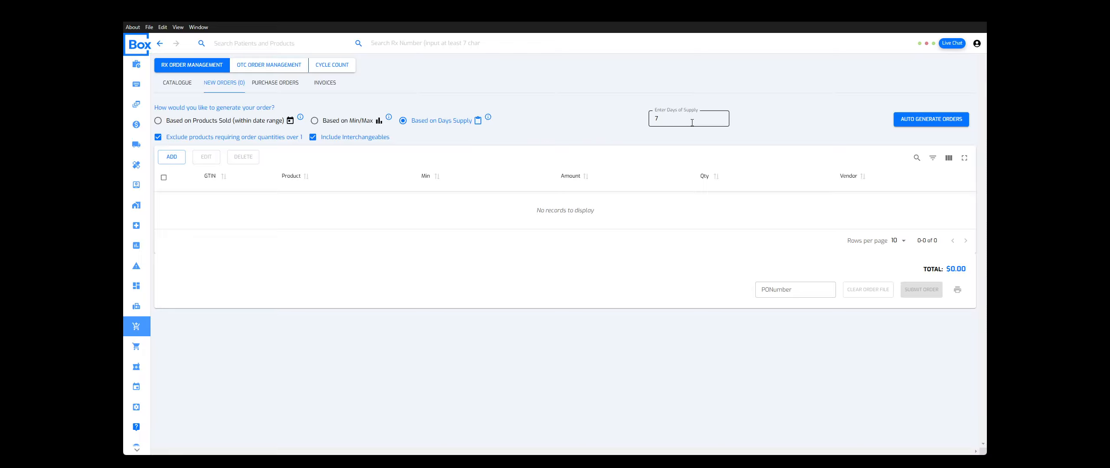
{"action": "left_click_drag", "start_coordinate": [692, 121], "coordinate": [628, 127]}
View the Products page, and open the prescriptions list with its start date set to 2026-01-01
{"action": "left_click", "coordinate": [147, 346]}
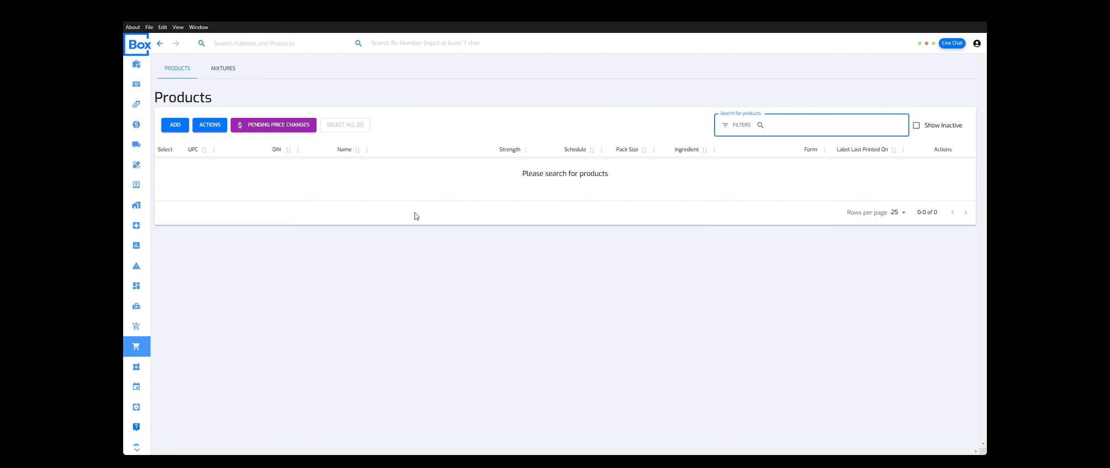
{"action": "left_click", "coordinate": [138, 367]}
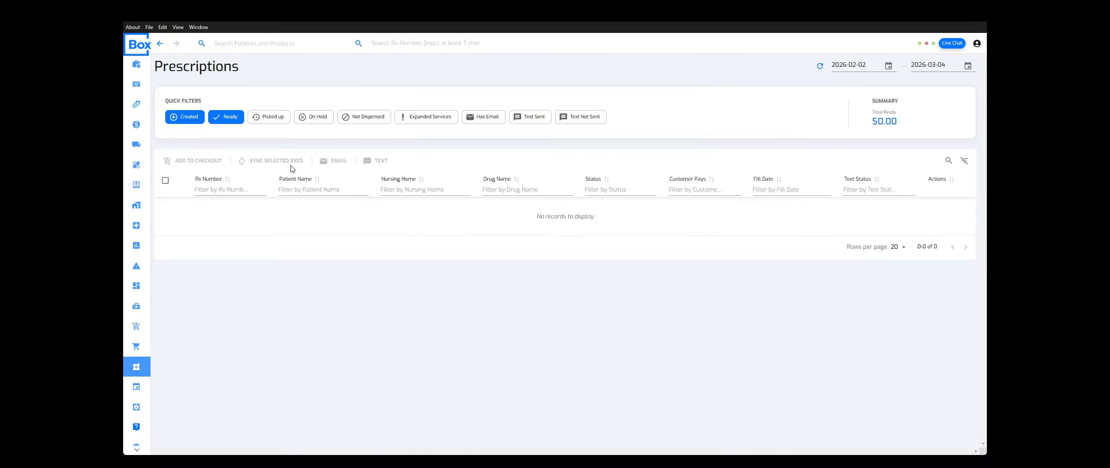
{"action": "left_click", "coordinate": [832, 67]}
{"action": "left_click", "coordinate": [941, 86]}
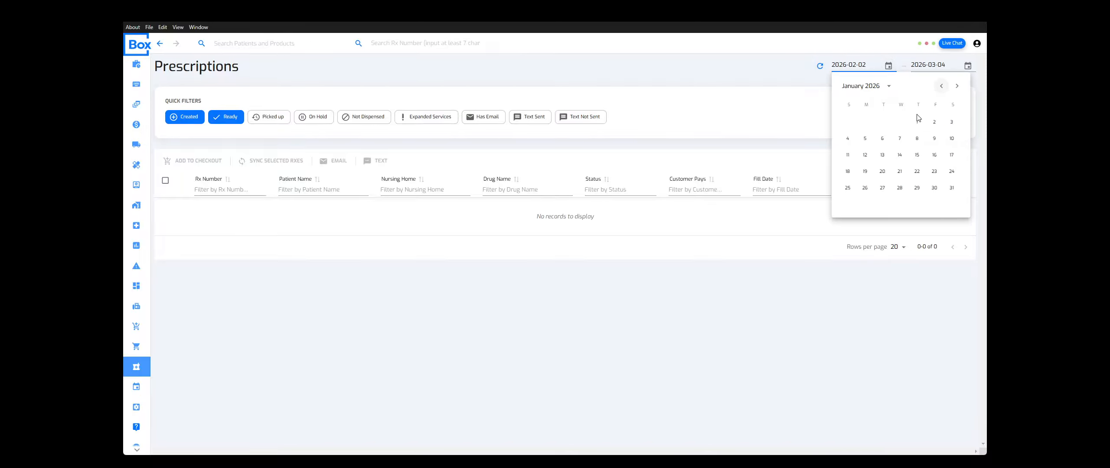
{"action": "left_click", "coordinate": [918, 122]}
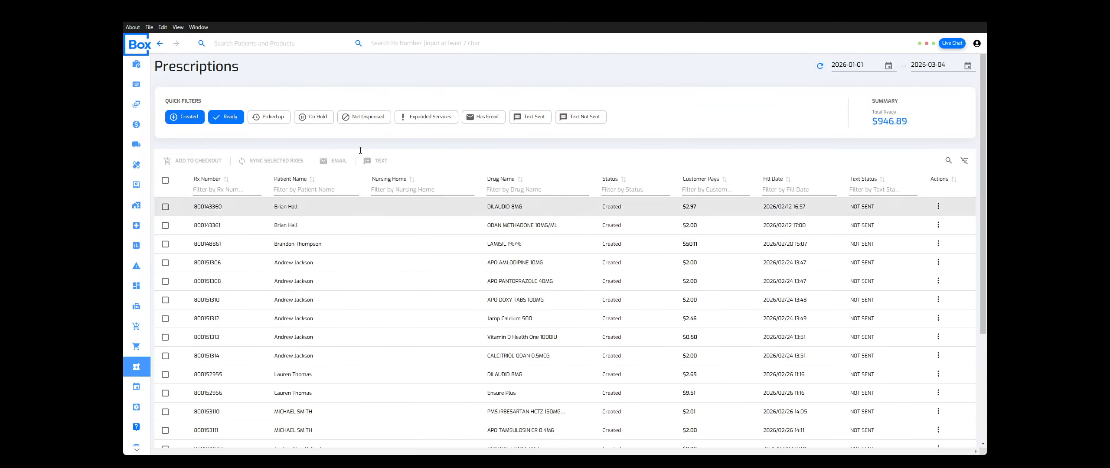
Try the Picked up quick filter in place of Ready, and restore the Created and Ready filters
{"action": "left_click", "coordinate": [268, 118]}
{"action": "left_click", "coordinate": [237, 120]}
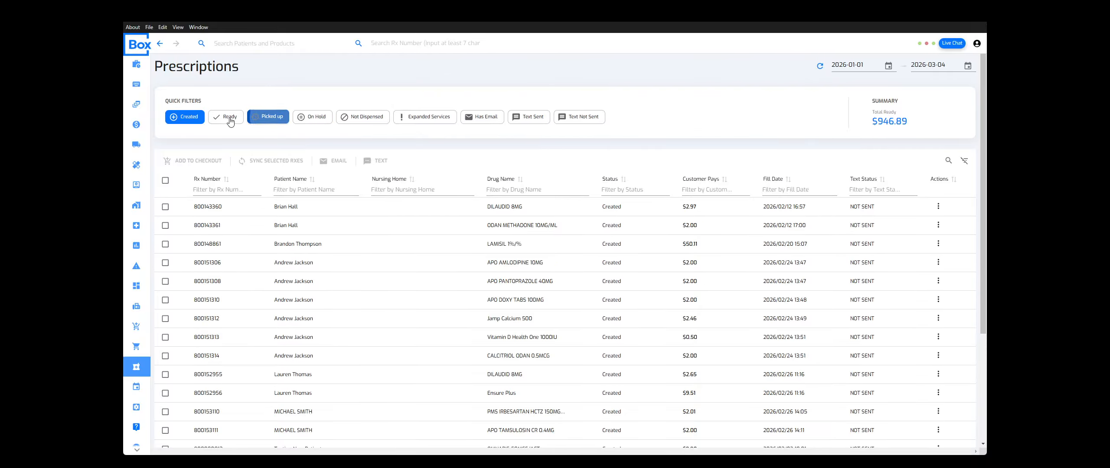
{"action": "left_click", "coordinate": [227, 116]}
{"action": "scroll", "coordinate": [346, 218], "scroll_direction": "down", "scroll_amount": 2}
{"action": "scroll", "coordinate": [349, 218], "scroll_direction": "up", "scroll_amount": 3}
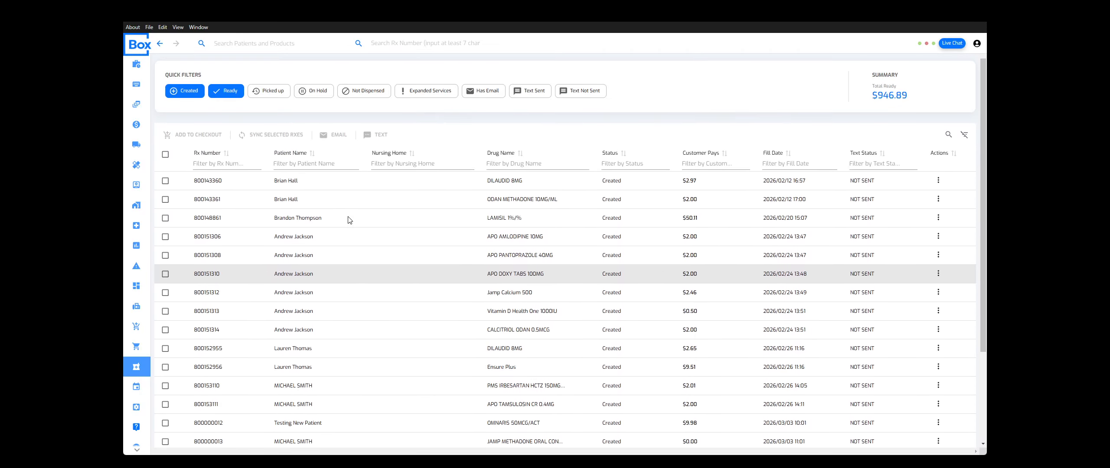
Select the first prescription in the list and review its ready-for-pickup text message without sending it
{"action": "left_click", "coordinate": [164, 212]}
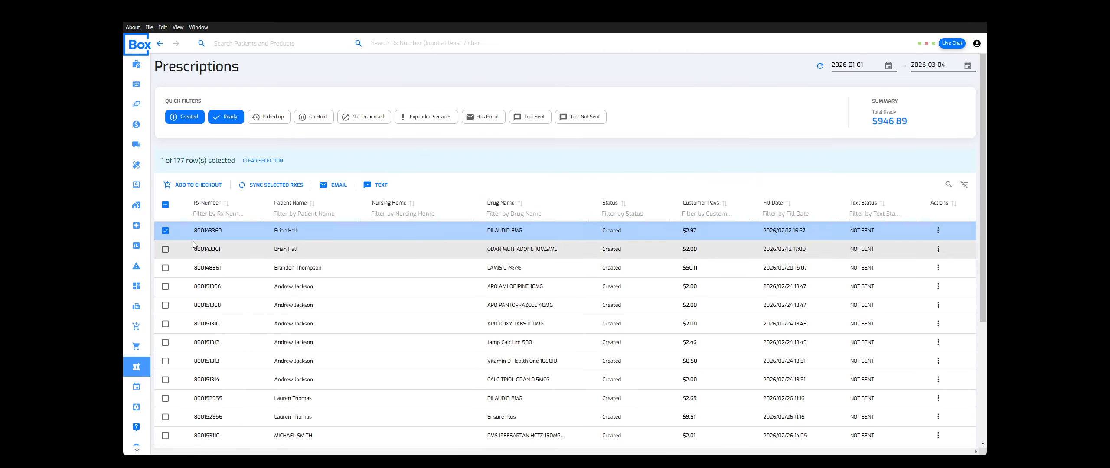
{"action": "left_click", "coordinate": [380, 185]}
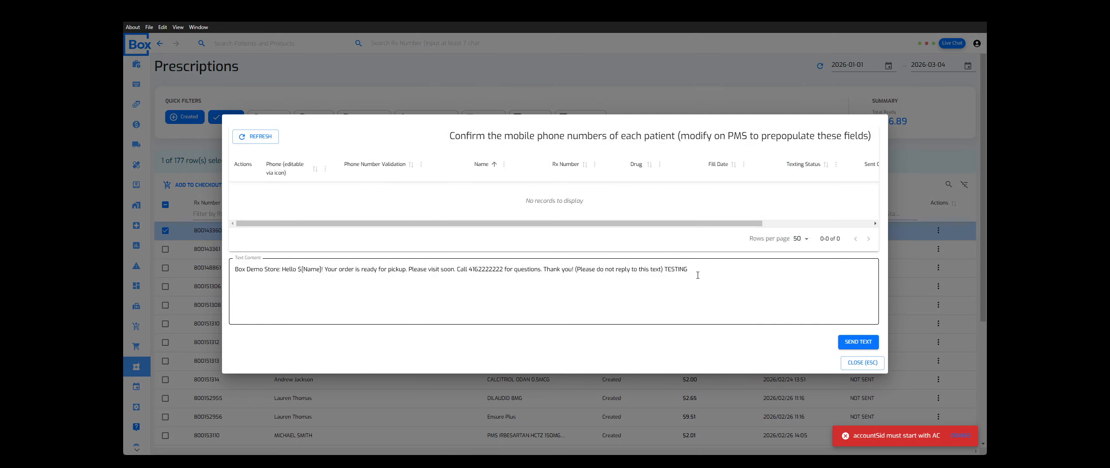
{"action": "left_click_drag", "start_coordinate": [695, 268], "coordinate": [276, 262]}
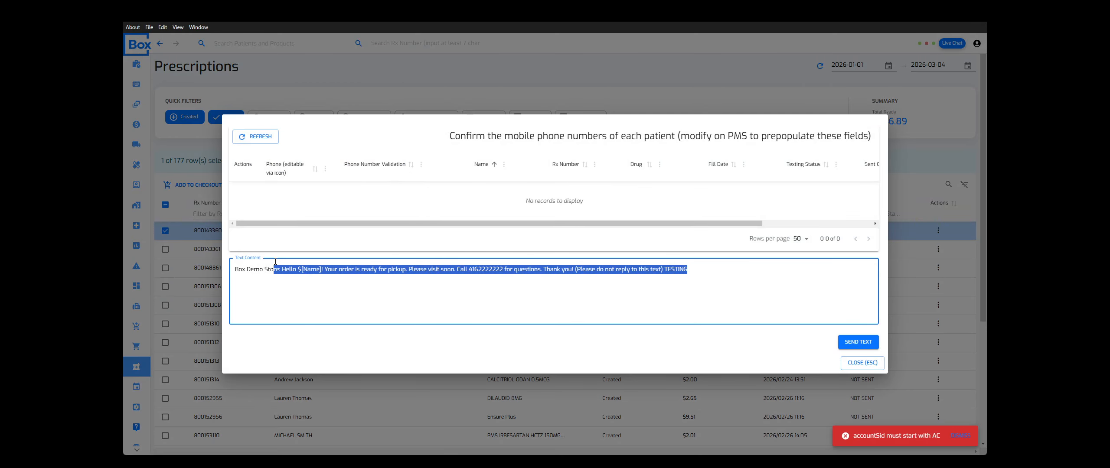
{"action": "left_click", "coordinate": [742, 265]}
{"action": "left_click", "coordinate": [959, 438]}
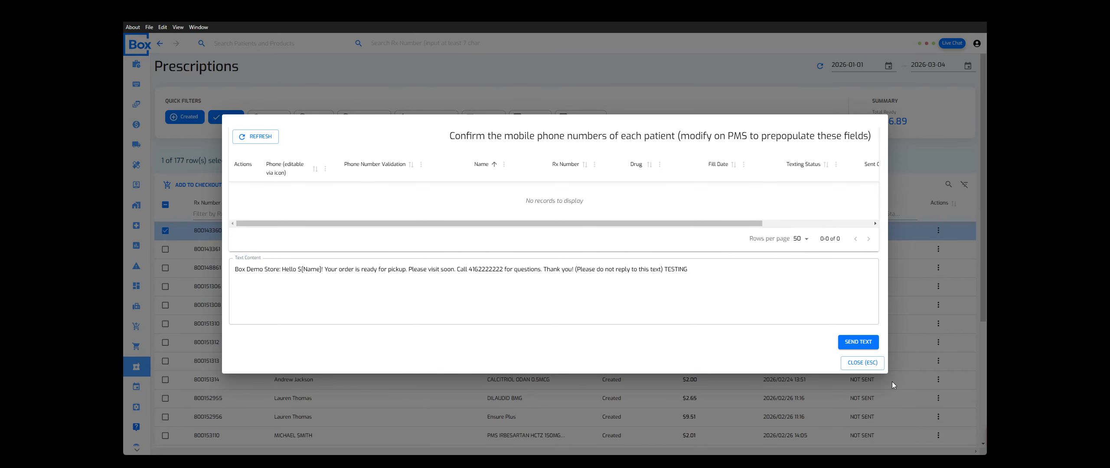
{"action": "left_click", "coordinate": [862, 366]}
Also select the next two prescriptions, ODAN METHADONE 10MG/ML and LAMISIL, and add all selected prescriptions to checkout
{"action": "scroll", "coordinate": [529, 273], "scroll_direction": "down", "scroll_amount": 5}
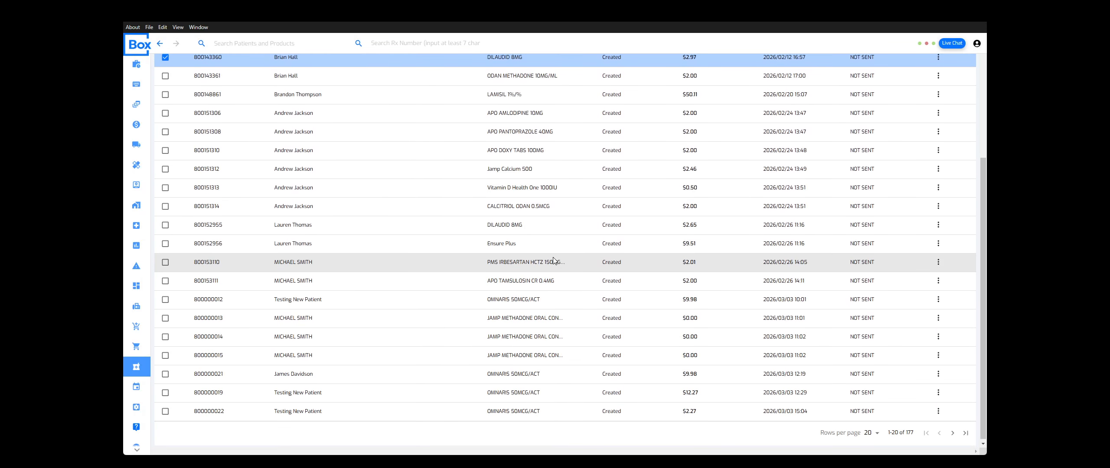
{"action": "scroll", "coordinate": [529, 270], "scroll_direction": "up", "scroll_amount": 5}
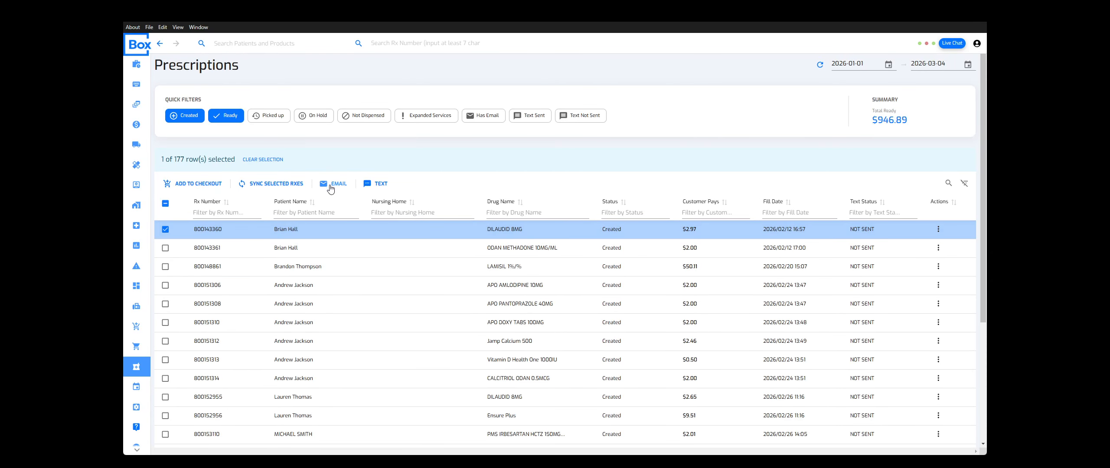
{"action": "left_click", "coordinate": [165, 247]}
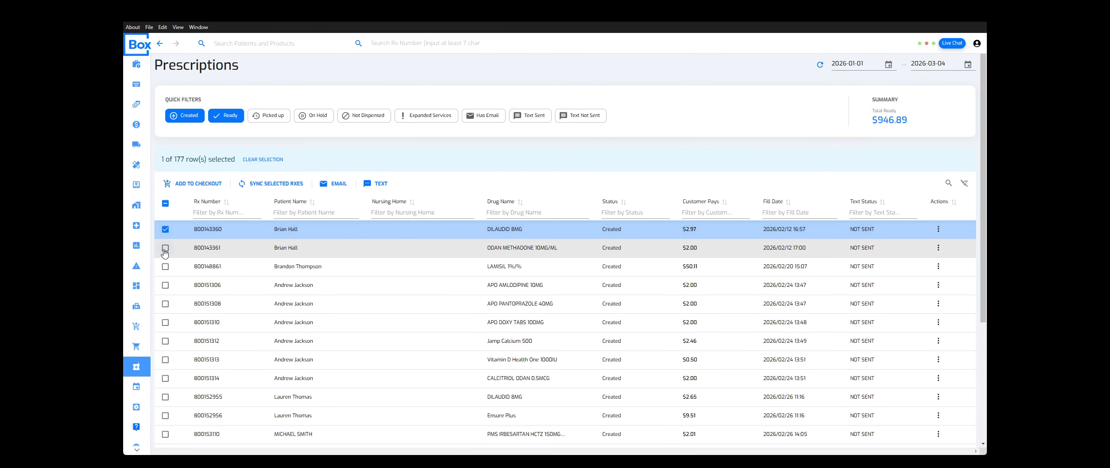
{"action": "left_click", "coordinate": [165, 266]}
{"action": "left_click", "coordinate": [200, 183]}
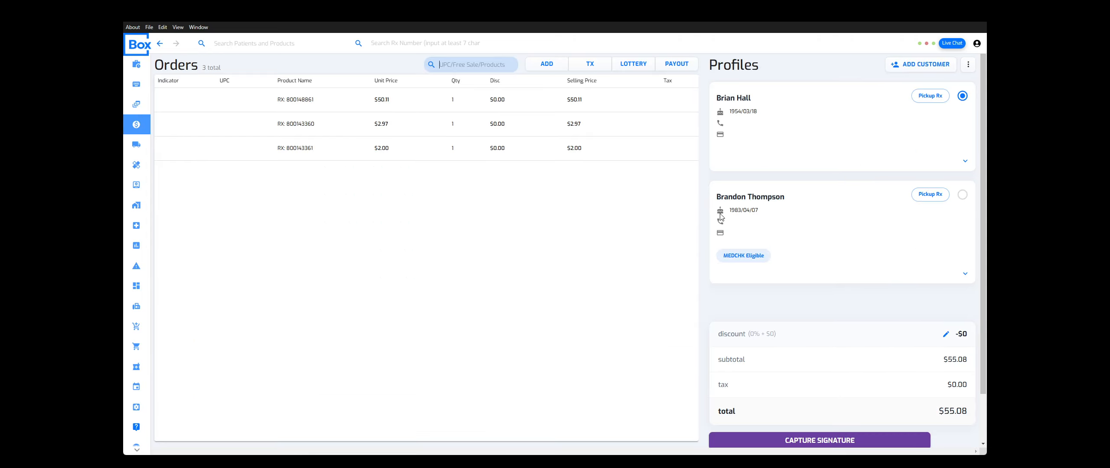
Switch the active customer back and forth between the two profiles at checkout, and discard the order
{"action": "left_click", "coordinate": [963, 196]}
{"action": "left_click", "coordinate": [963, 96]}
{"action": "left_click", "coordinate": [963, 196]}
{"action": "left_click", "coordinate": [964, 95]}
{"action": "key", "text": "Escape"}
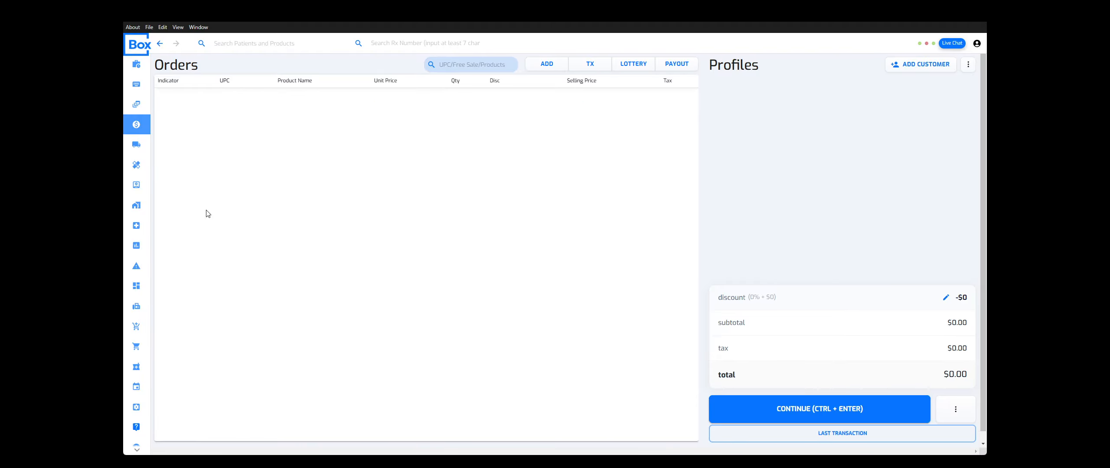
Open the Scheduler and view the Minor Ailments, Flu Shot and MedsCheck appointment schedules
{"action": "scroll", "coordinate": [138, 330], "scroll_direction": "down", "scroll_amount": 1}
{"action": "scroll", "coordinate": [140, 334], "scroll_direction": "up", "scroll_amount": 1}
{"action": "left_click", "coordinate": [136, 386]}
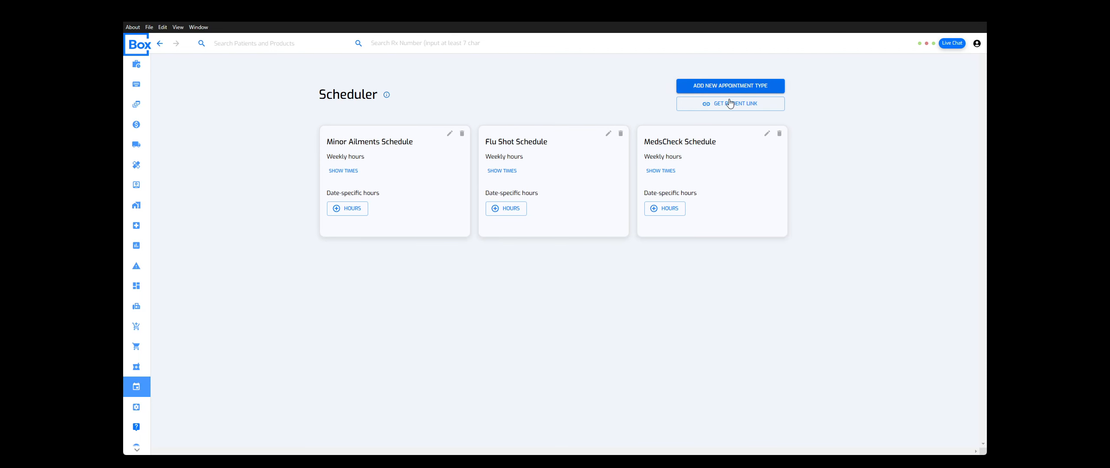
Get the patient link for the appointment scheduler
{"action": "left_click", "coordinate": [737, 104]}
Return to the prescription workflow queue and list tasks in every status category, assigned to all staff
{"action": "left_click", "coordinate": [136, 65]}
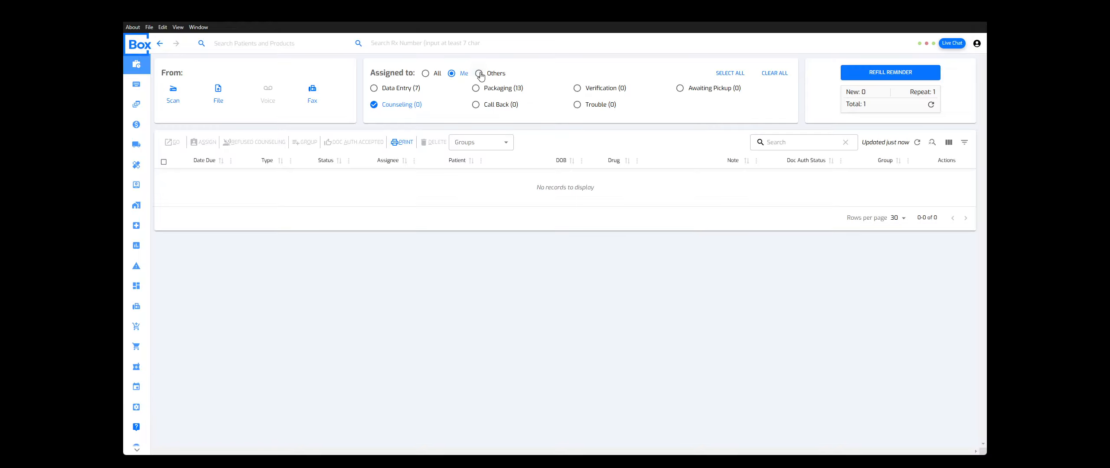
{"action": "left_click", "coordinate": [772, 74]}
{"action": "left_click", "coordinate": [735, 74]}
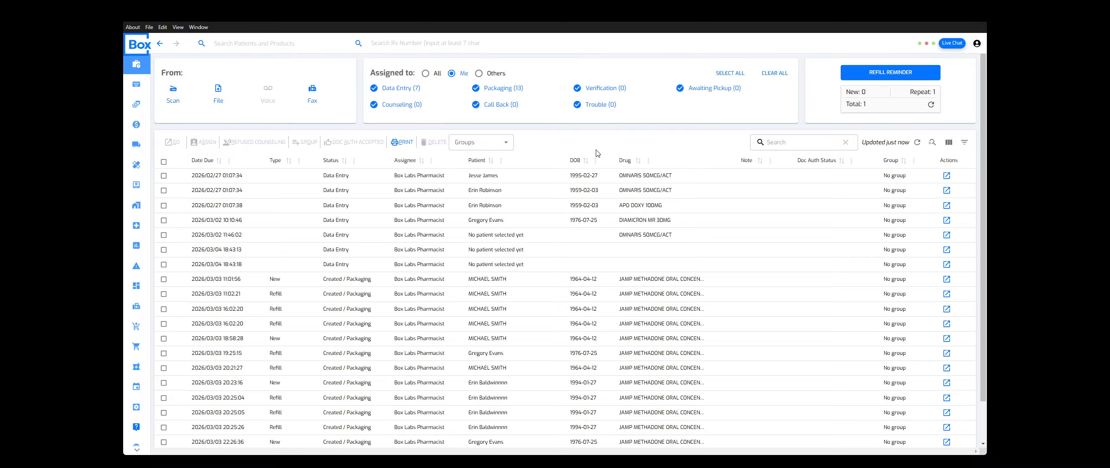
{"action": "scroll", "coordinate": [650, 260], "scroll_direction": "down", "scroll_amount": 1}
{"action": "scroll", "coordinate": [716, 135], "scroll_direction": "up", "scroll_amount": 1}
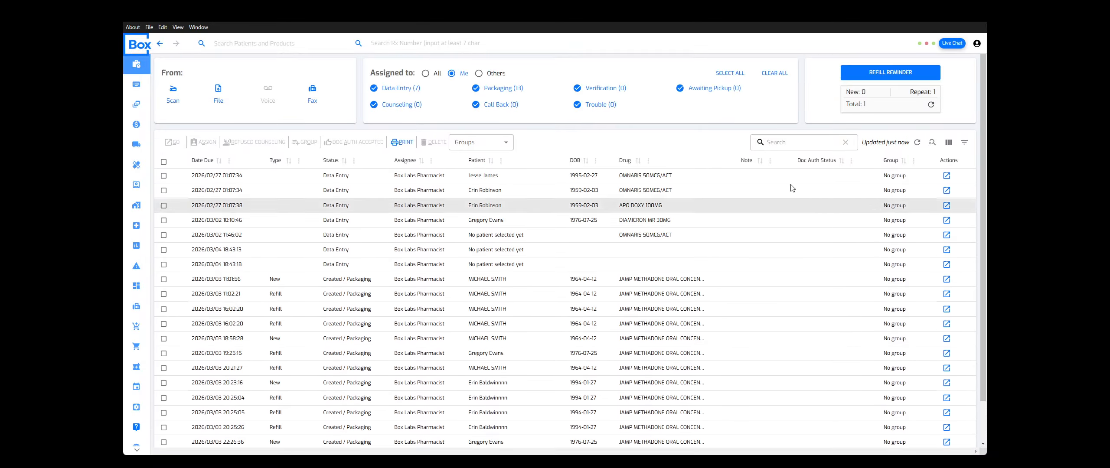
{"action": "left_click", "coordinate": [437, 77]}
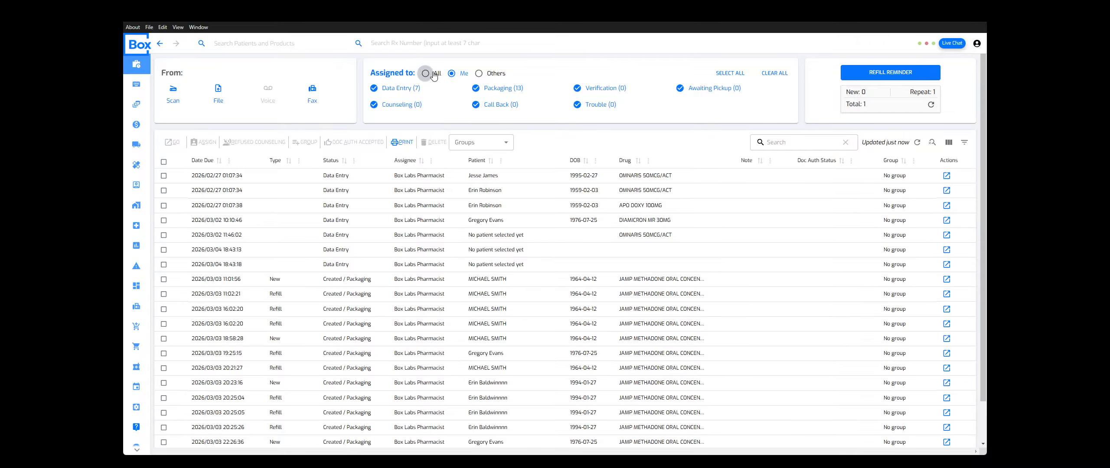
Select the APO AMOXI 500MG data-entry task whose refill was requested by the patient through the app
{"action": "scroll", "coordinate": [720, 265], "scroll_direction": "down", "scroll_amount": 5}
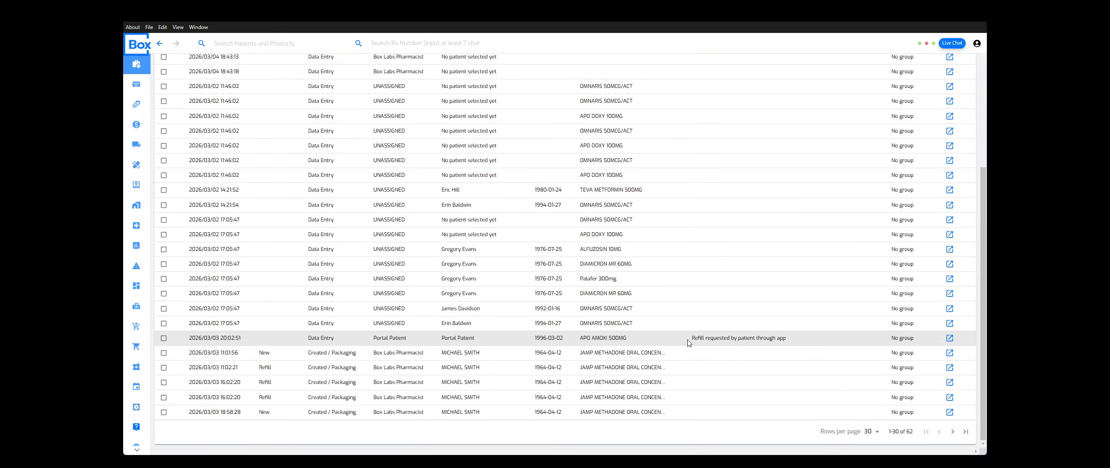
{"action": "left_click", "coordinate": [790, 341]}
{"action": "left_click", "coordinate": [790, 338]}
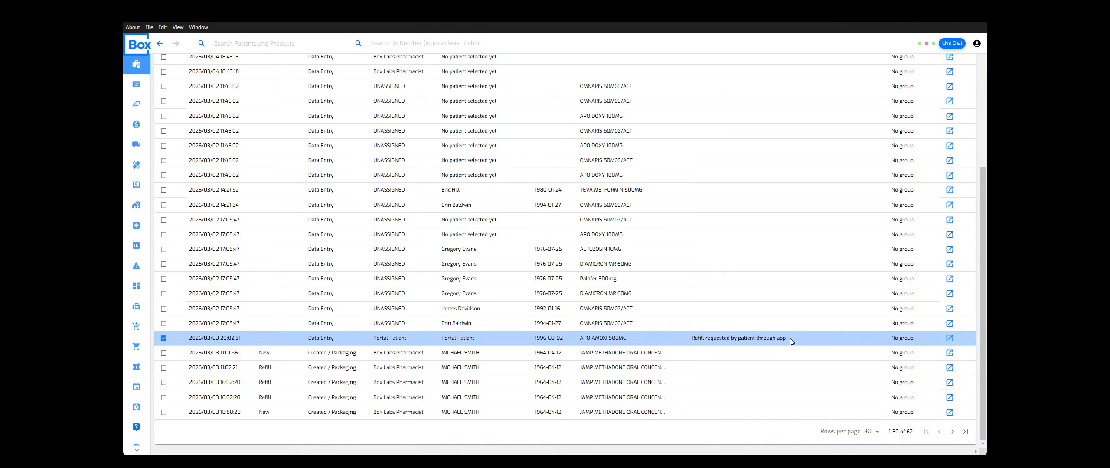
{"action": "scroll", "coordinate": [609, 250], "scroll_direction": "up", "scroll_amount": 5}
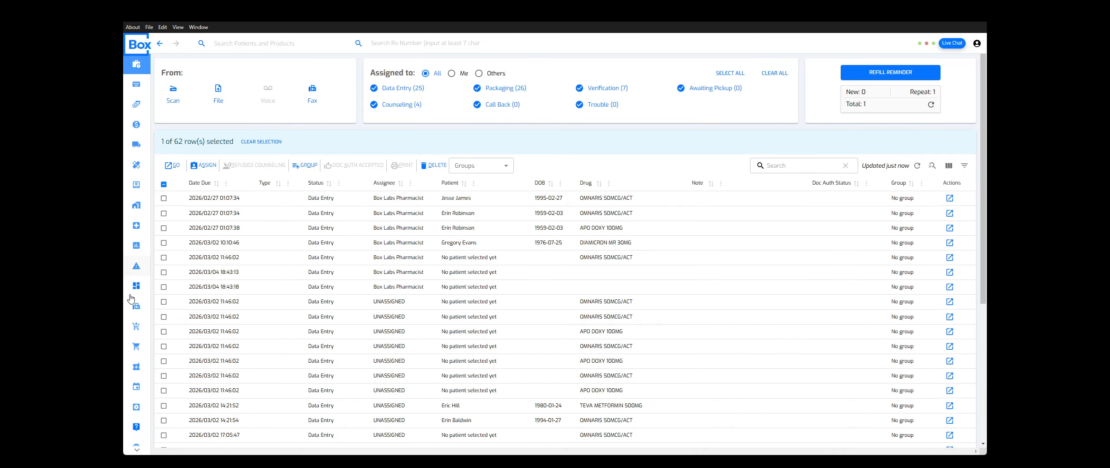
{"action": "scroll", "coordinate": [135, 299], "scroll_direction": "down", "scroll_amount": 2}
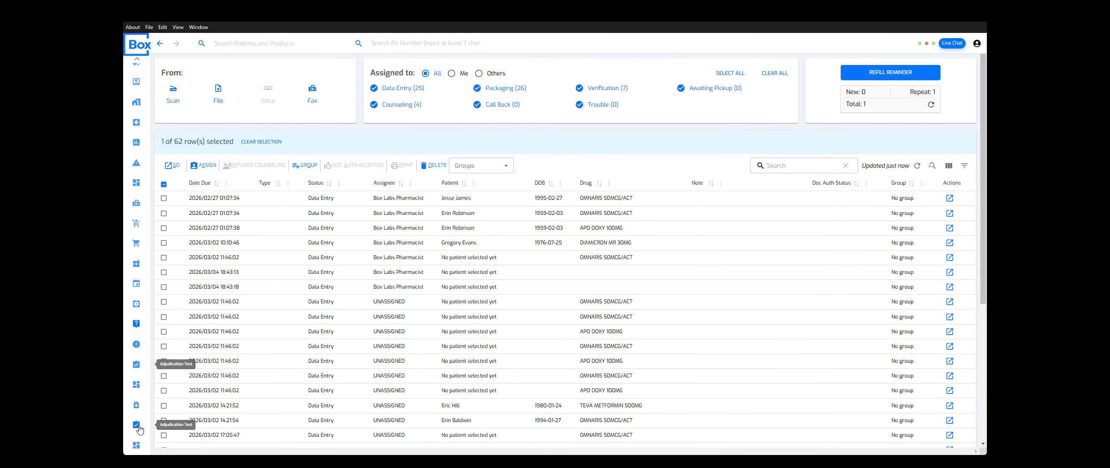
{"action": "scroll", "coordinate": [136, 338], "scroll_direction": "up", "scroll_amount": 2}
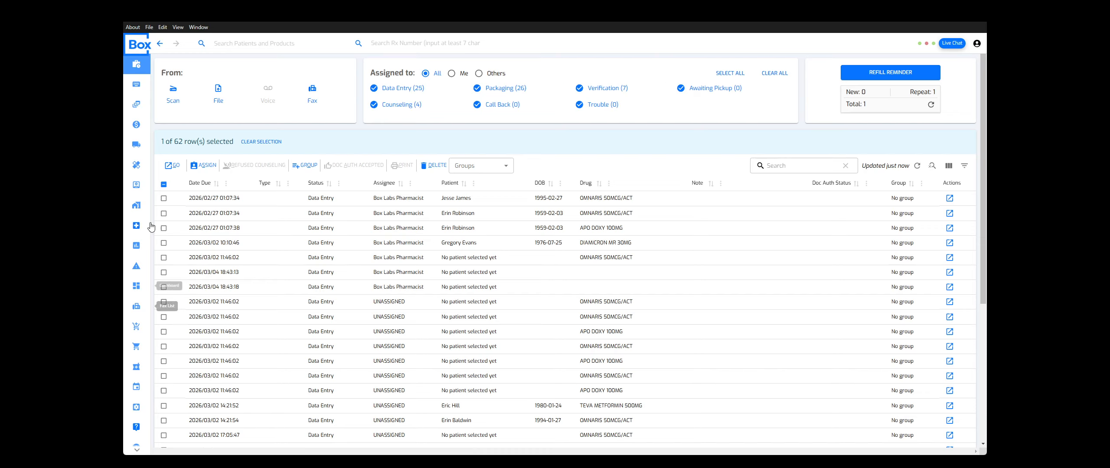